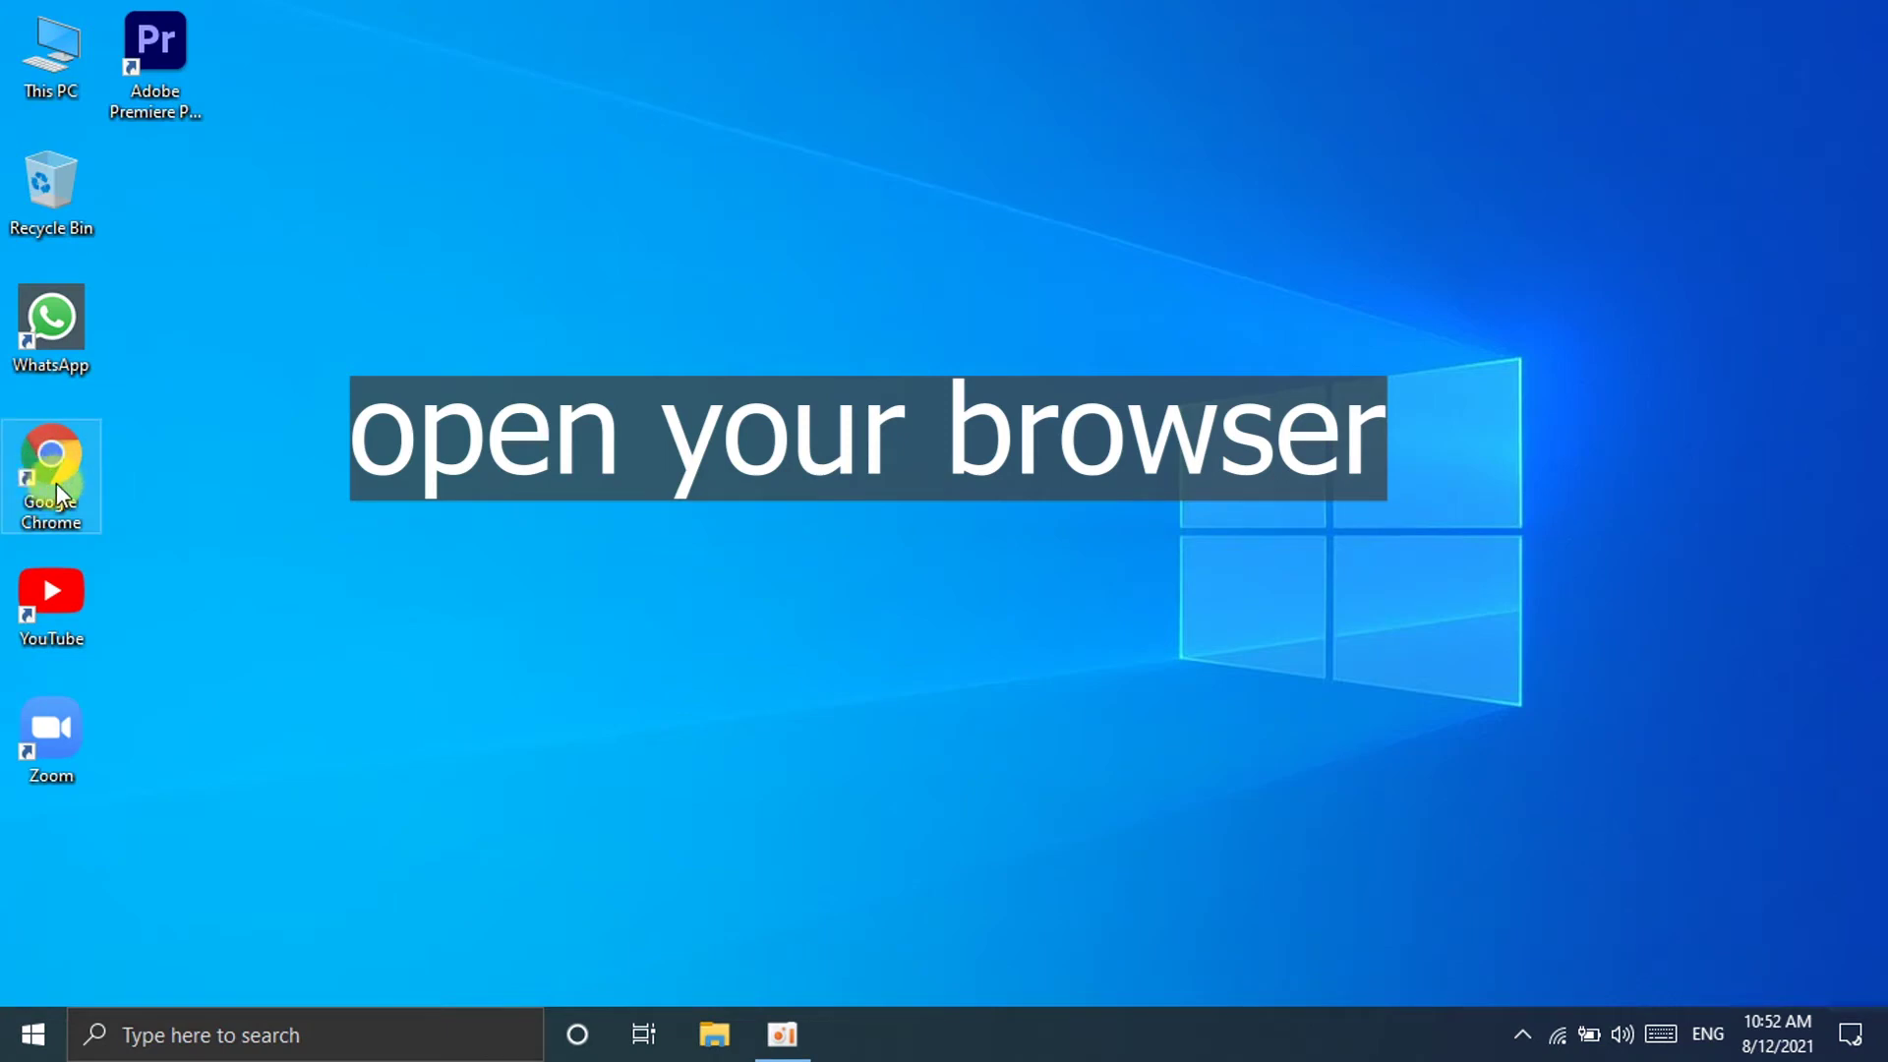
# Launch Google Chrome from its desktop shortcut.
pyautogui.doubleClick(43, 478)
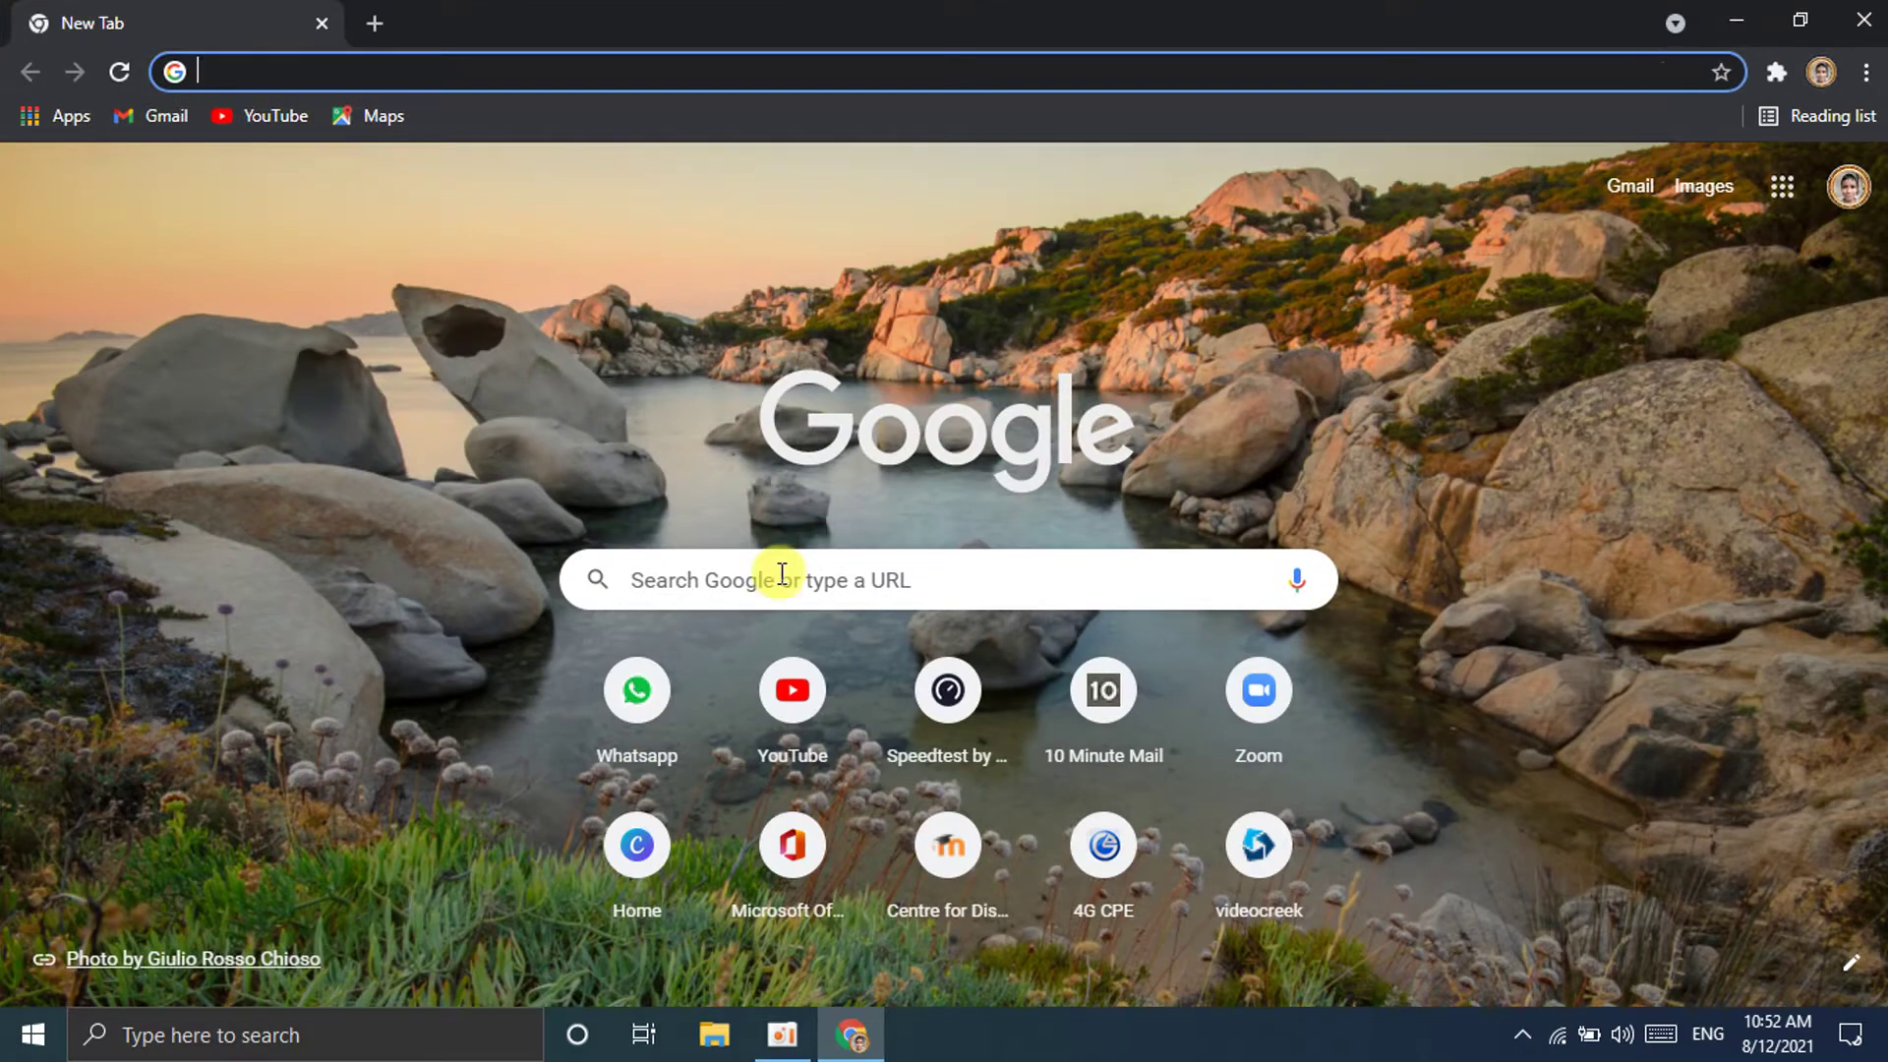
# Search Google for 'download blustacks' and open the bluestacks.com download page.
pyautogui.click(782, 574)
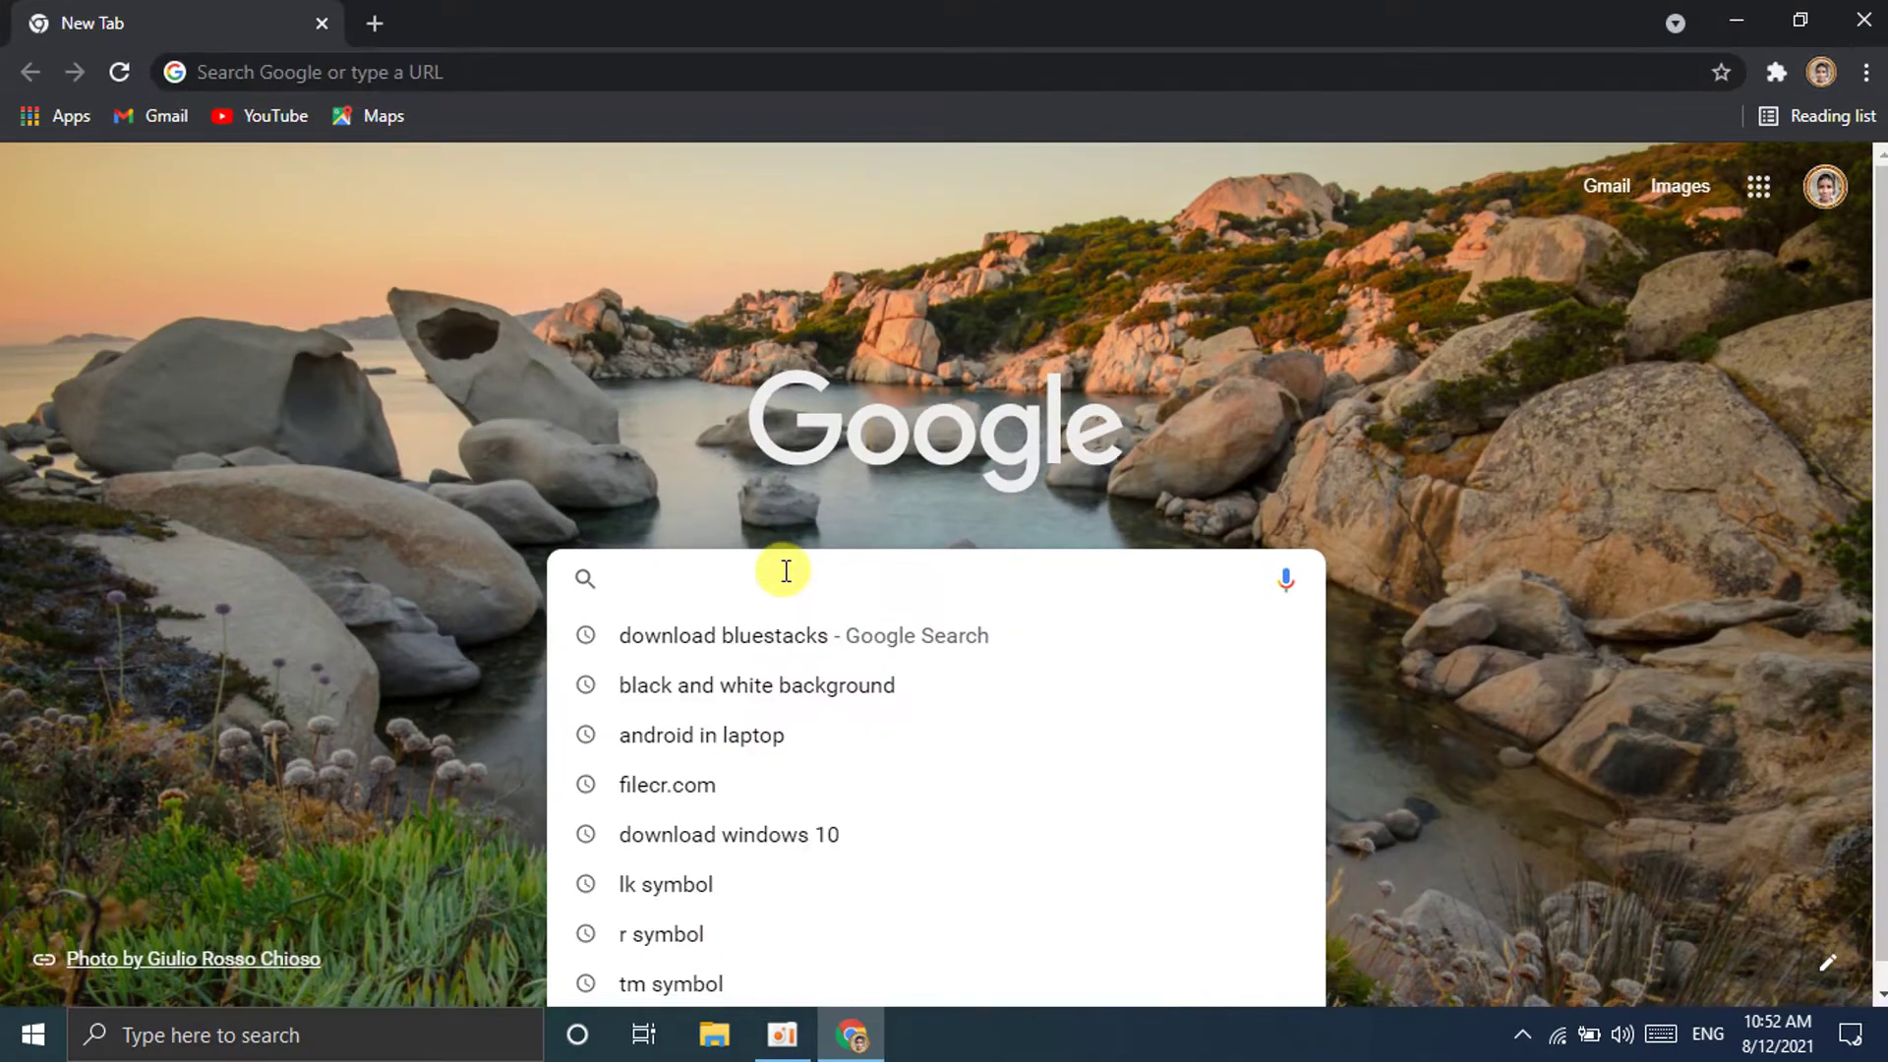
pyautogui.write('downloa')
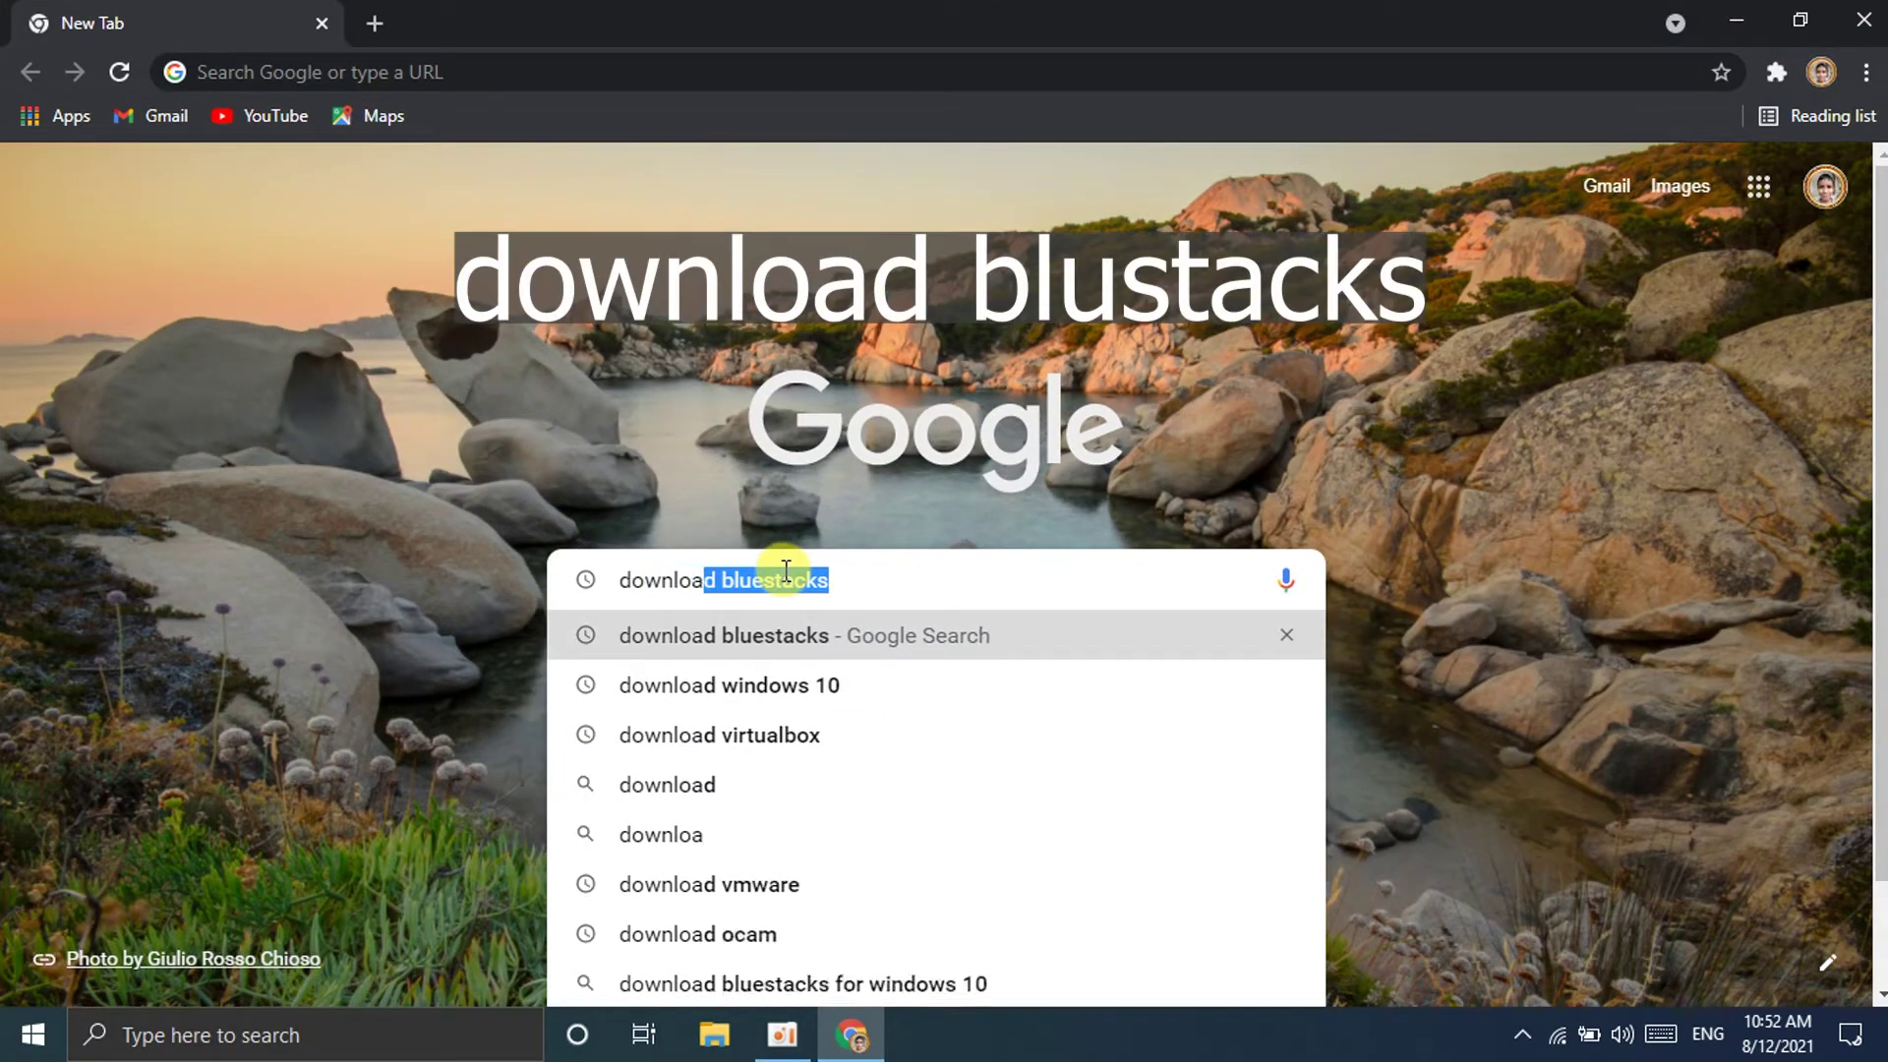
pyautogui.write('d blus')
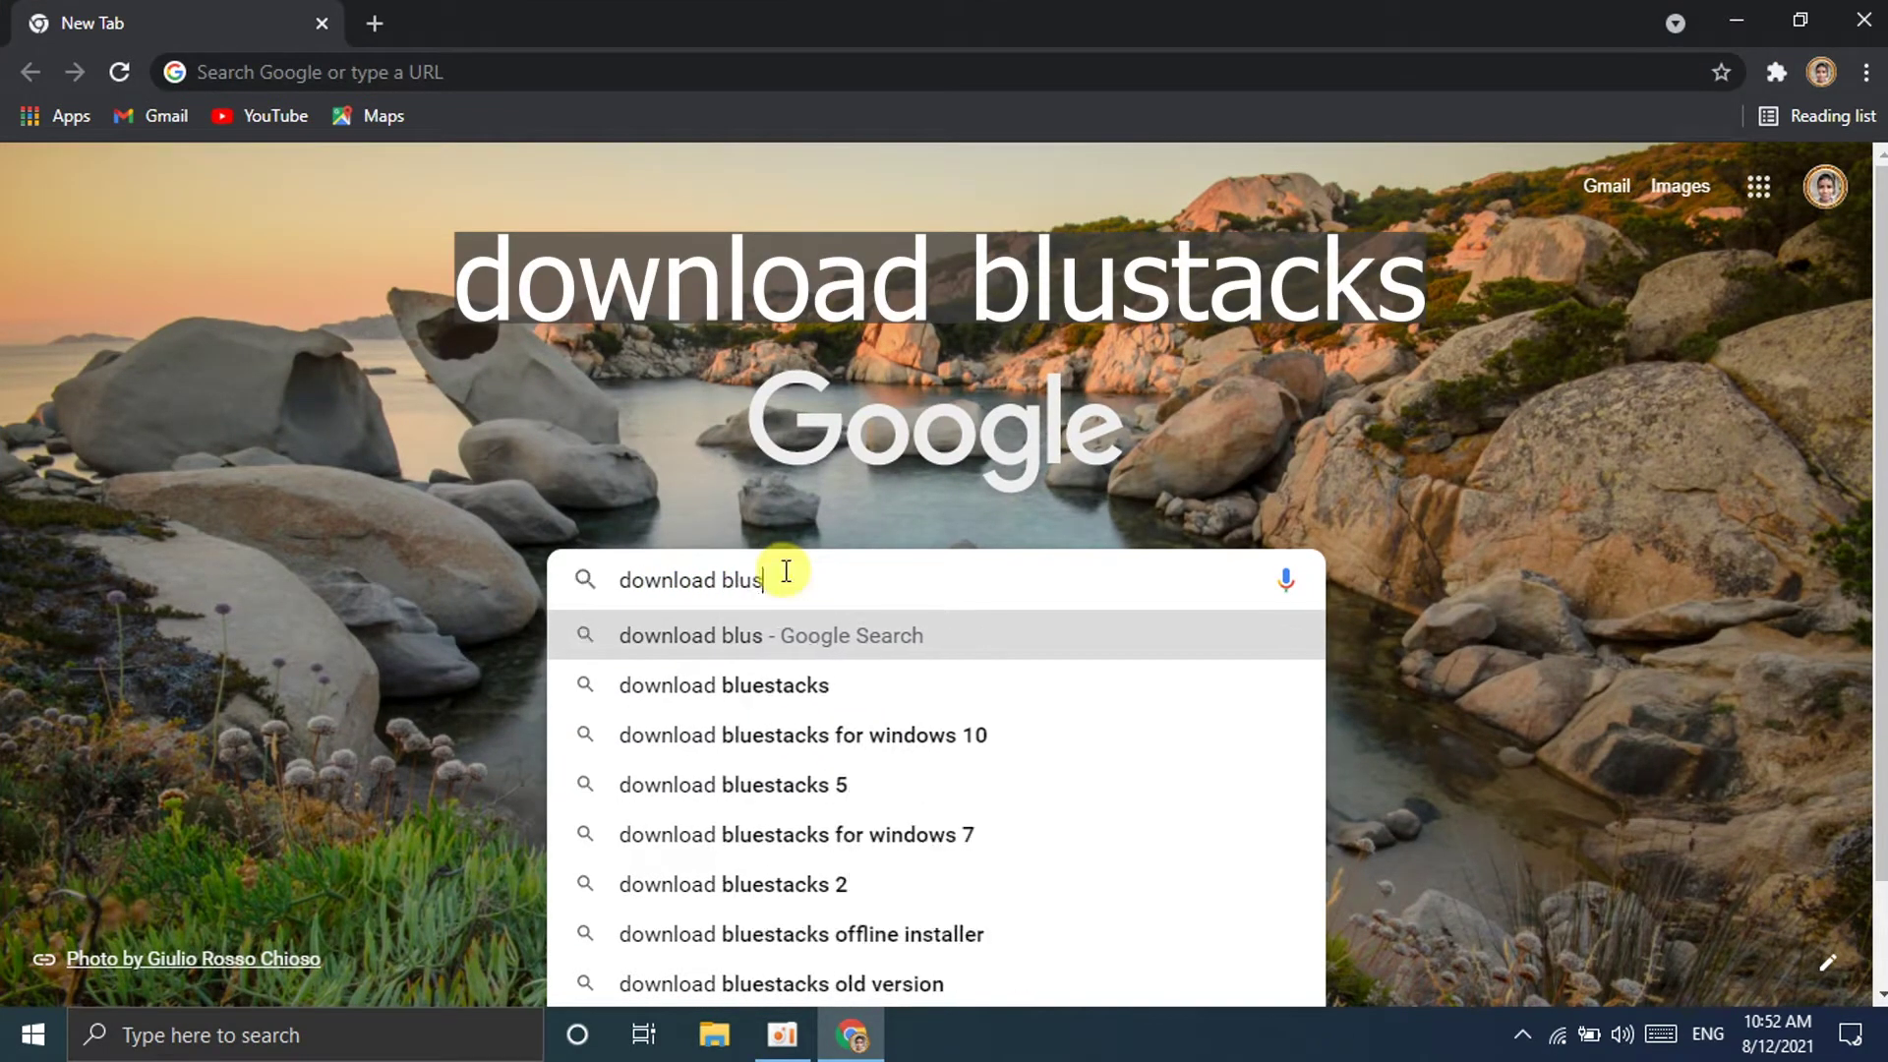
pyautogui.write('tacks')
pyautogui.press('Return')
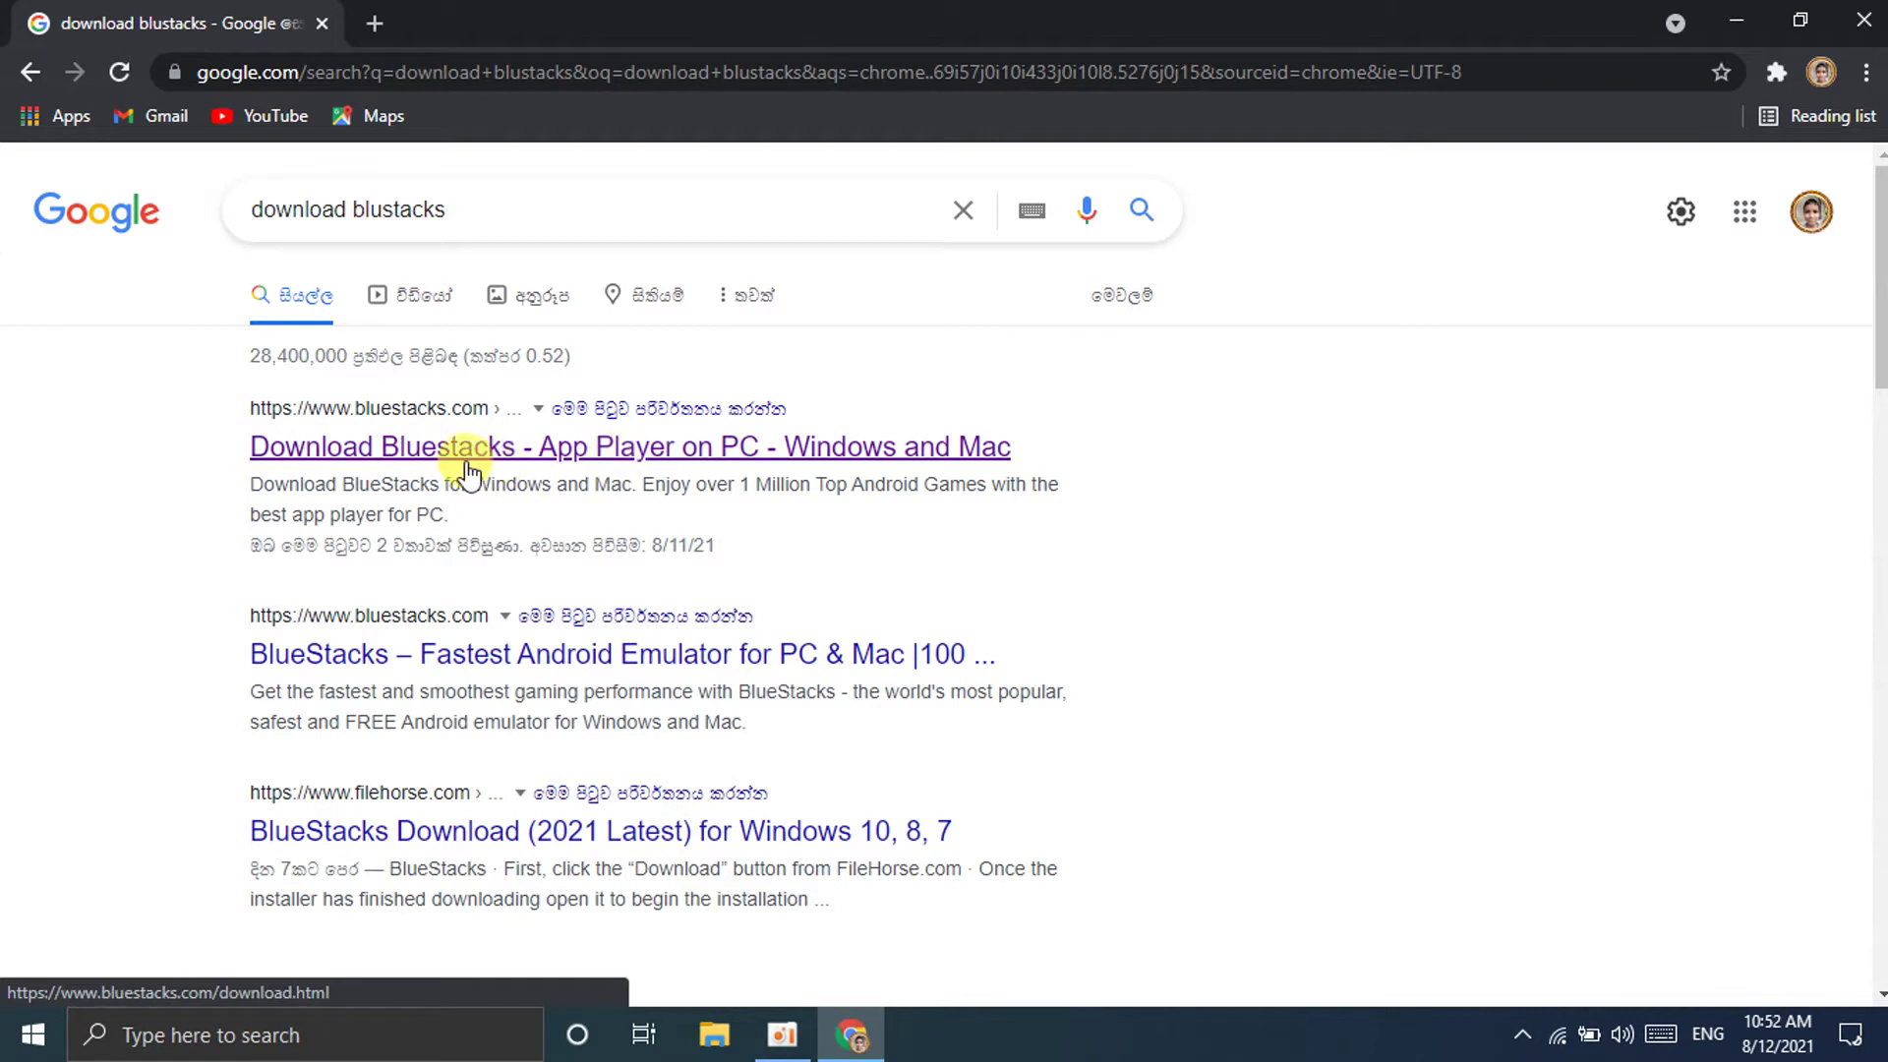
pyautogui.click(563, 455)
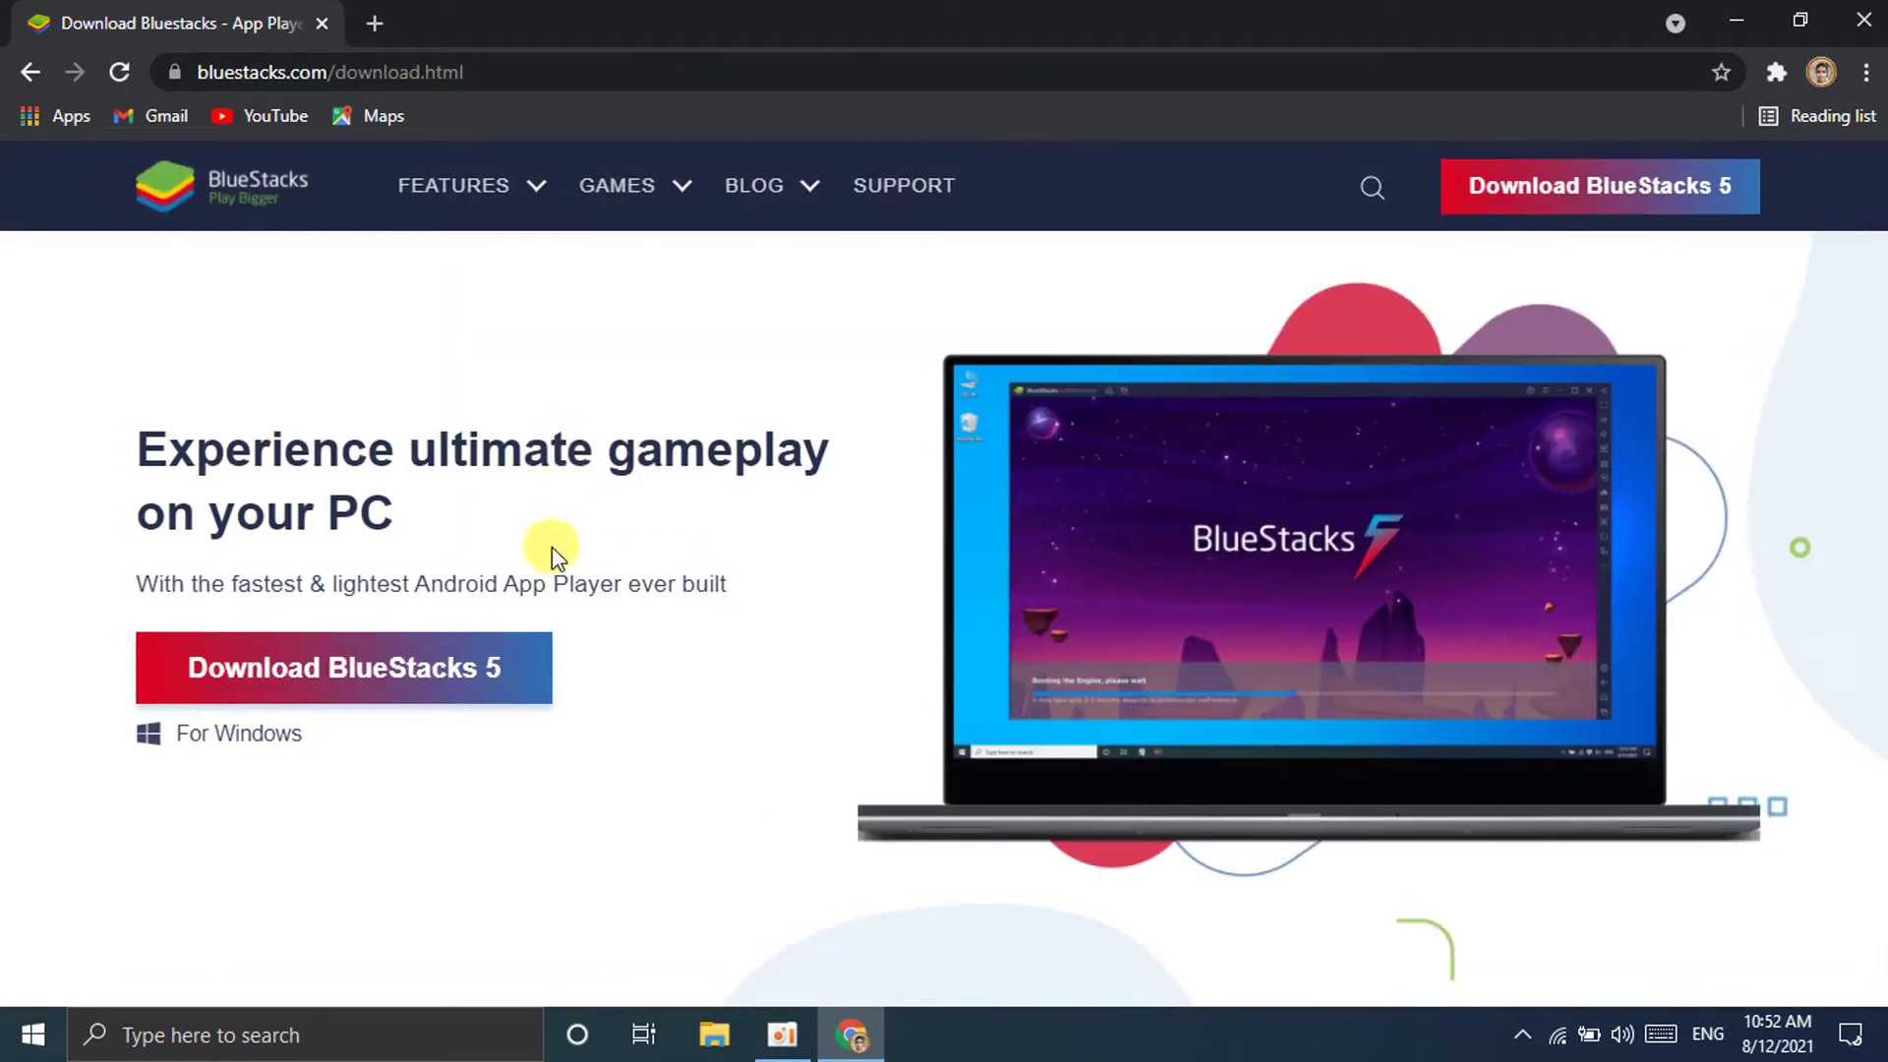
# Download the BlueStacks 5 micro-installer and run it from Chrome's download bar.
pyautogui.click(337, 673)
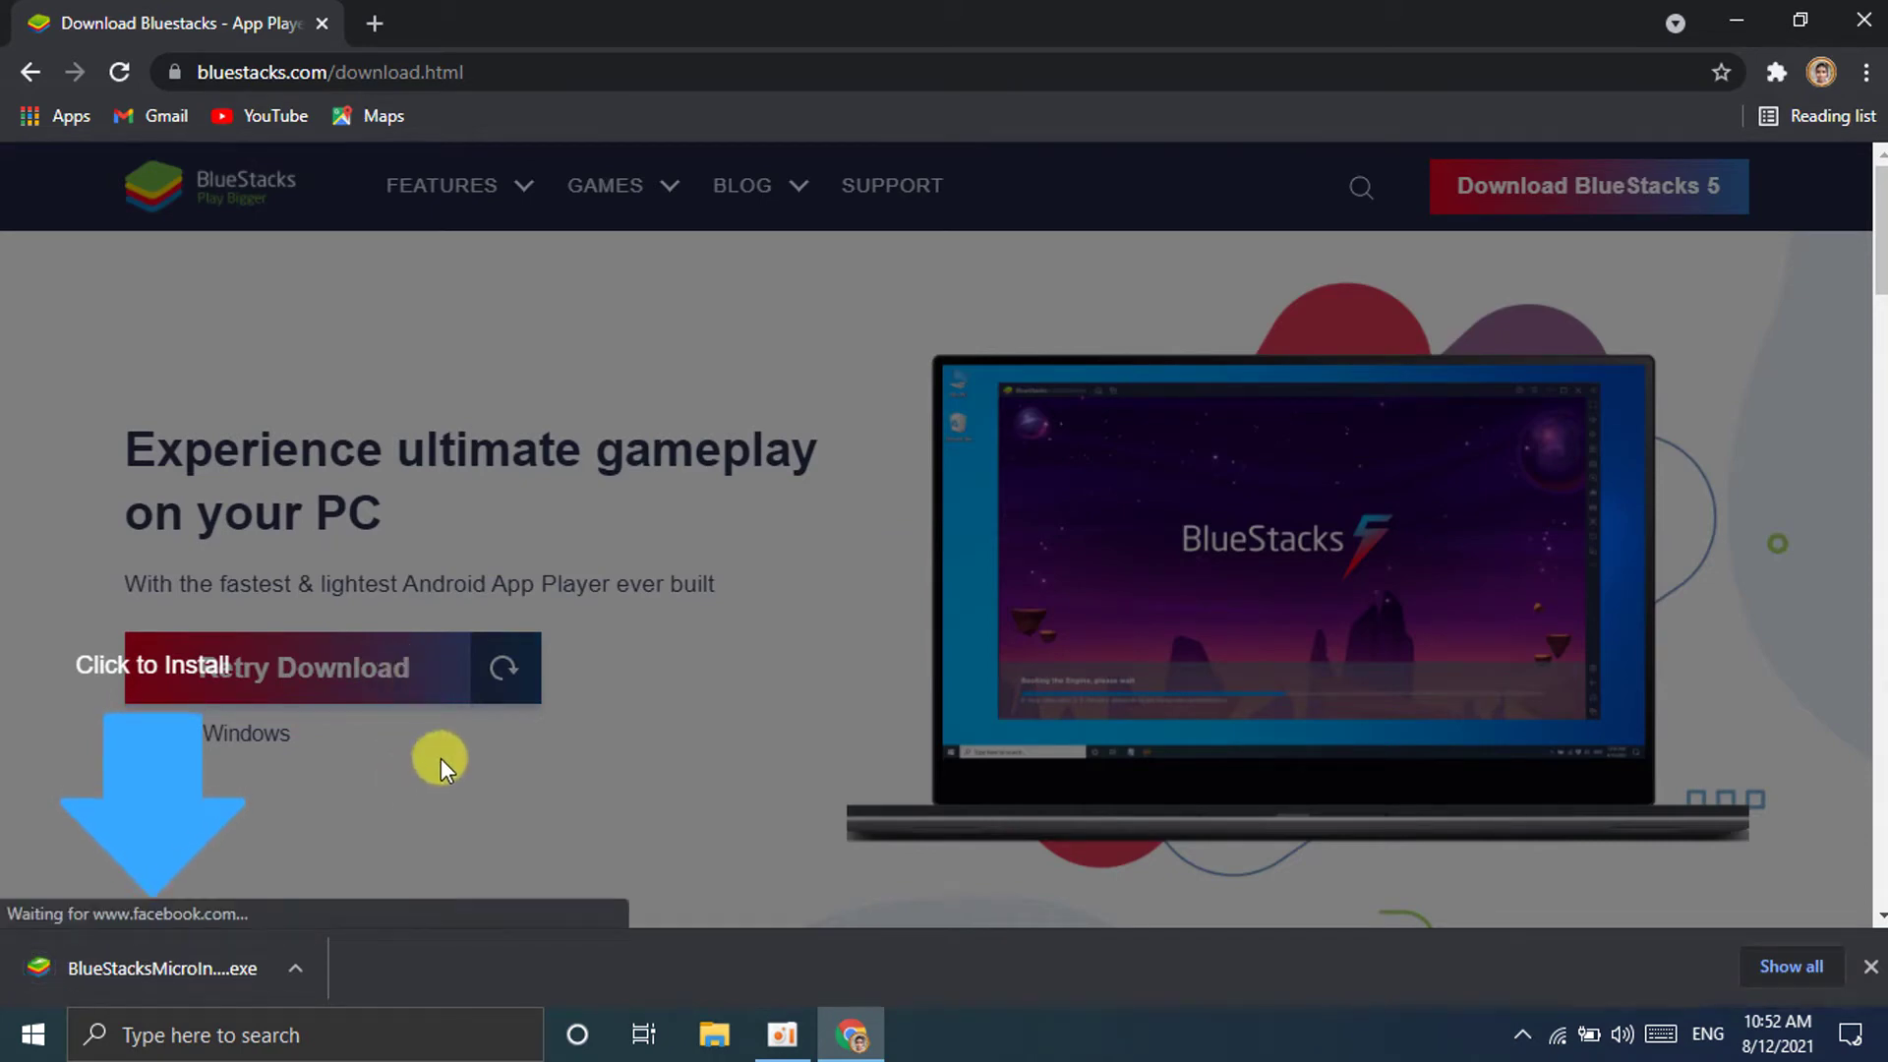
pyautogui.click(187, 967)
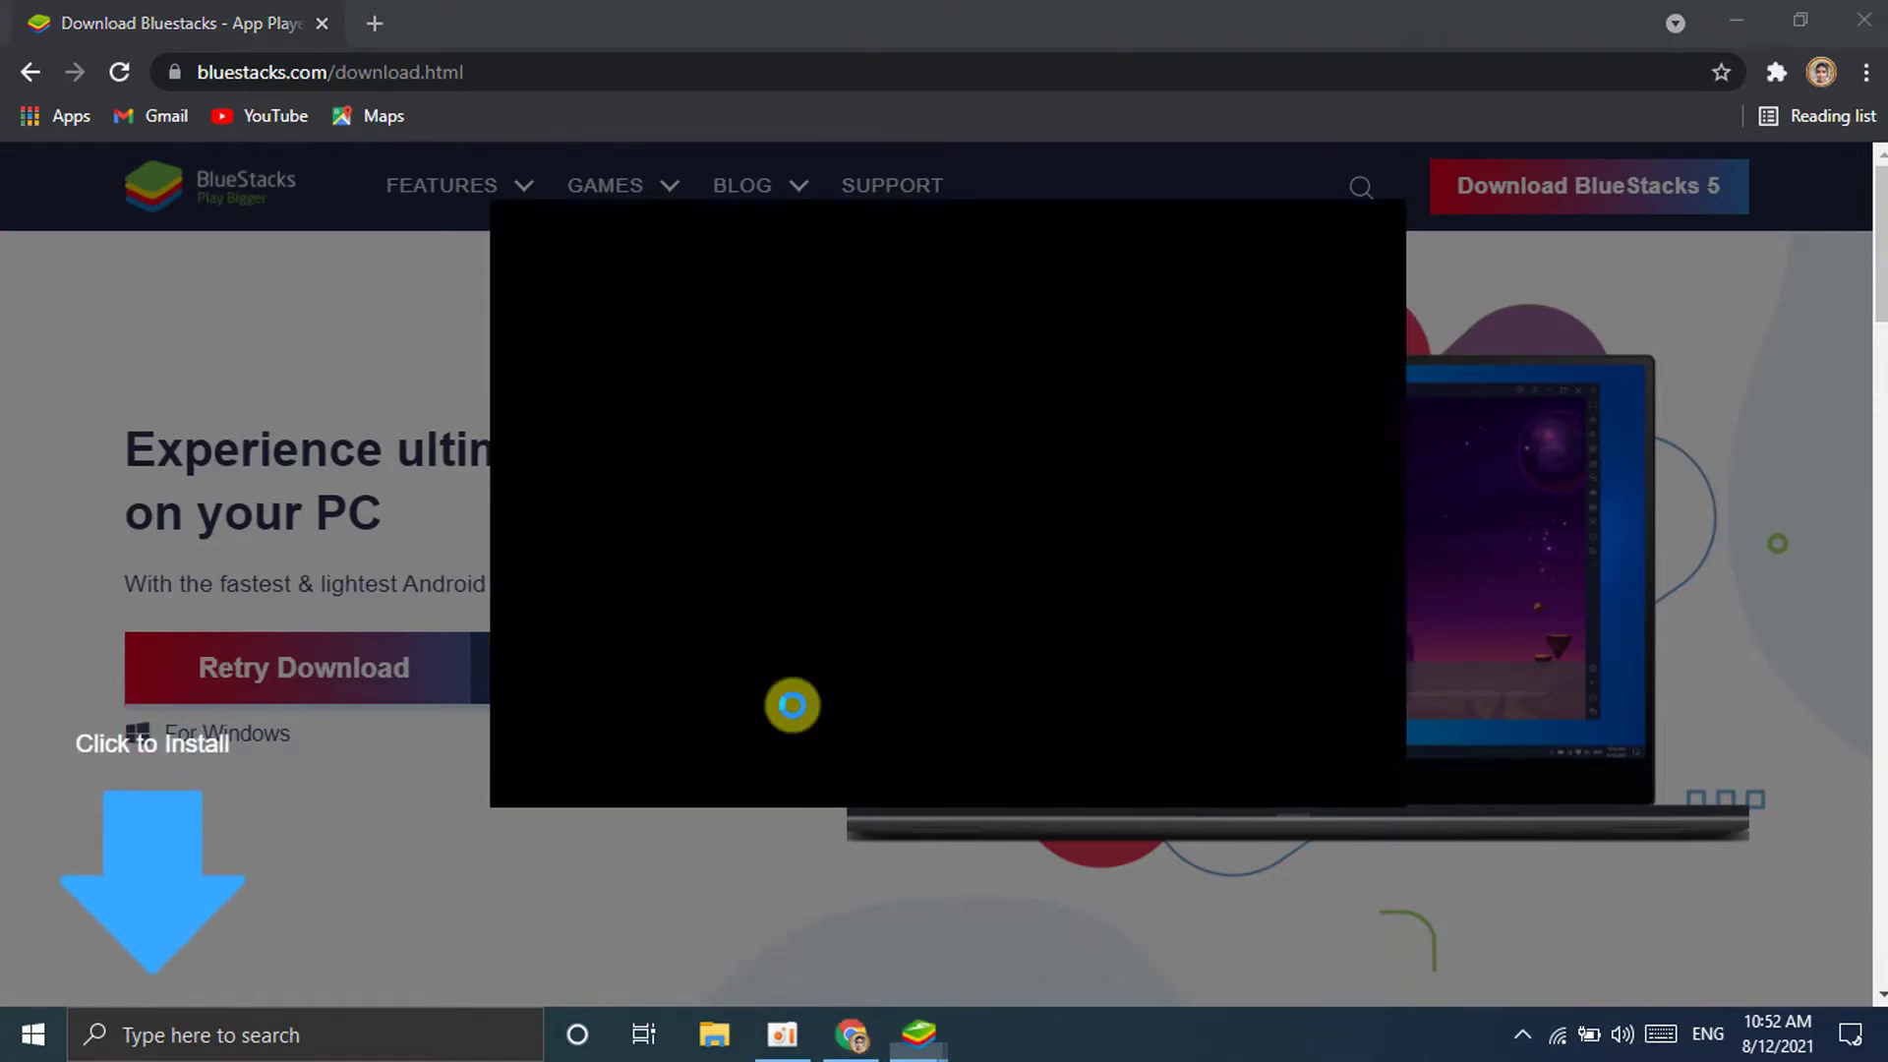
# Minimize Chrome and install BlueStacks 5 from the installer window.
pyautogui.click(1733, 20)
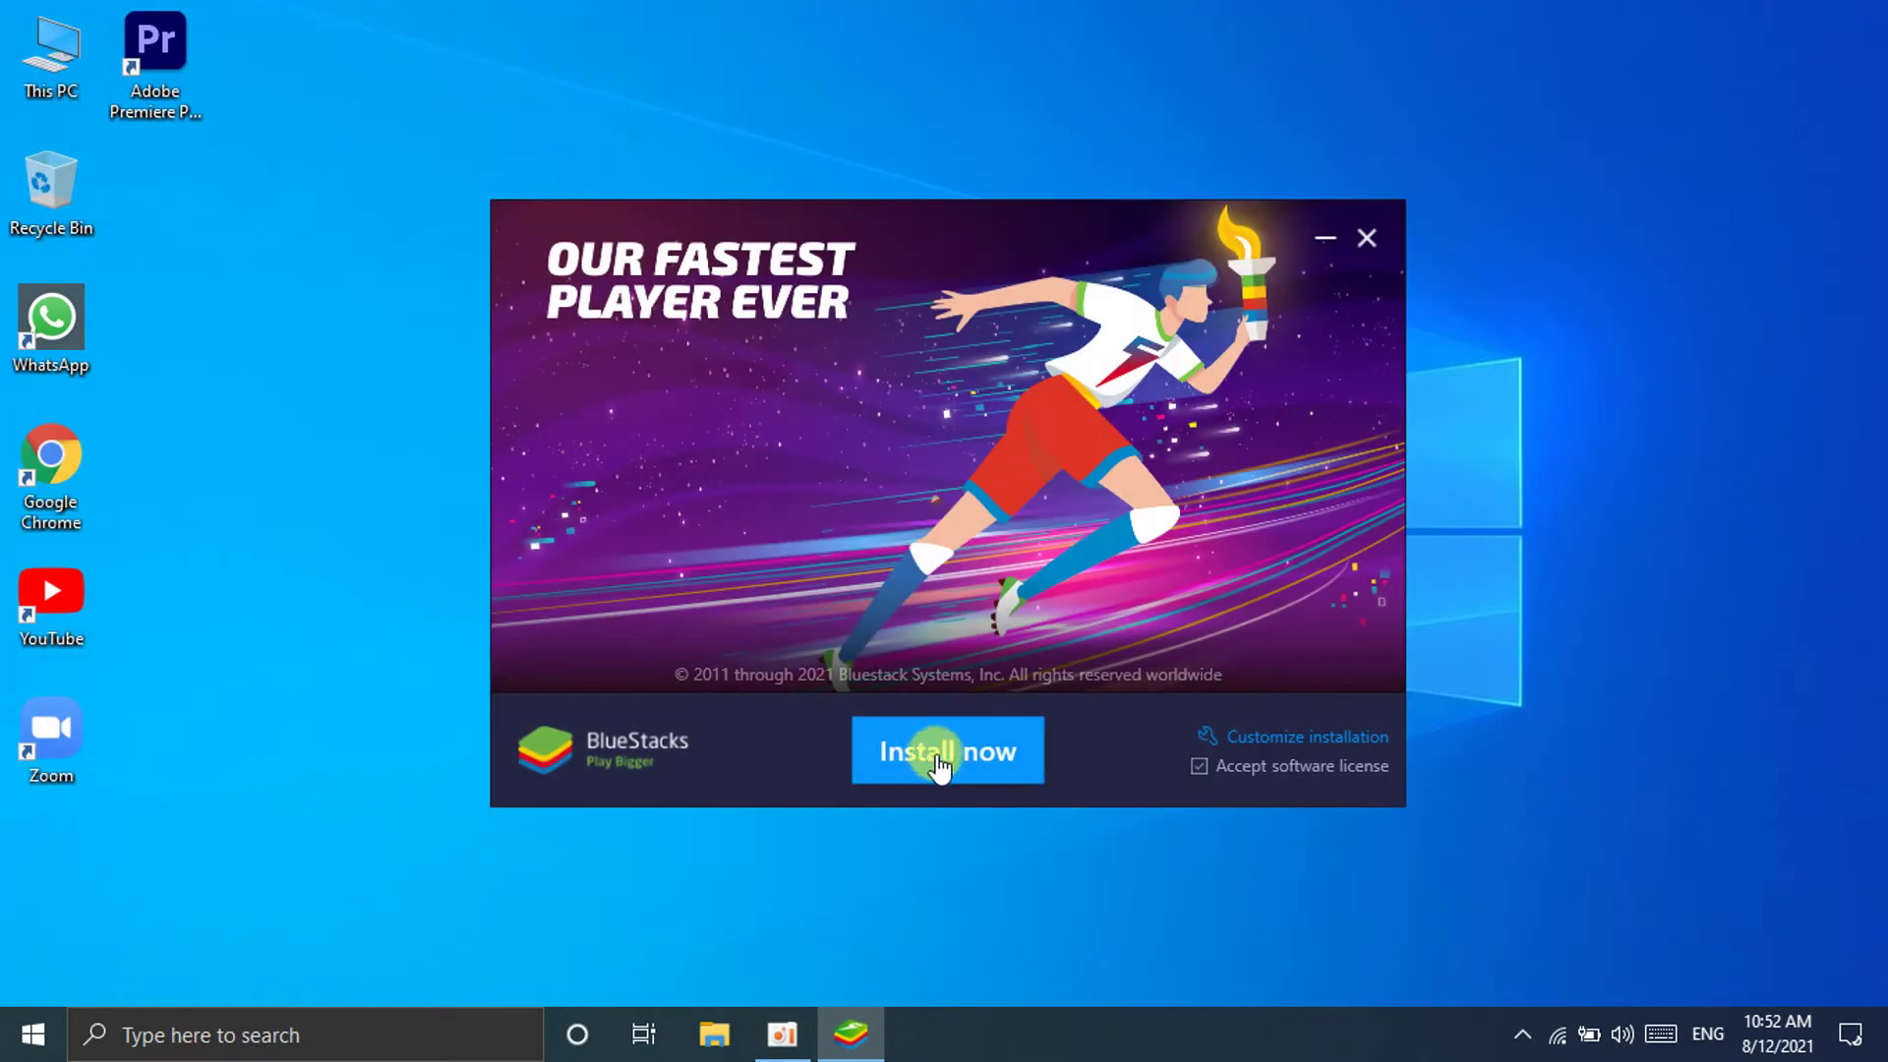
pyautogui.click(939, 755)
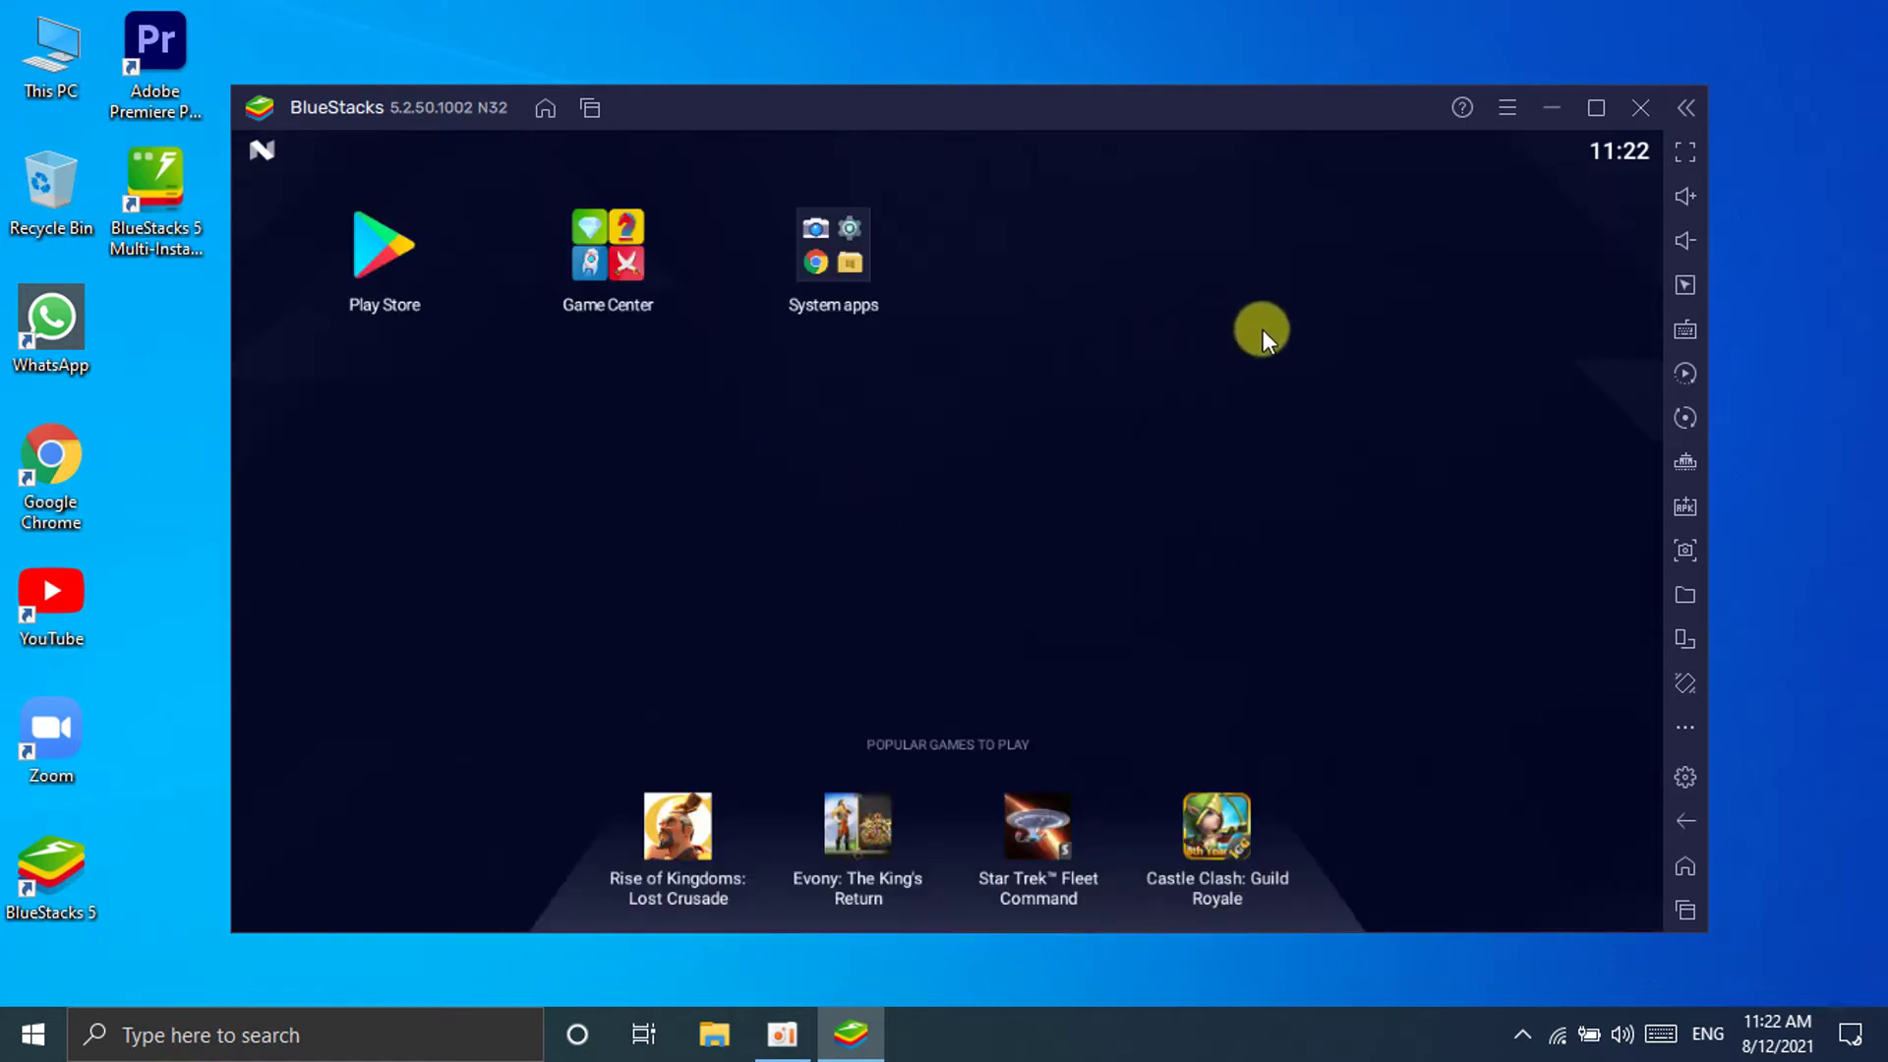
# Maximize BlueStacks and pull down notifications to check the Android update progress.
pyautogui.click(1597, 108)
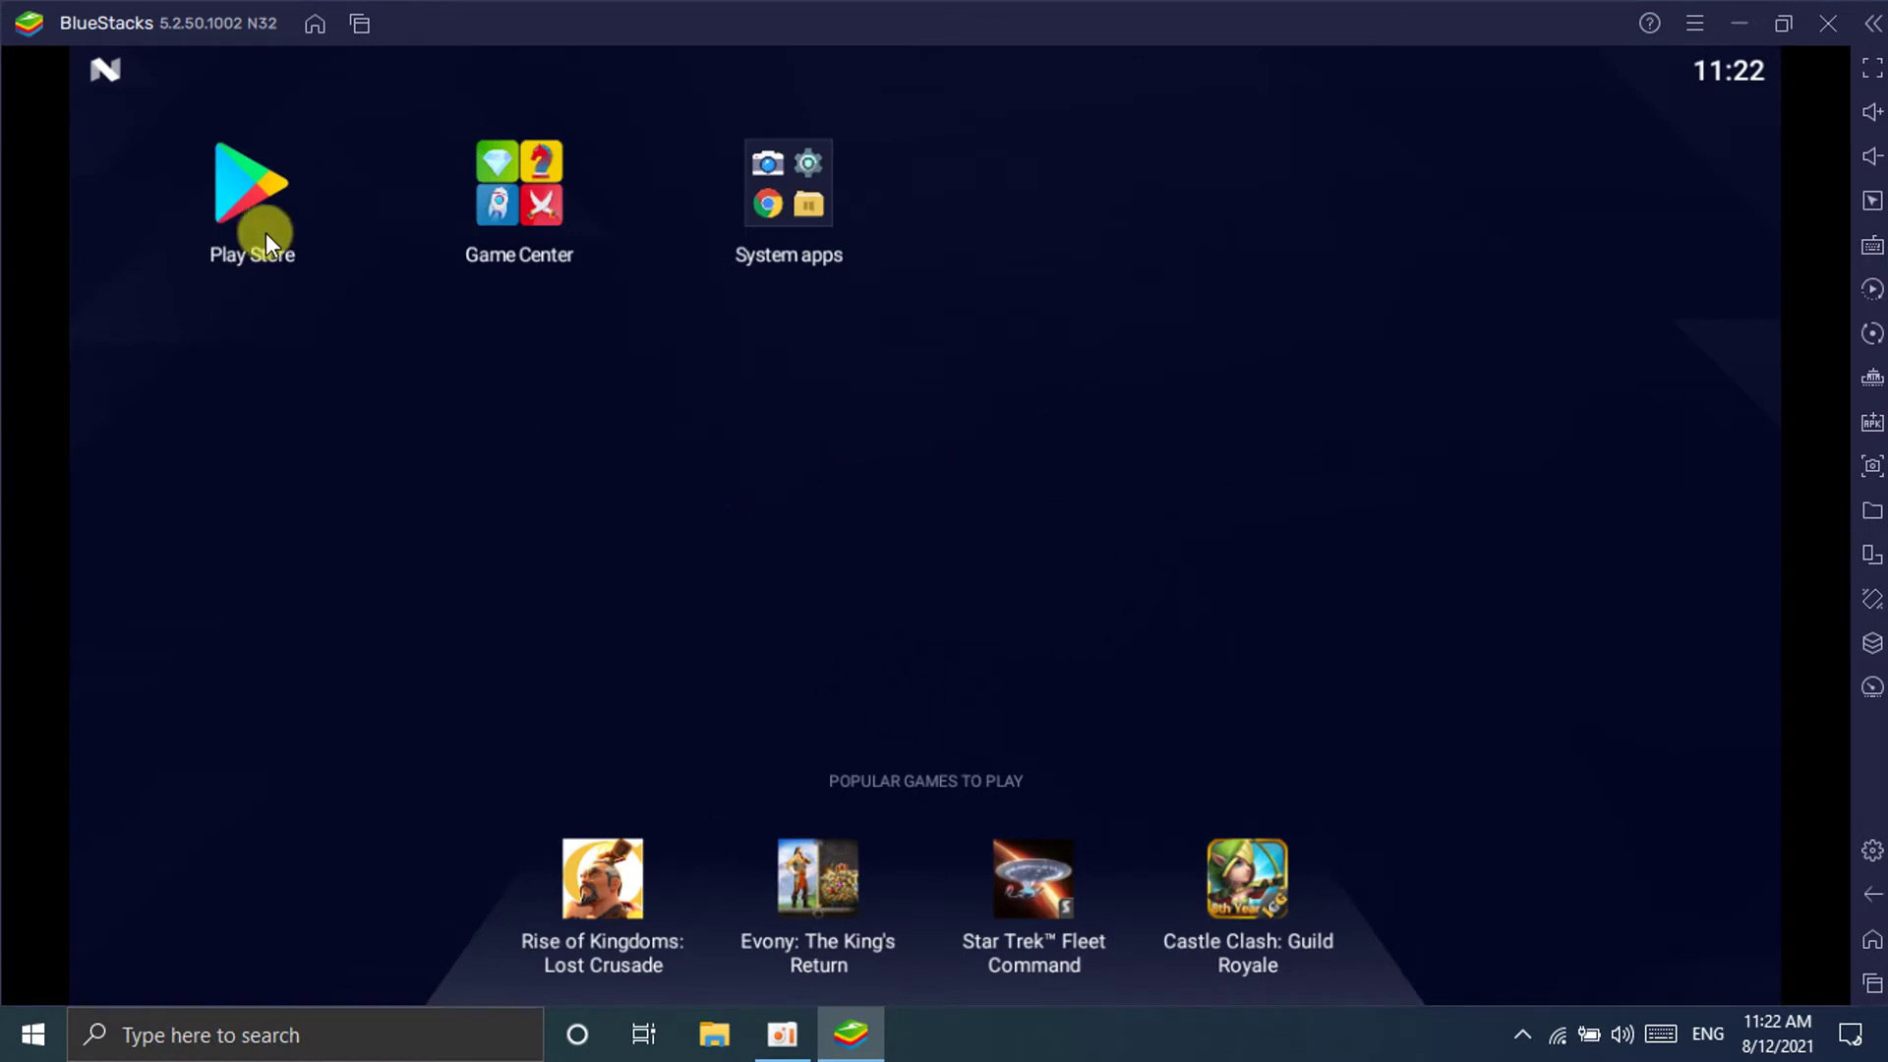
pyautogui.moveTo(936, 68); pyautogui.dragTo(957, 240)
pyautogui.moveTo(919, 57); pyautogui.dragTo(804, 777)
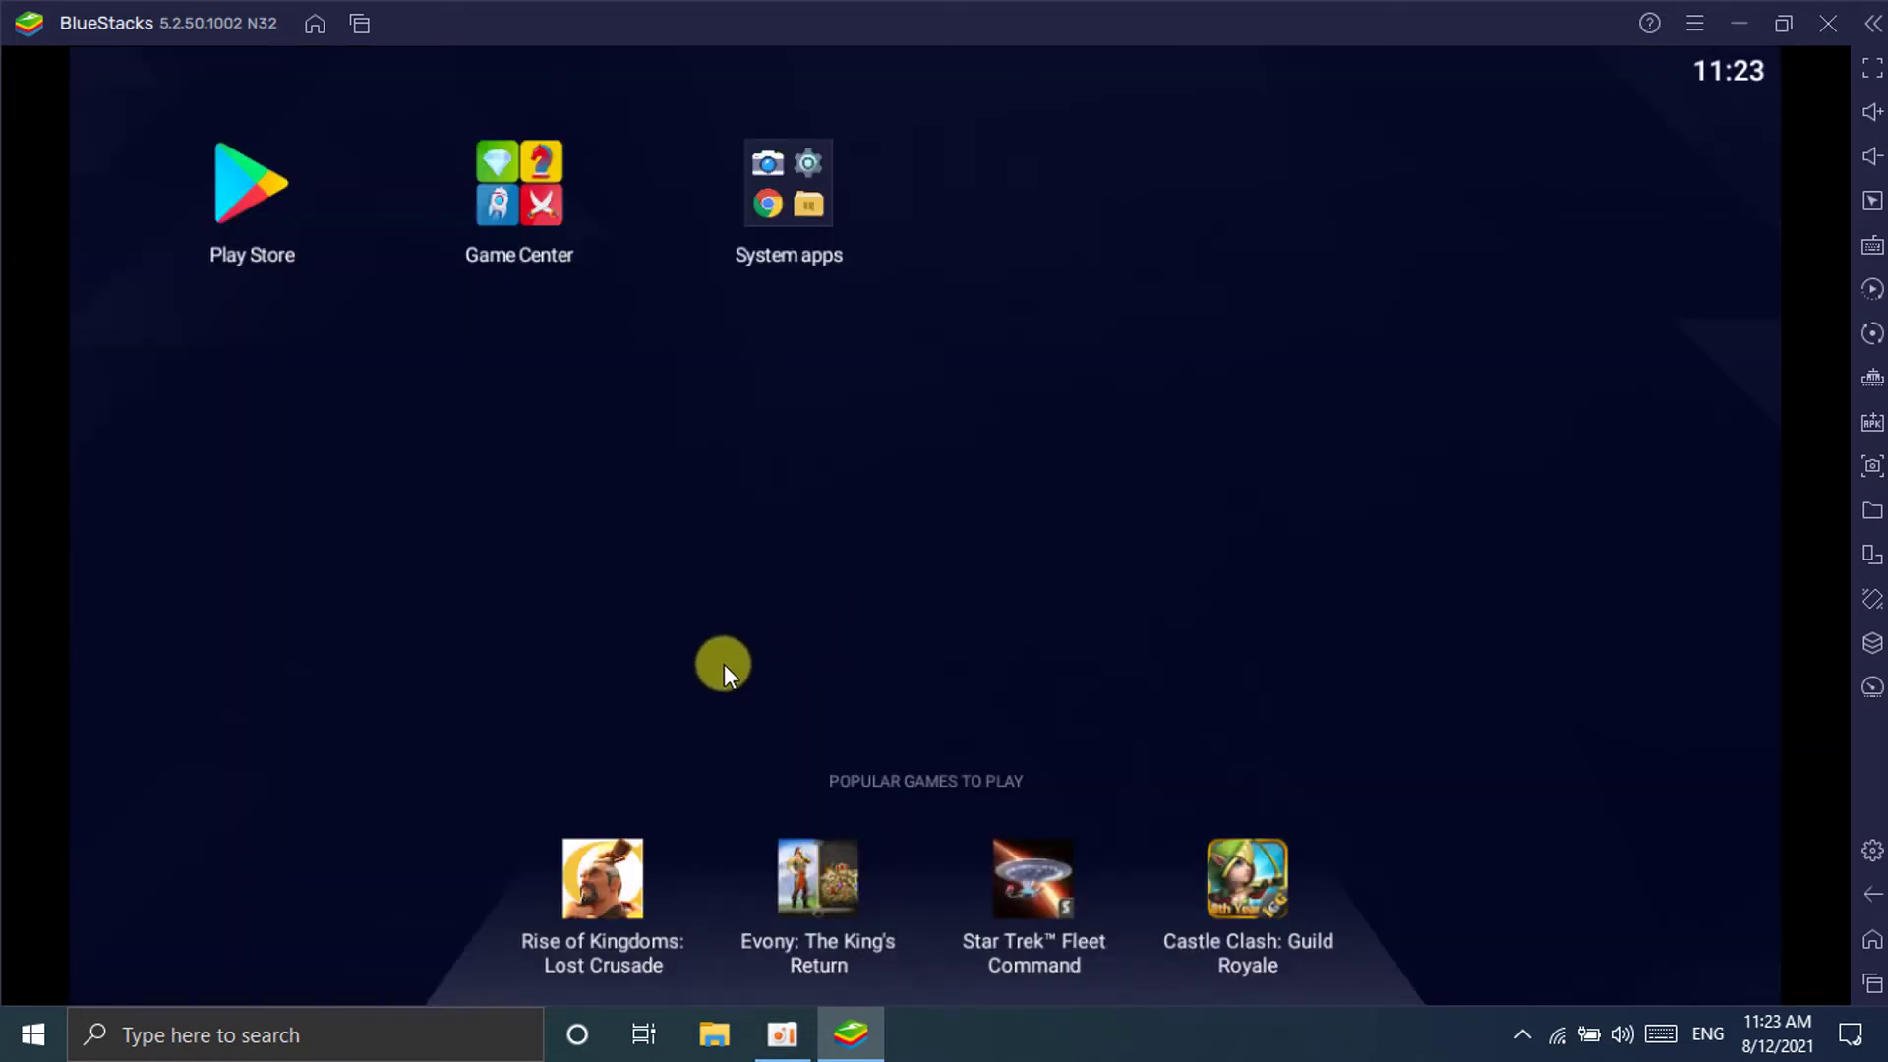
# In the Play Store, sign in with the Google account e-mail and password, and accept the terms.
pyautogui.click(248, 181)
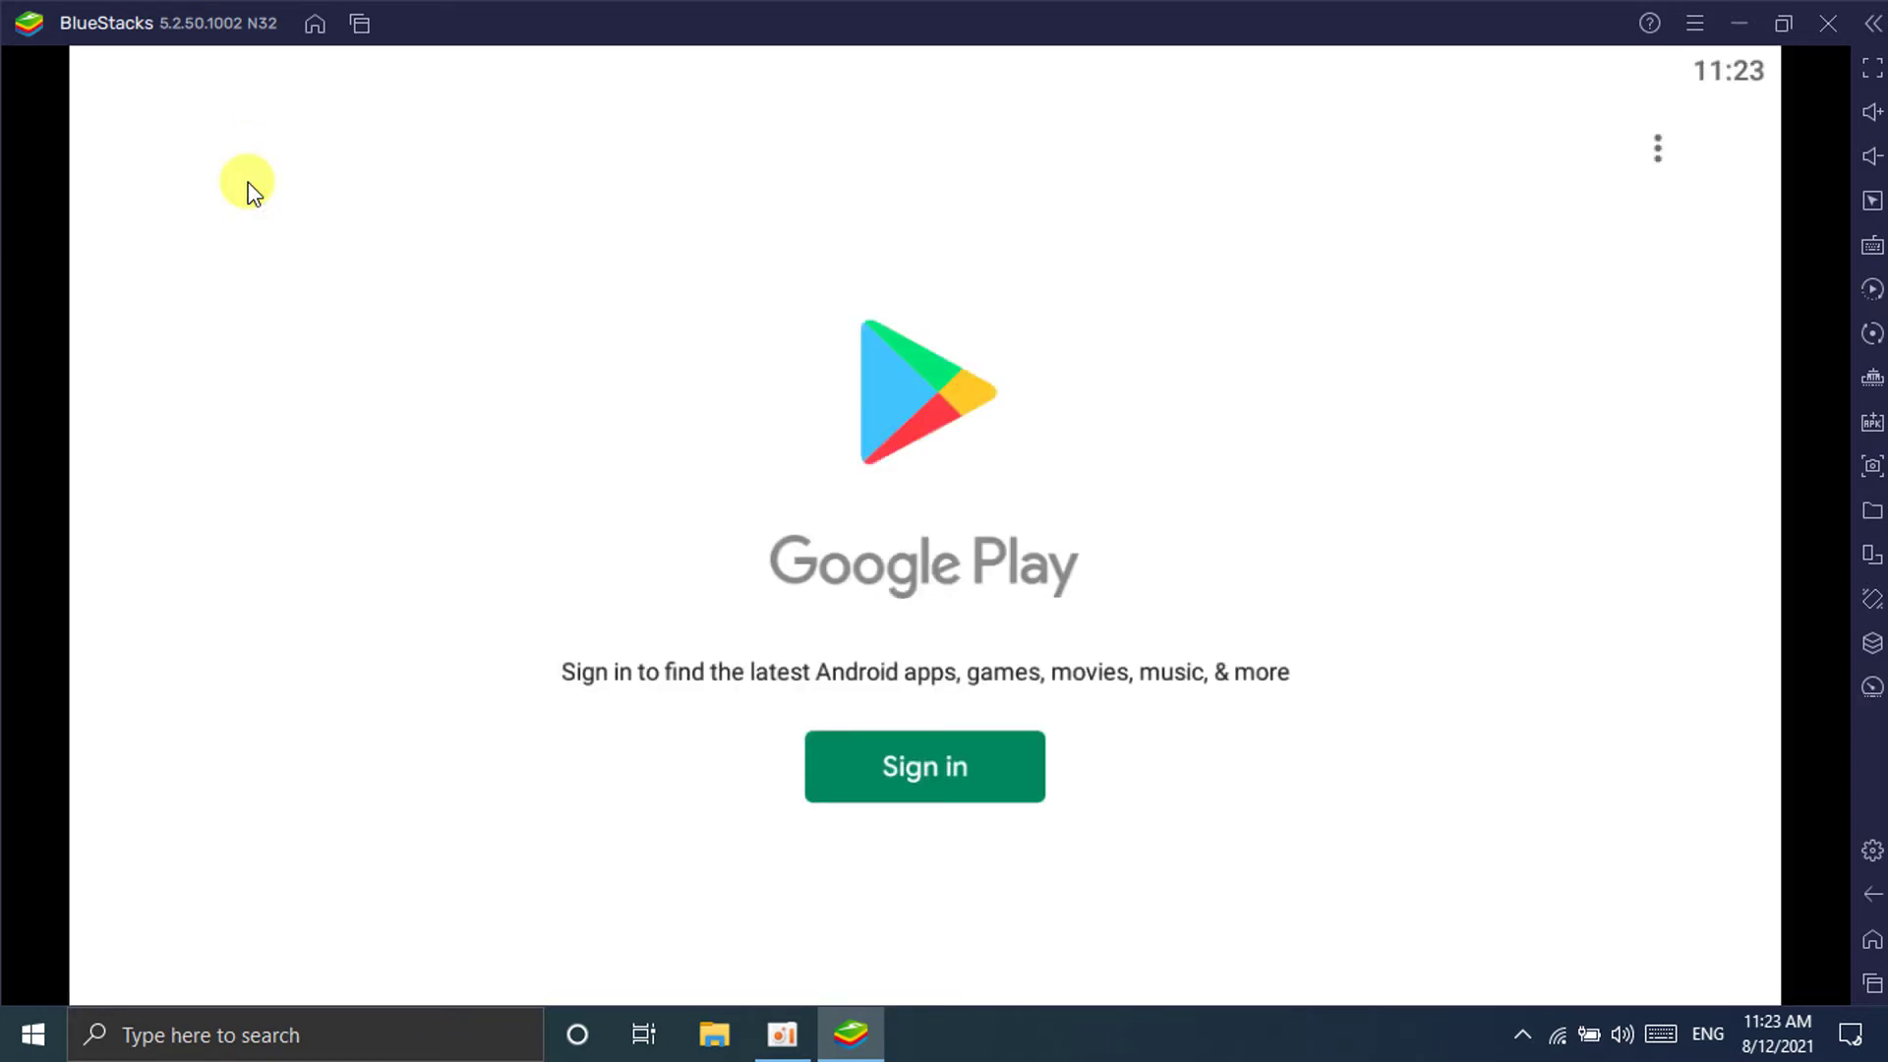
pyautogui.click(924, 763)
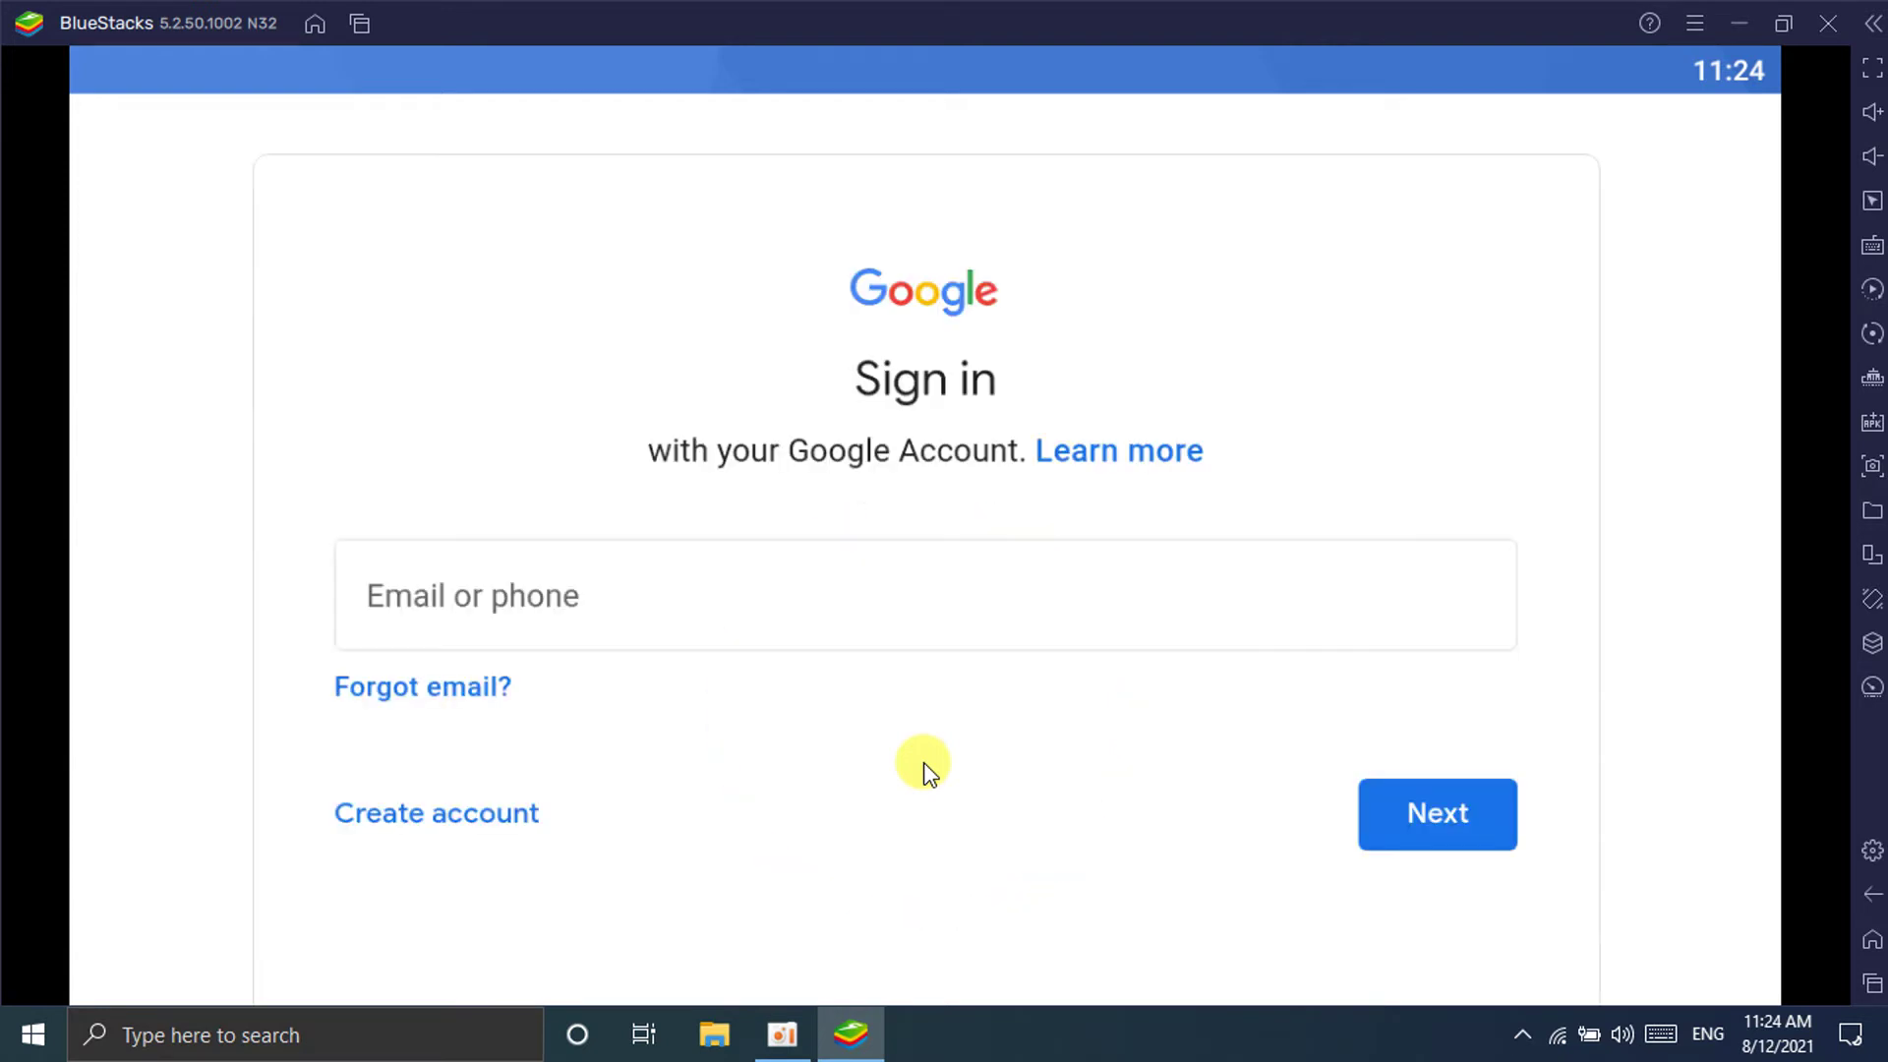
pyautogui.click(754, 595)
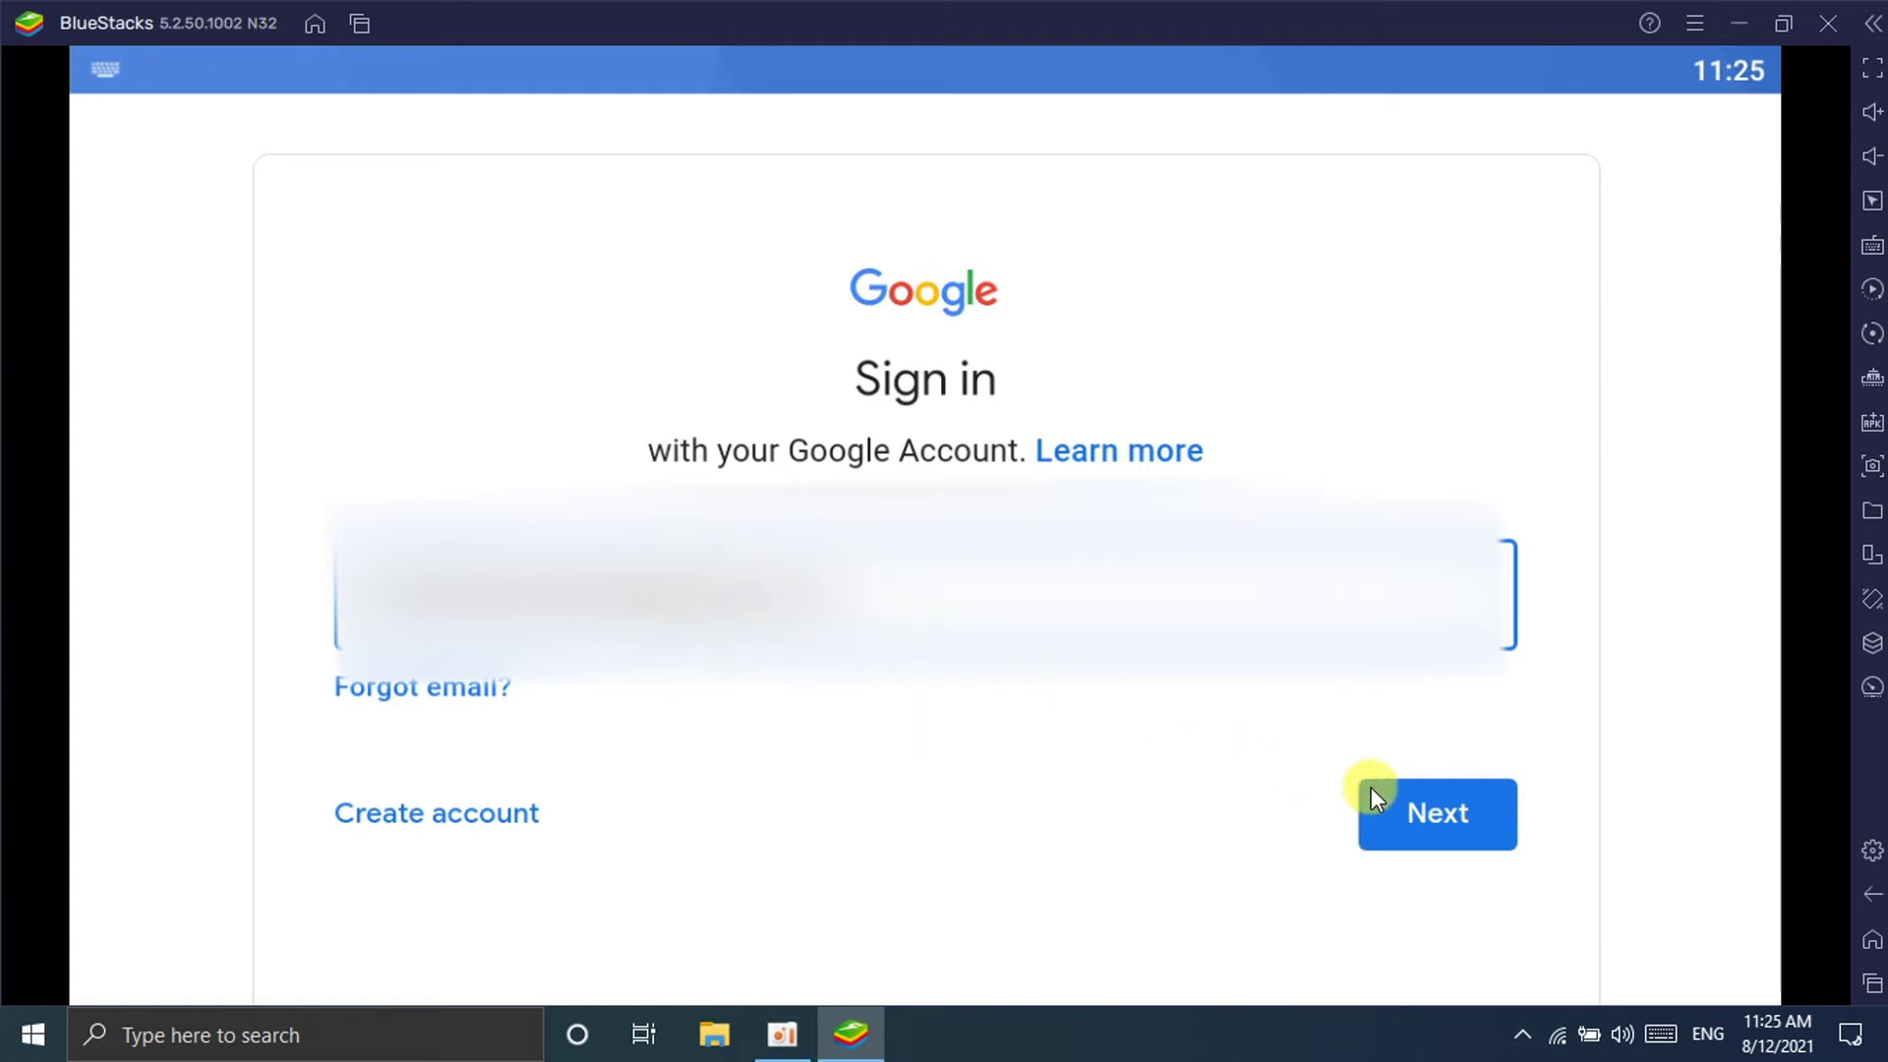
pyautogui.click(1407, 806)
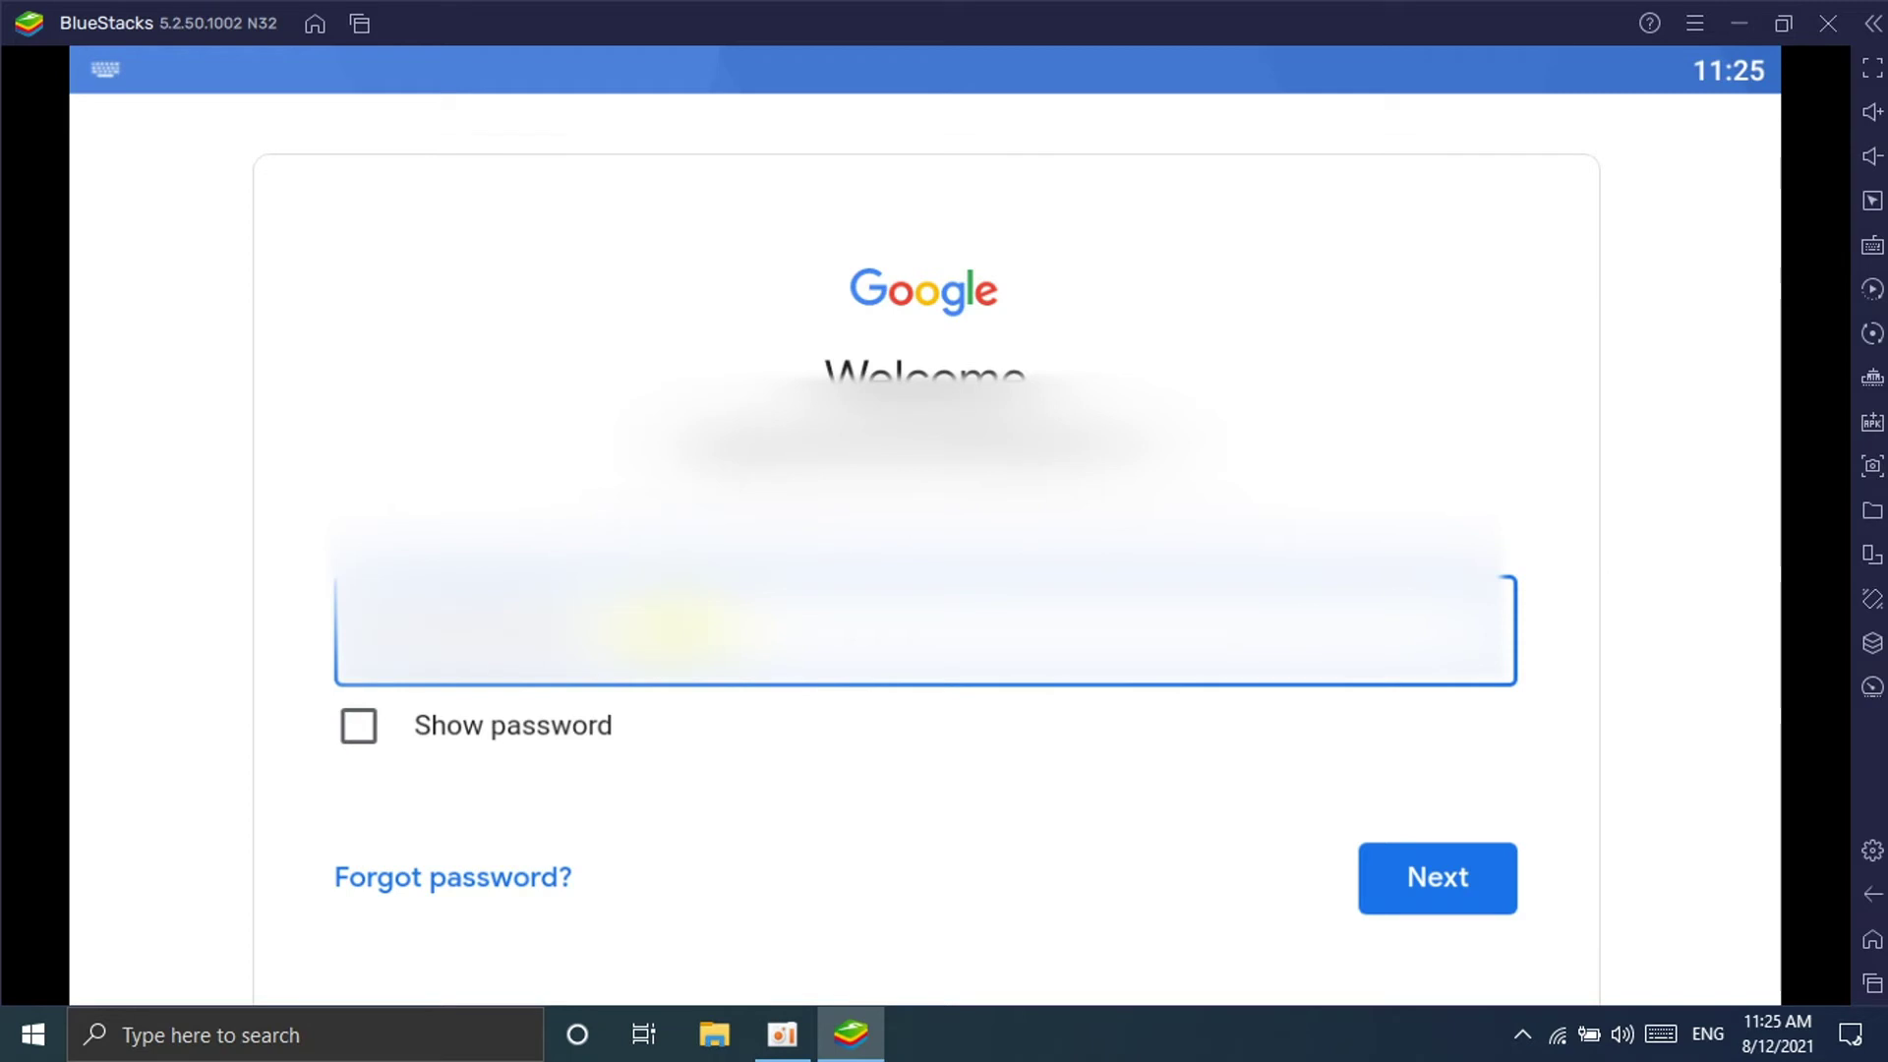
pyautogui.click(1399, 875)
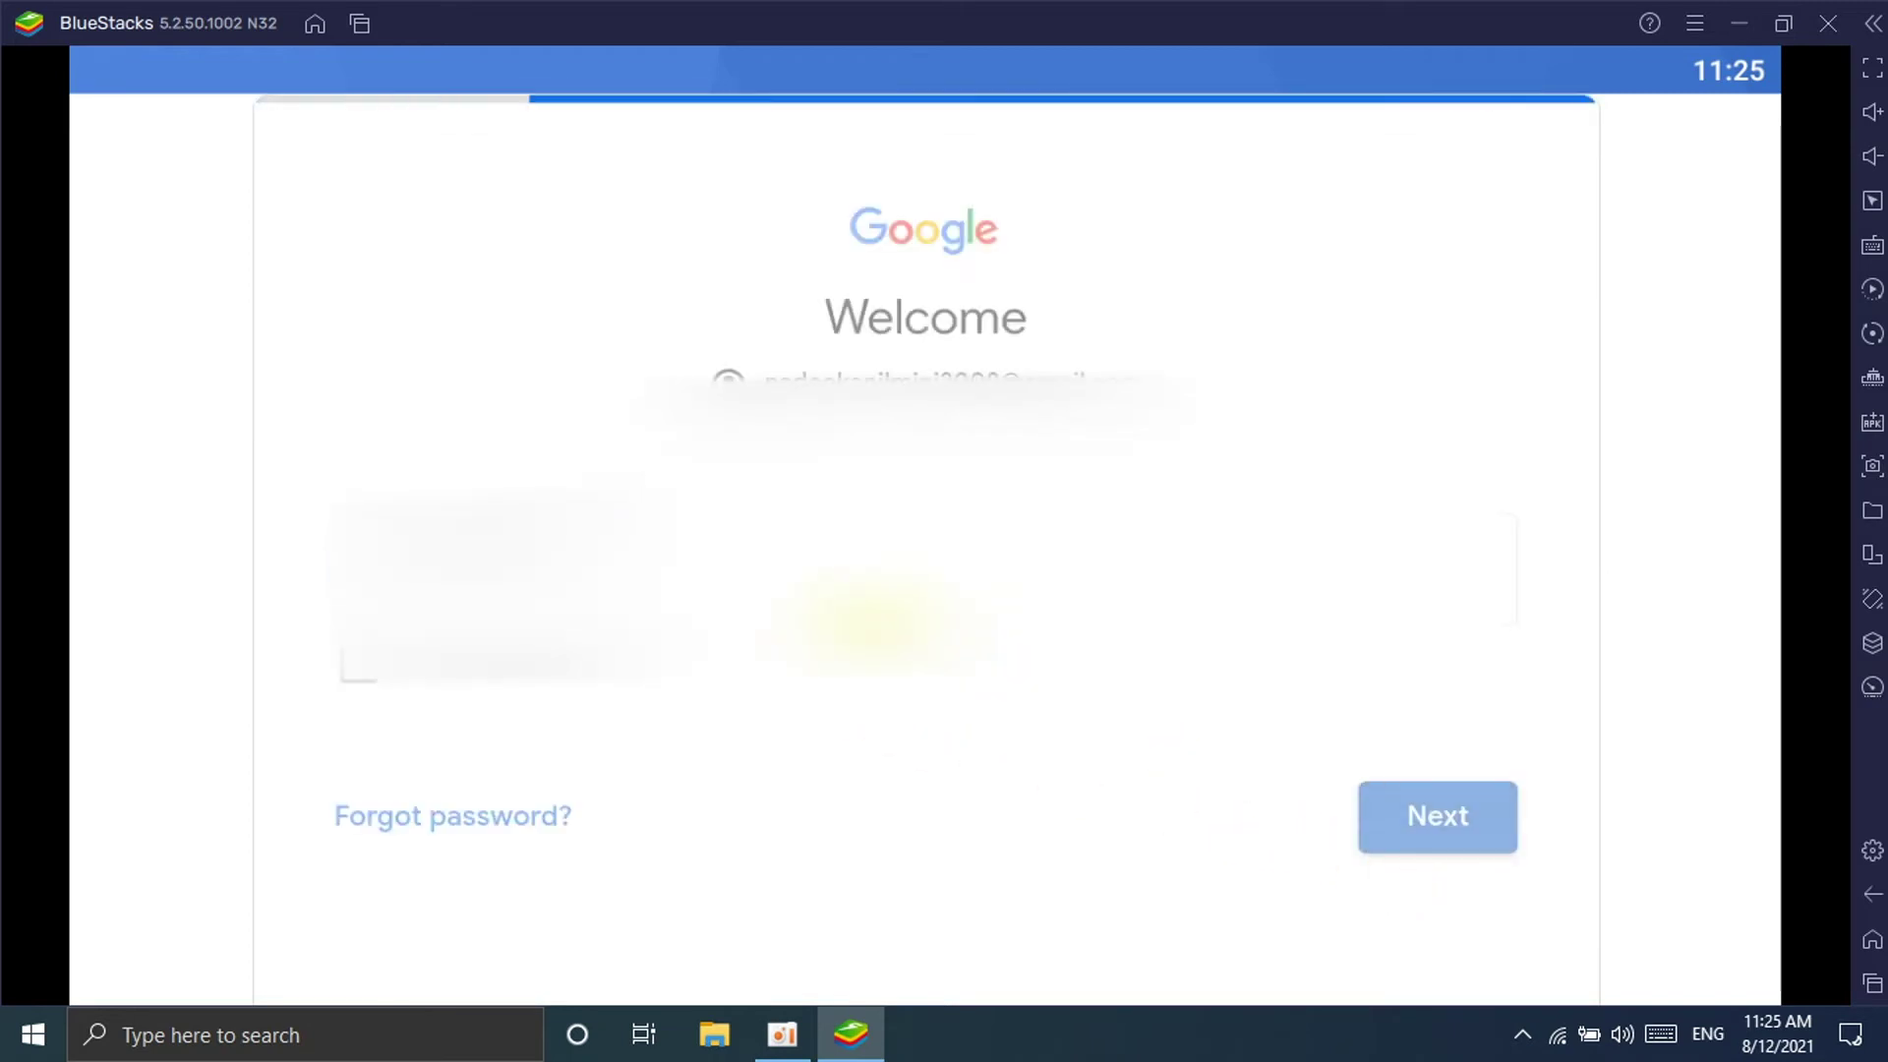
pyautogui.click(1422, 959)
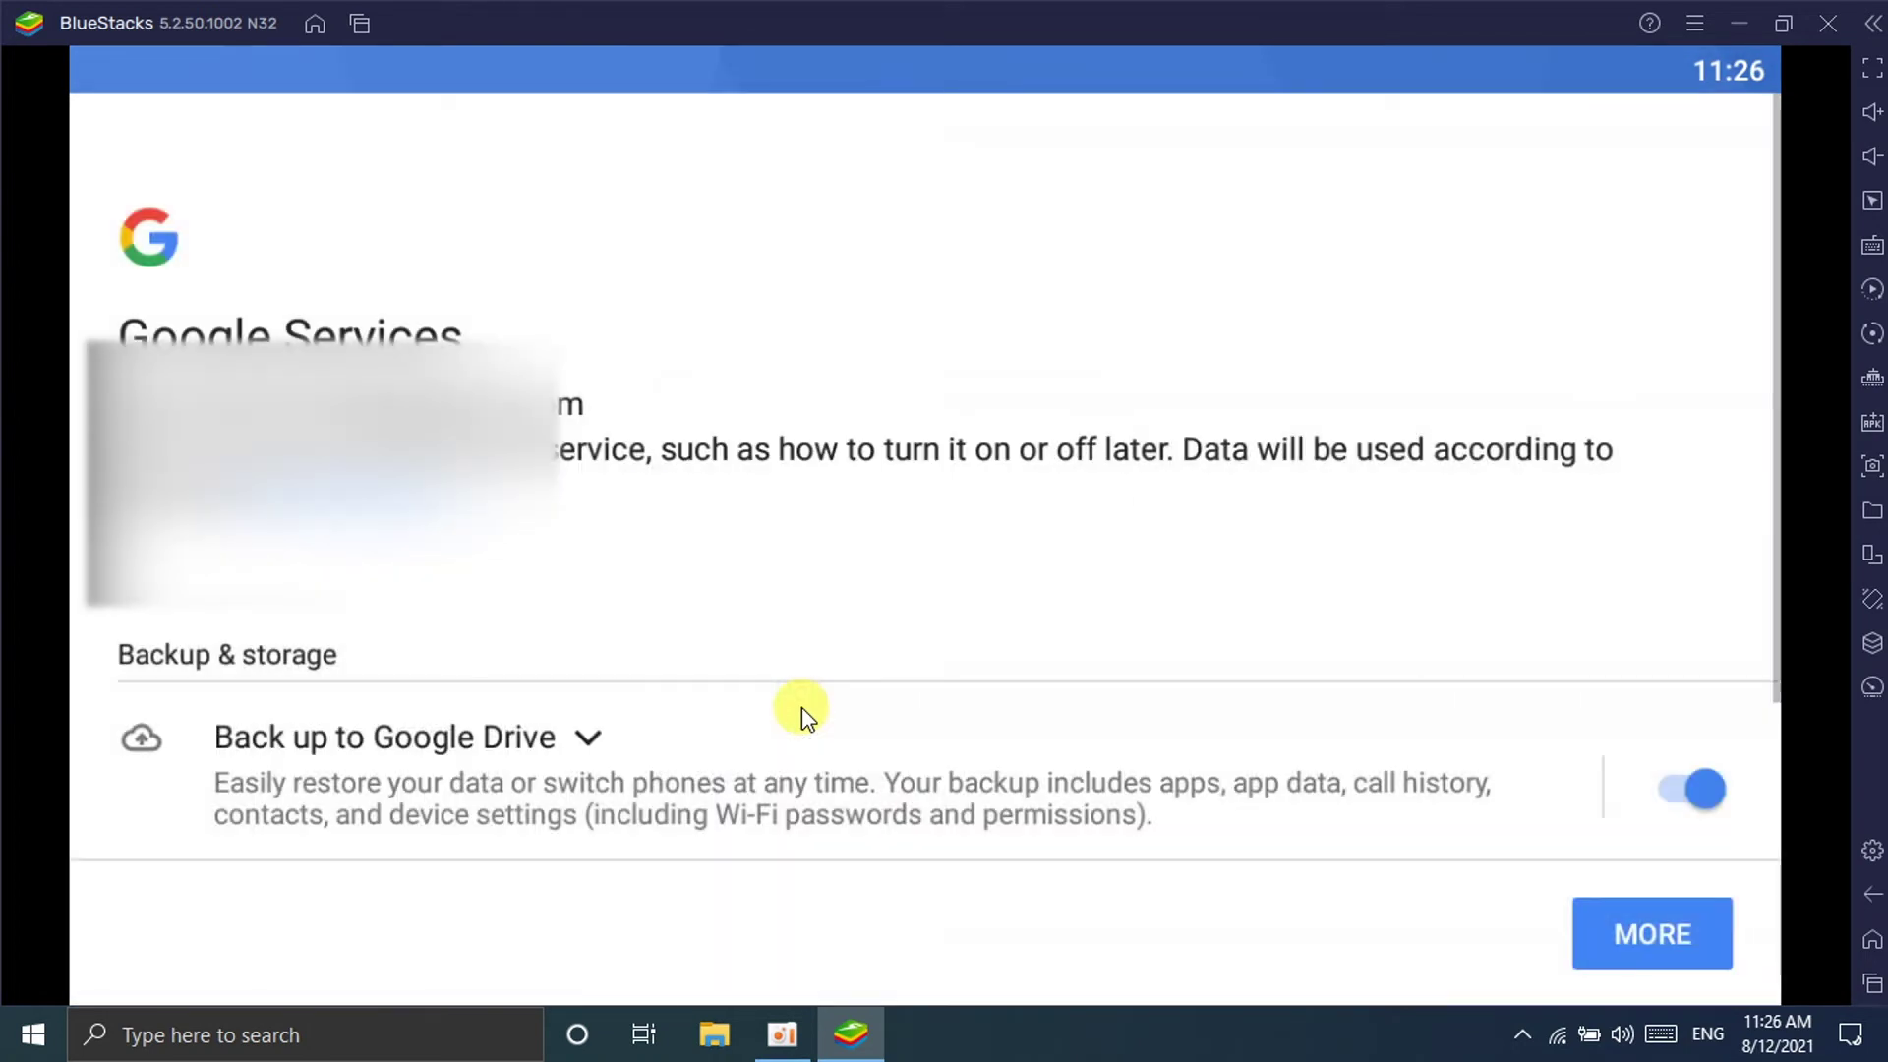
# Switch off 'Back up to Google Drive' and accept the Google services settings.
pyautogui.click(1693, 790)
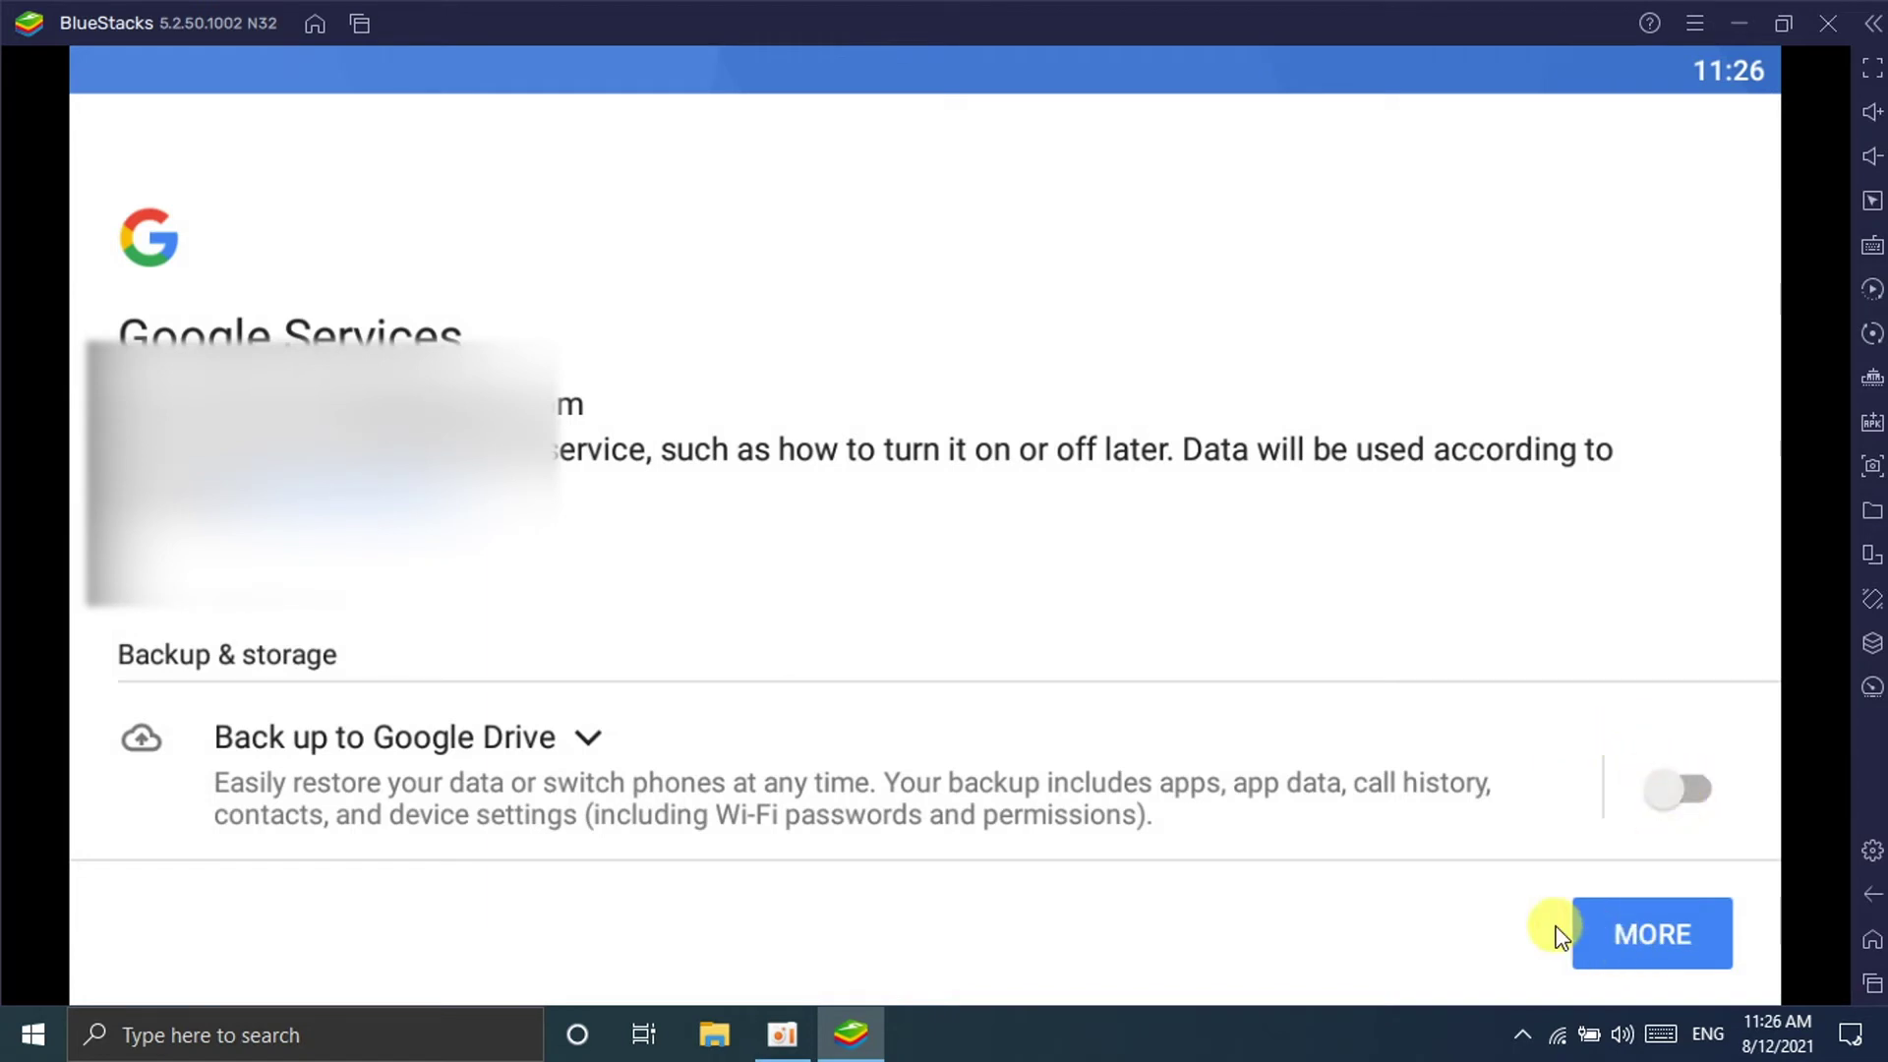
pyautogui.click(1631, 933)
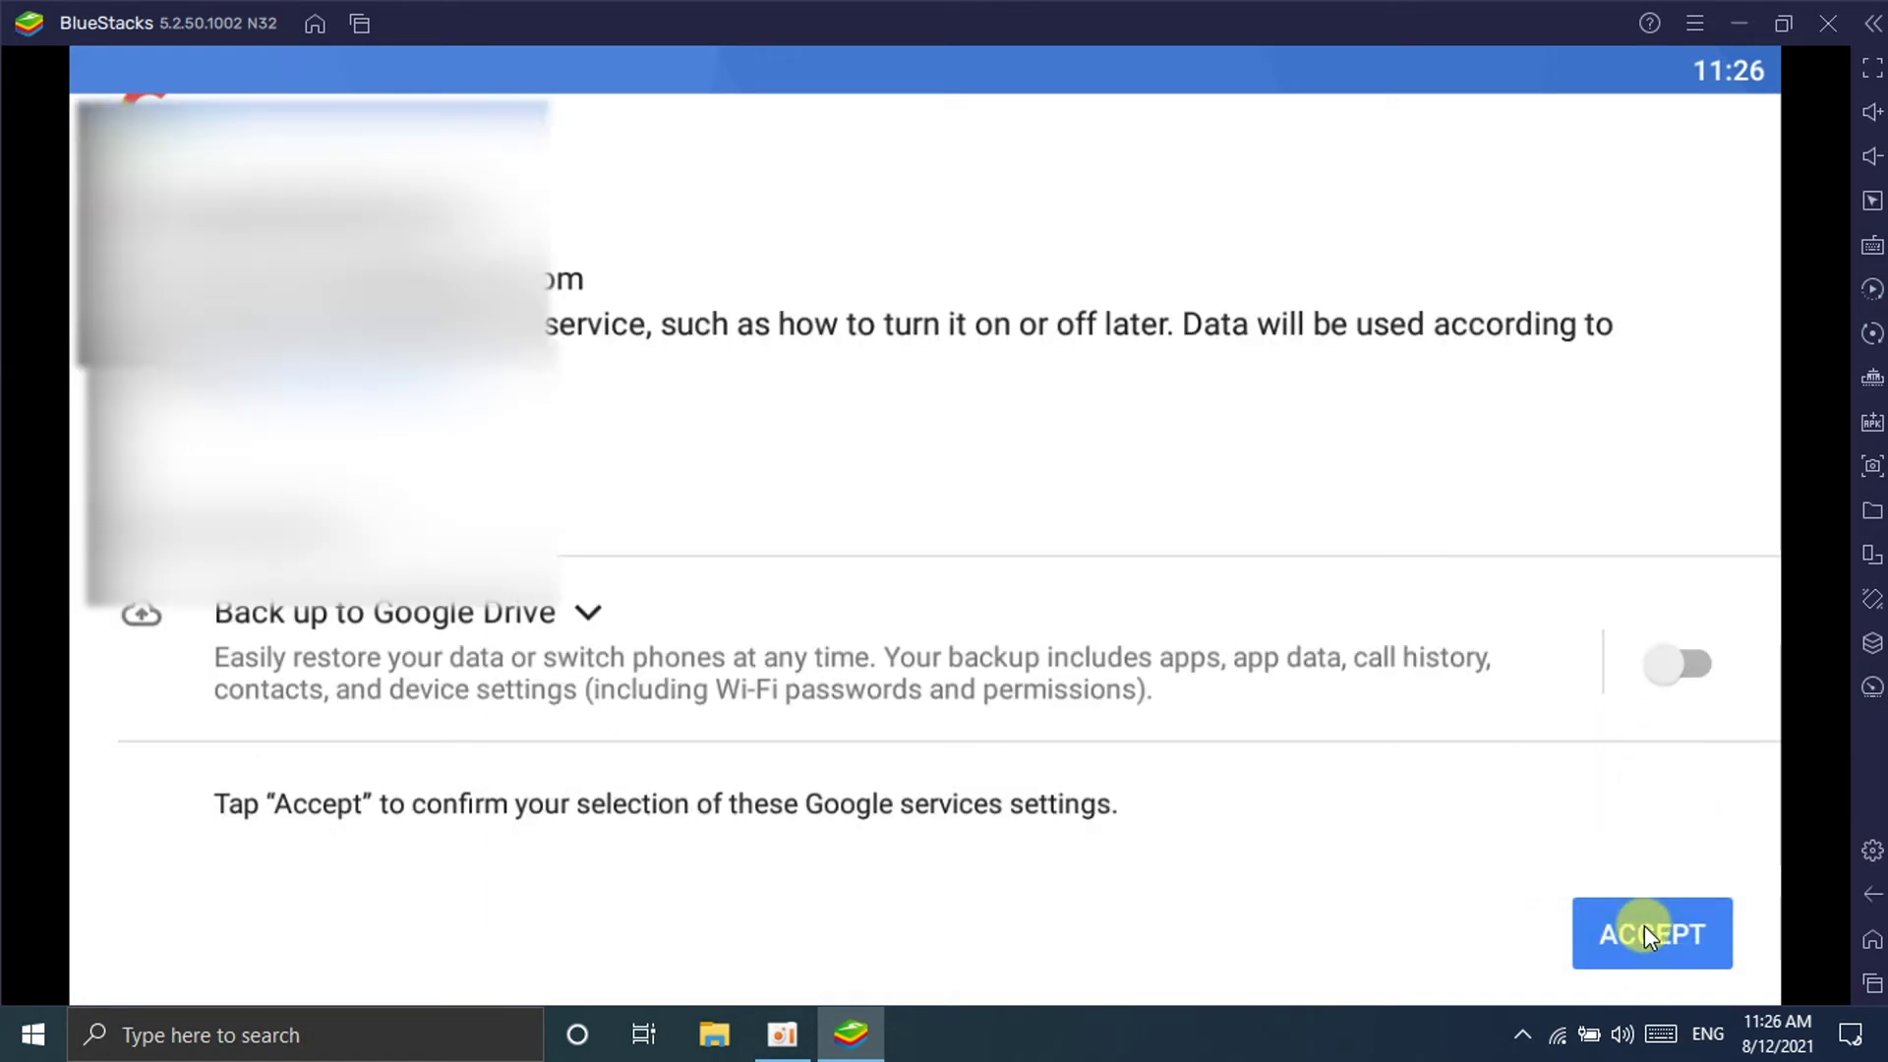
pyautogui.click(1648, 930)
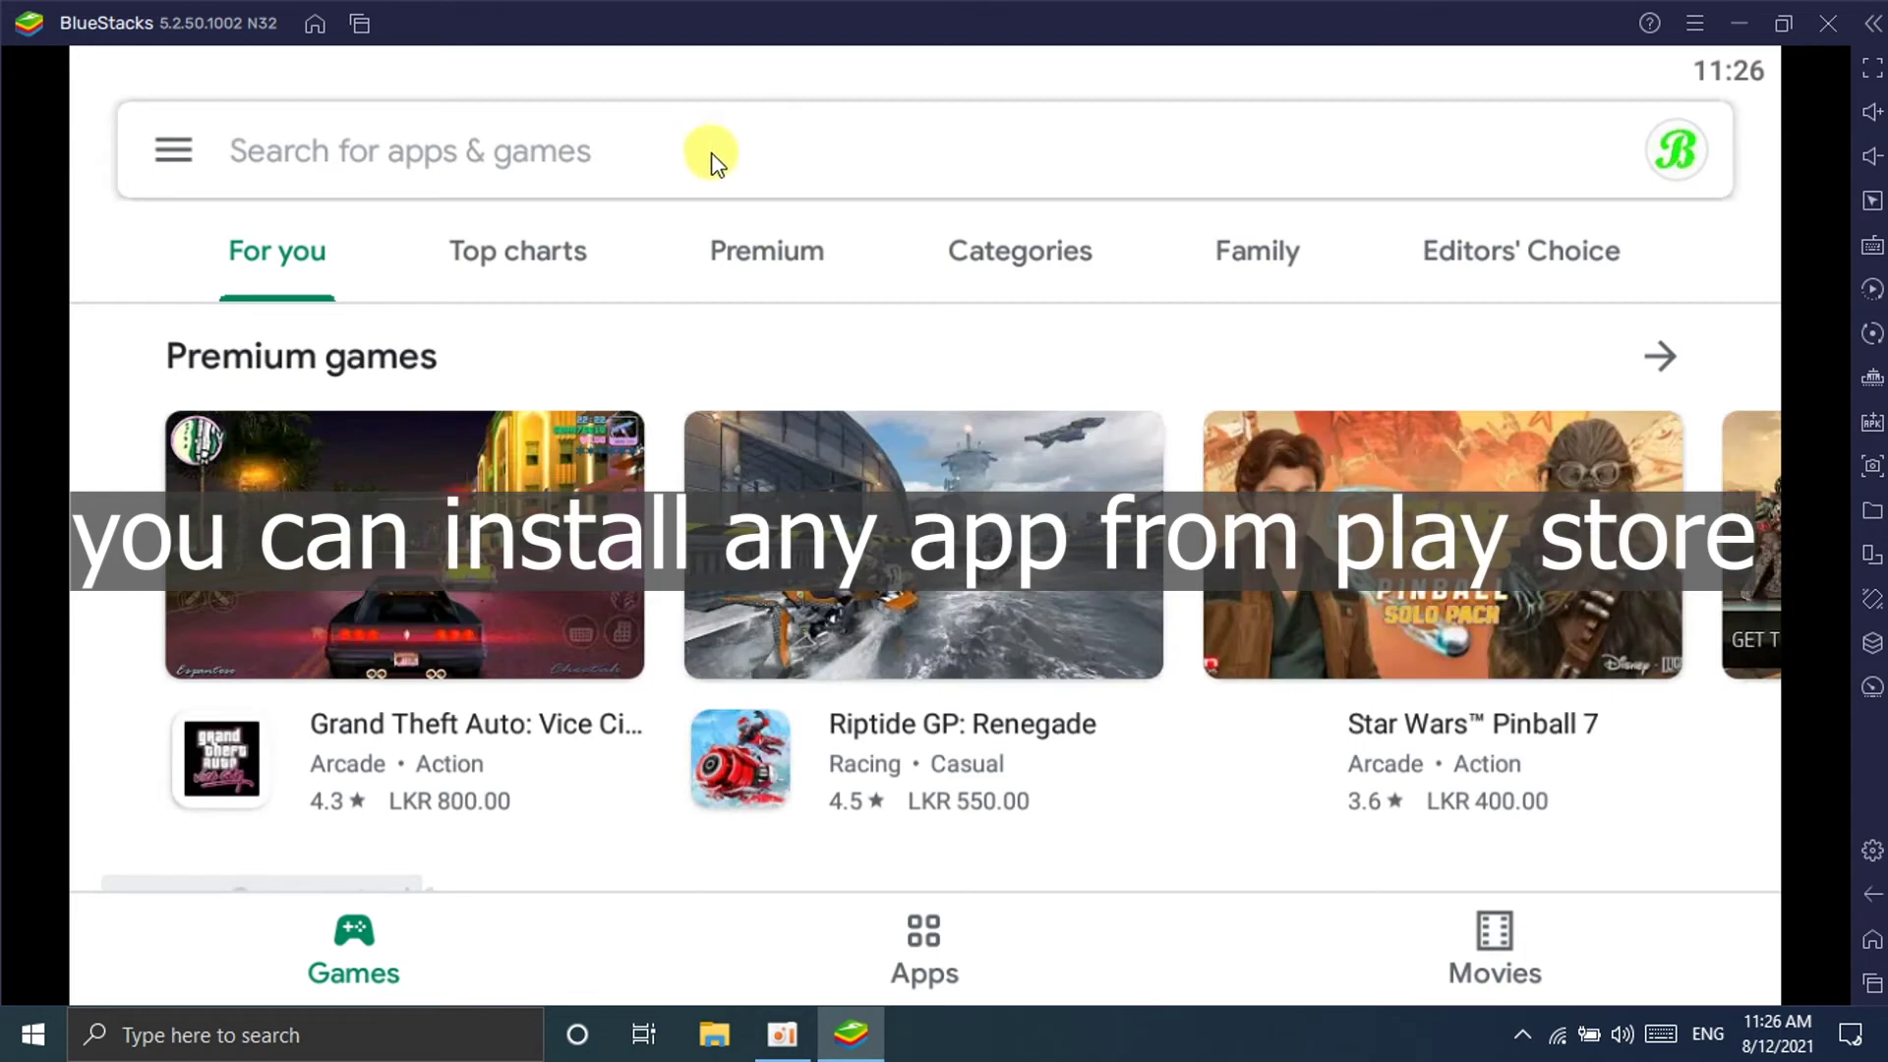
# Search the Play Store for 'whatsapp' and install WhatsApp Messenger.
pyautogui.click(674, 147)
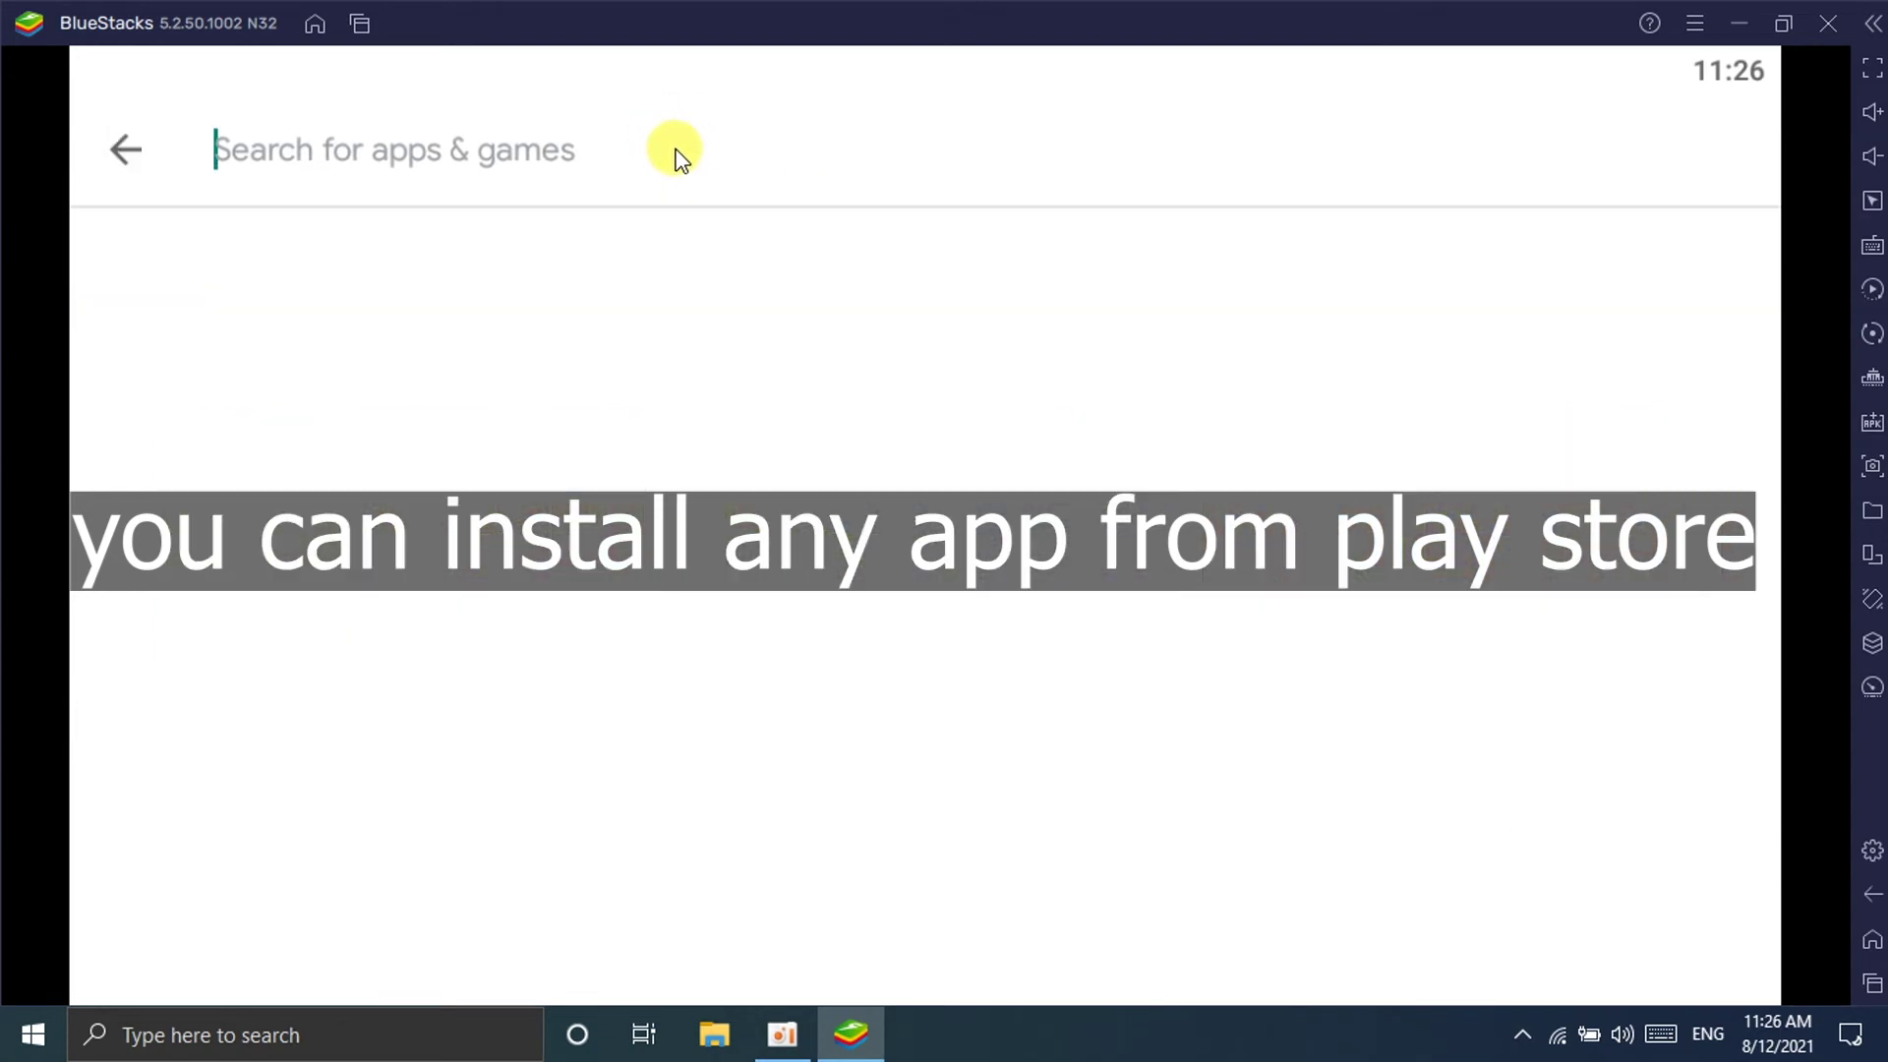
pyautogui.write('whatsapp')
pyautogui.press('Return')
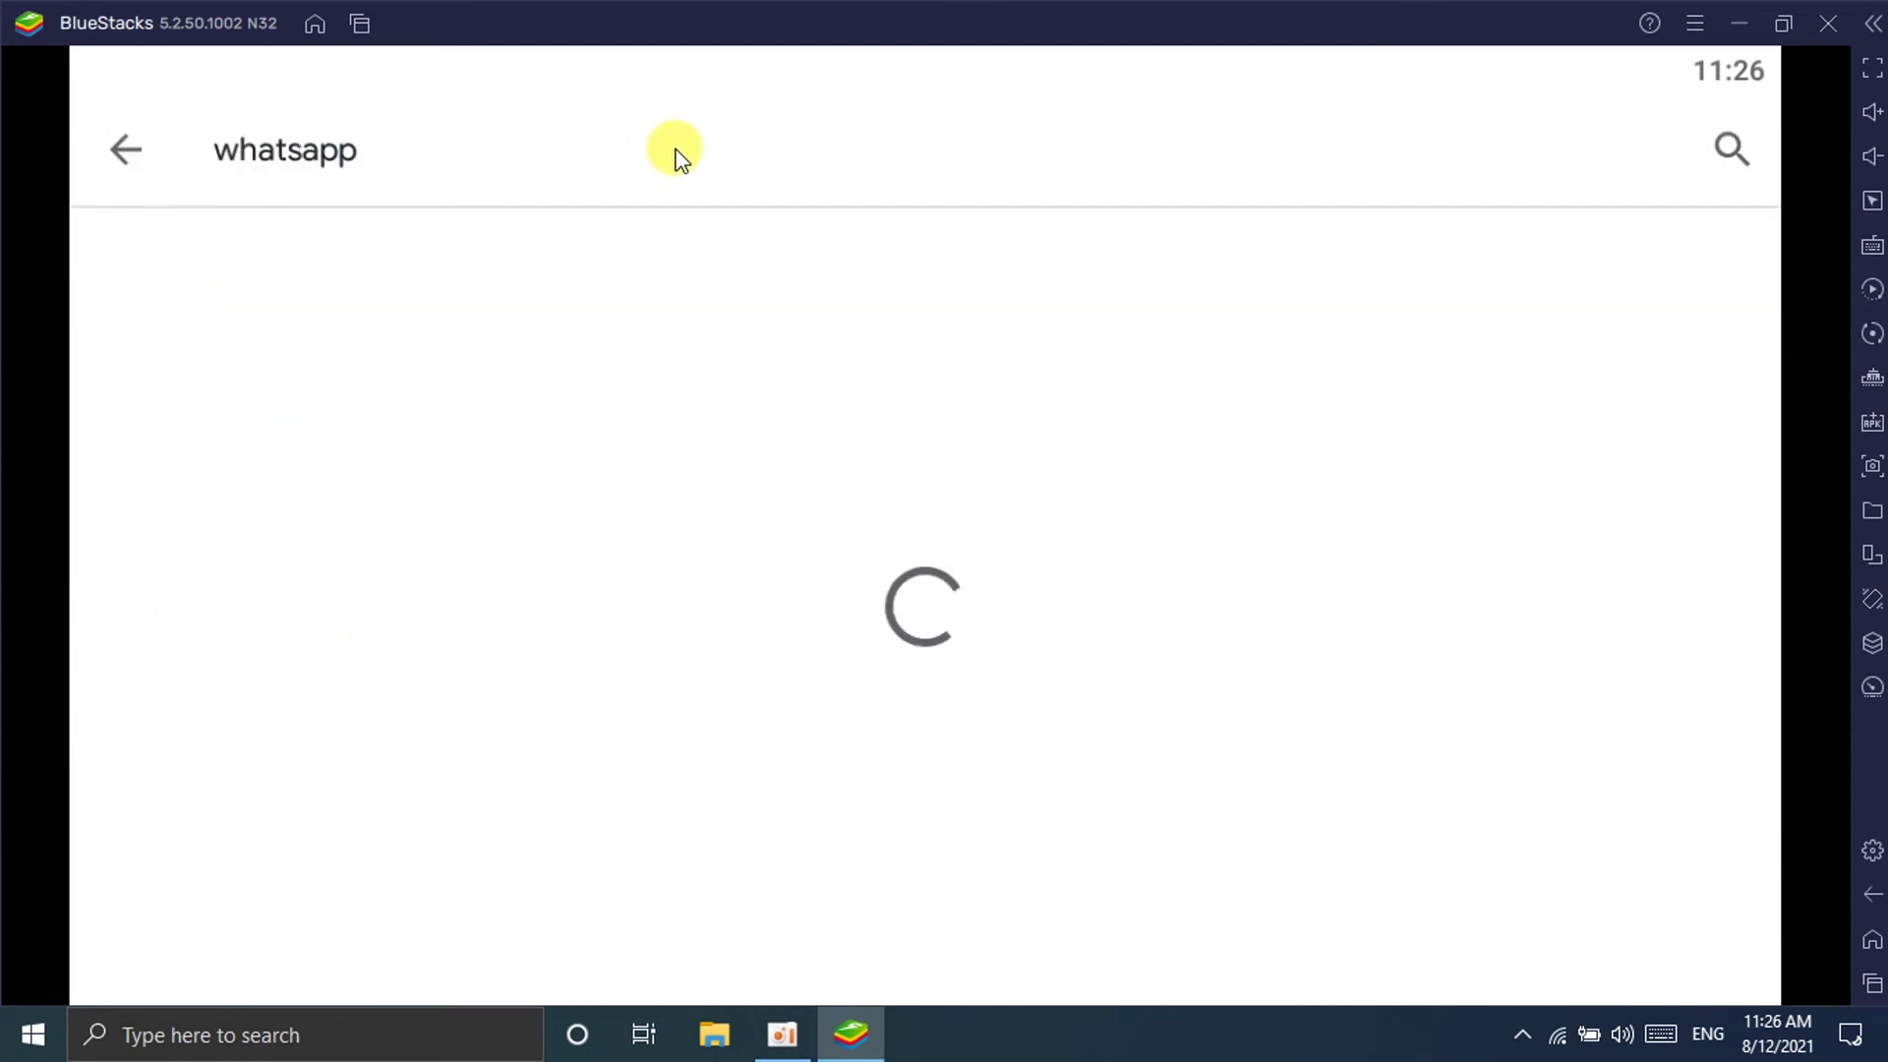
pyautogui.scroll(-3, 492, 457)
pyautogui.click(573, 414)
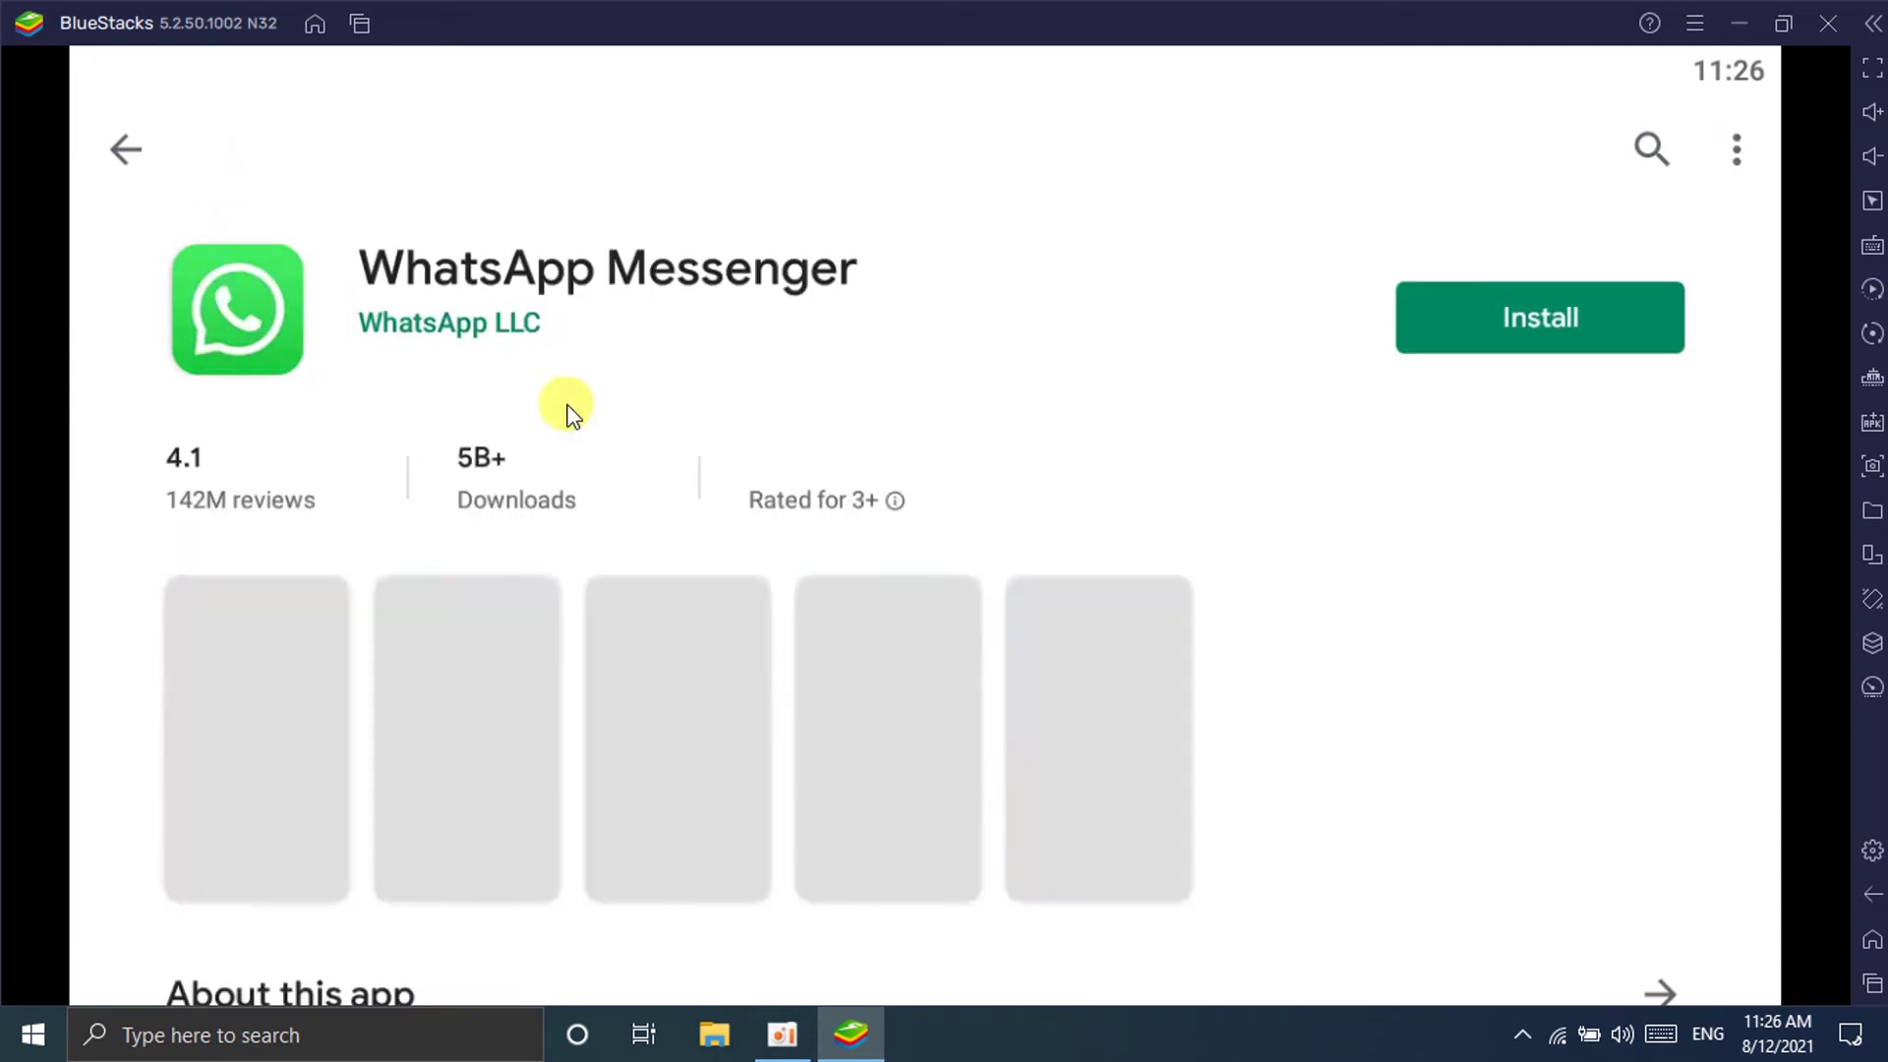
pyautogui.click(1542, 307)
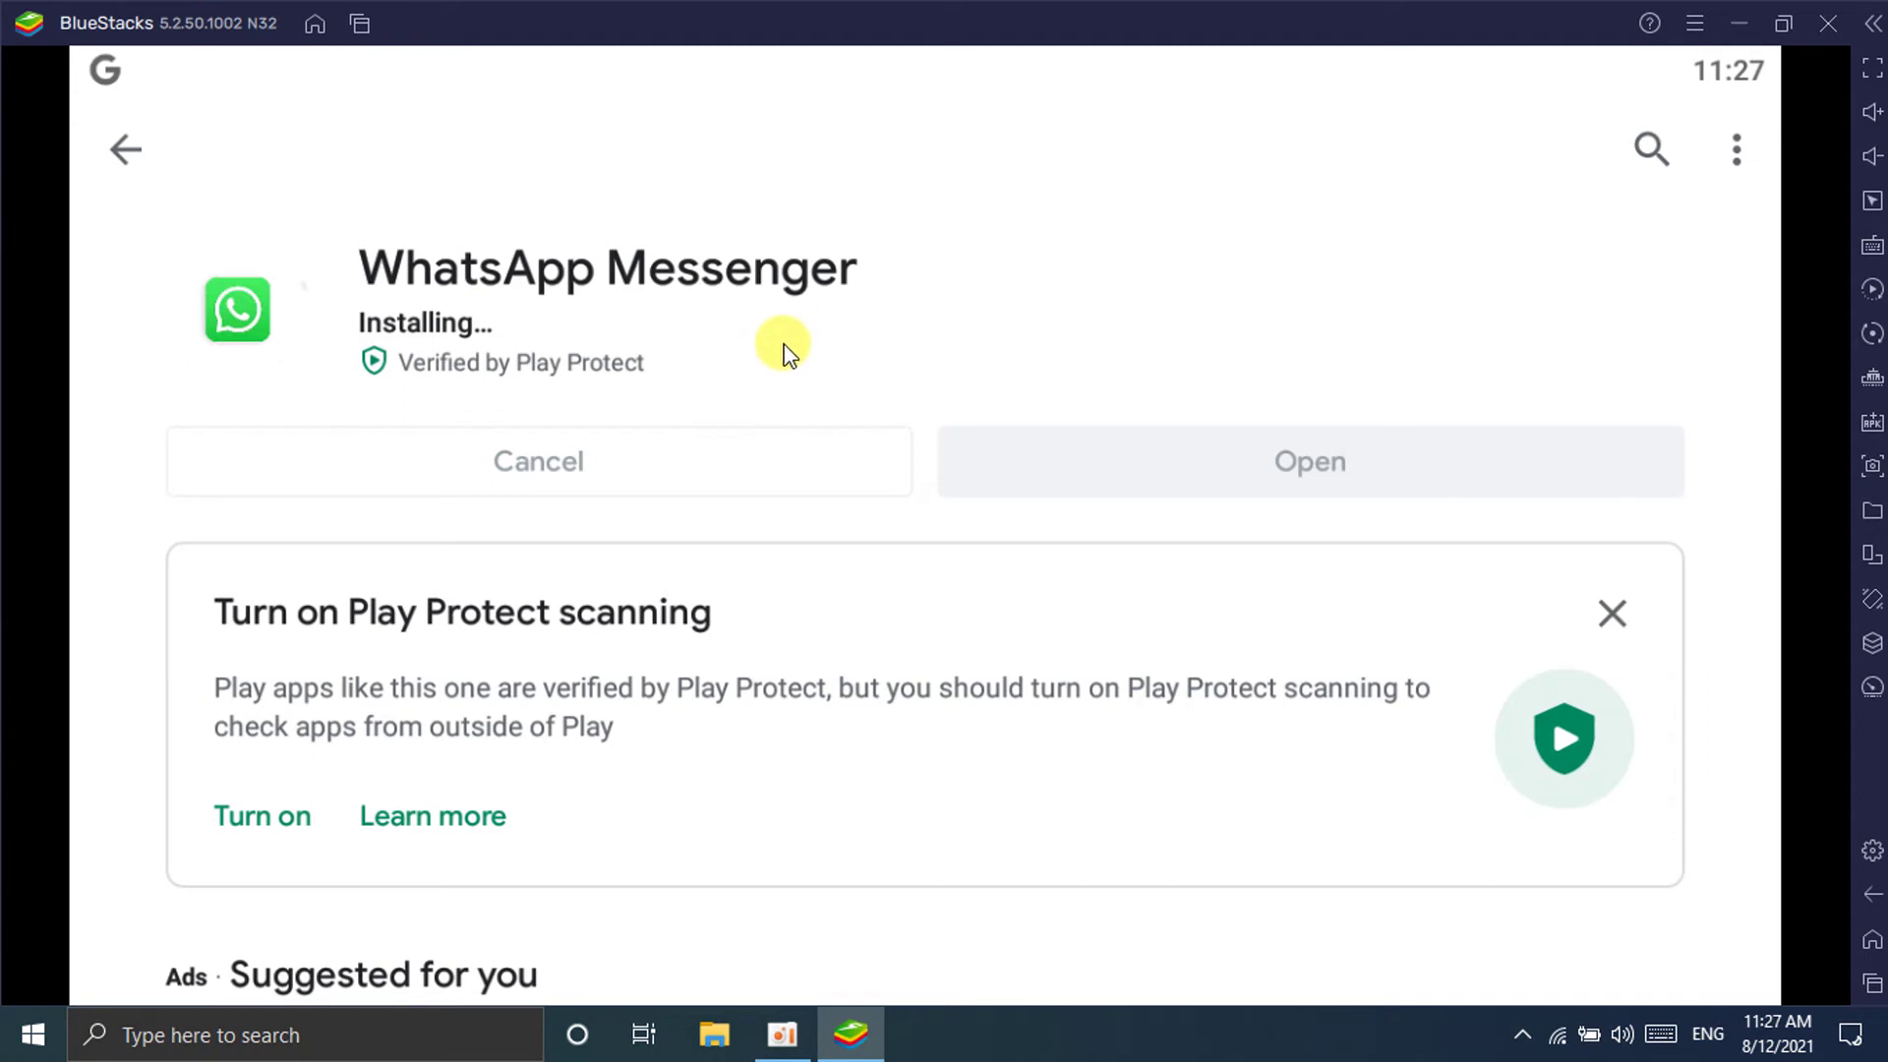
pyautogui.click(1653, 149)
# Search the Play Store for 'youtube' and install YouTube.
pyautogui.write('youtube')
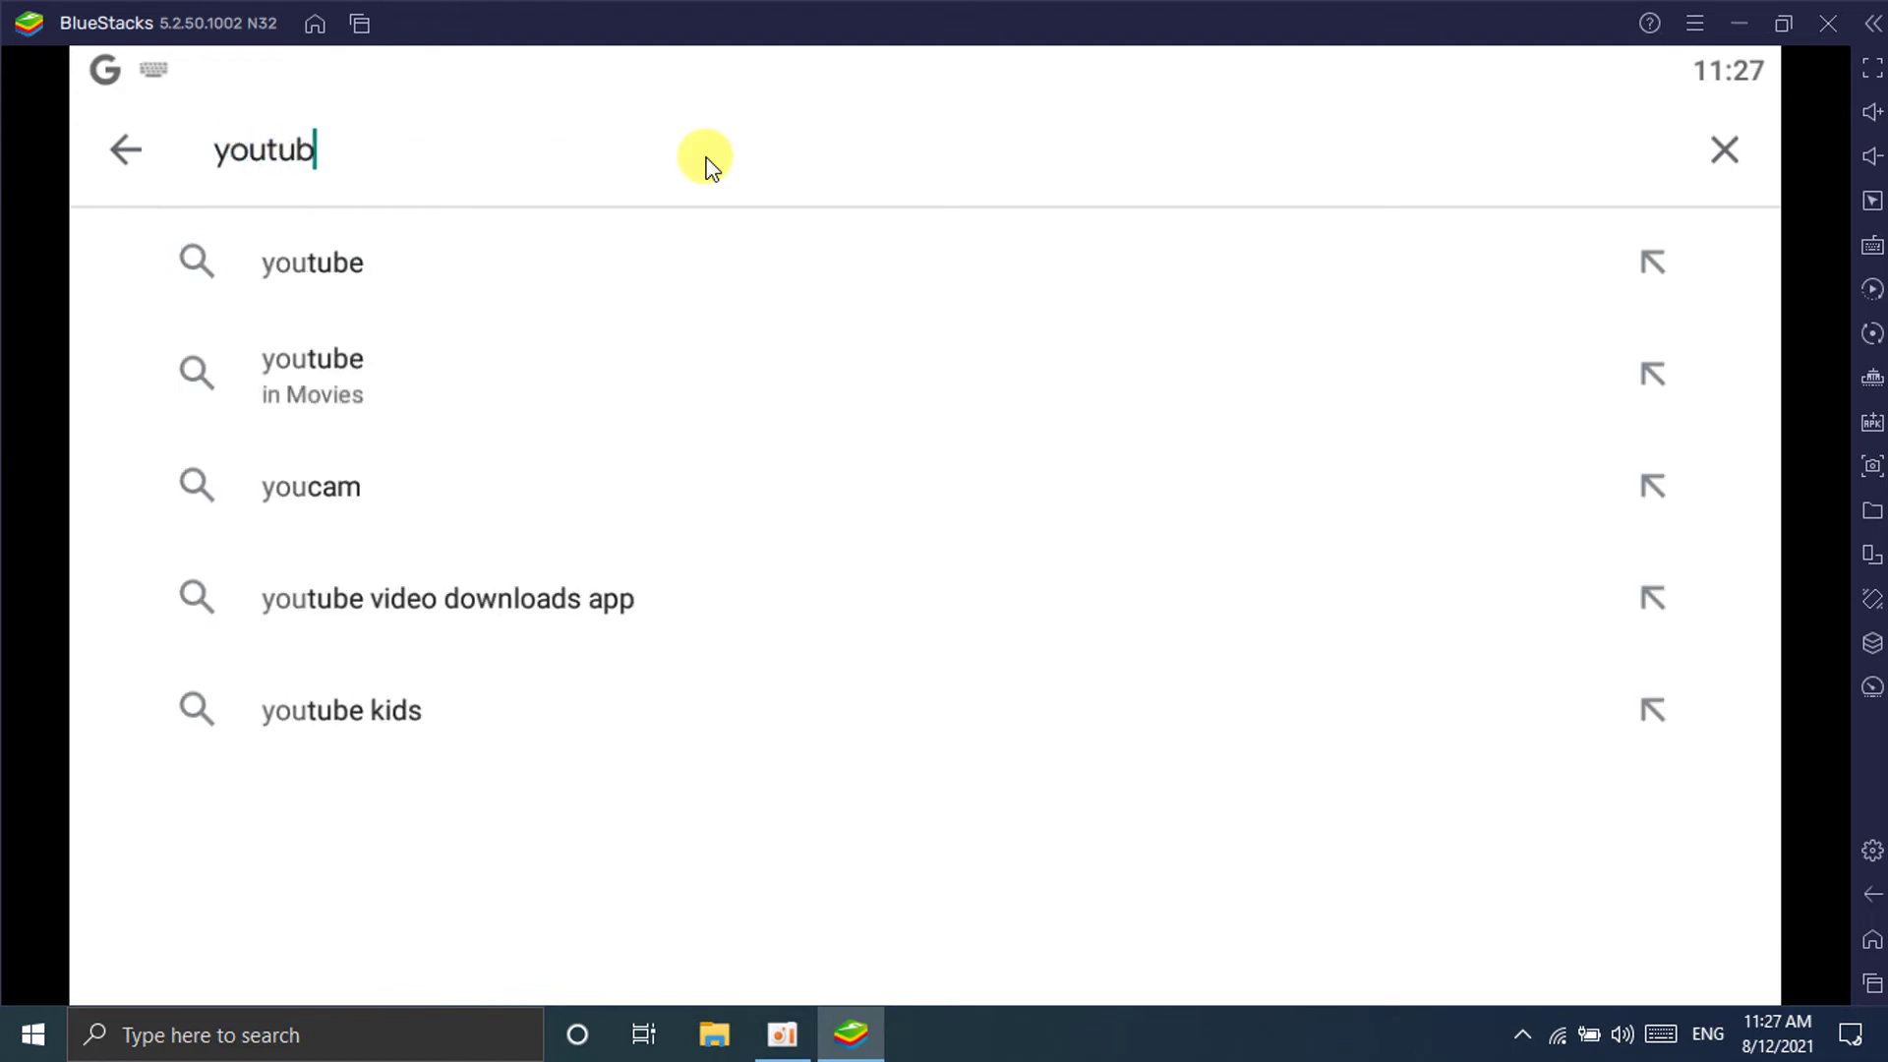
pyautogui.press('Return')
pyautogui.click(1625, 285)
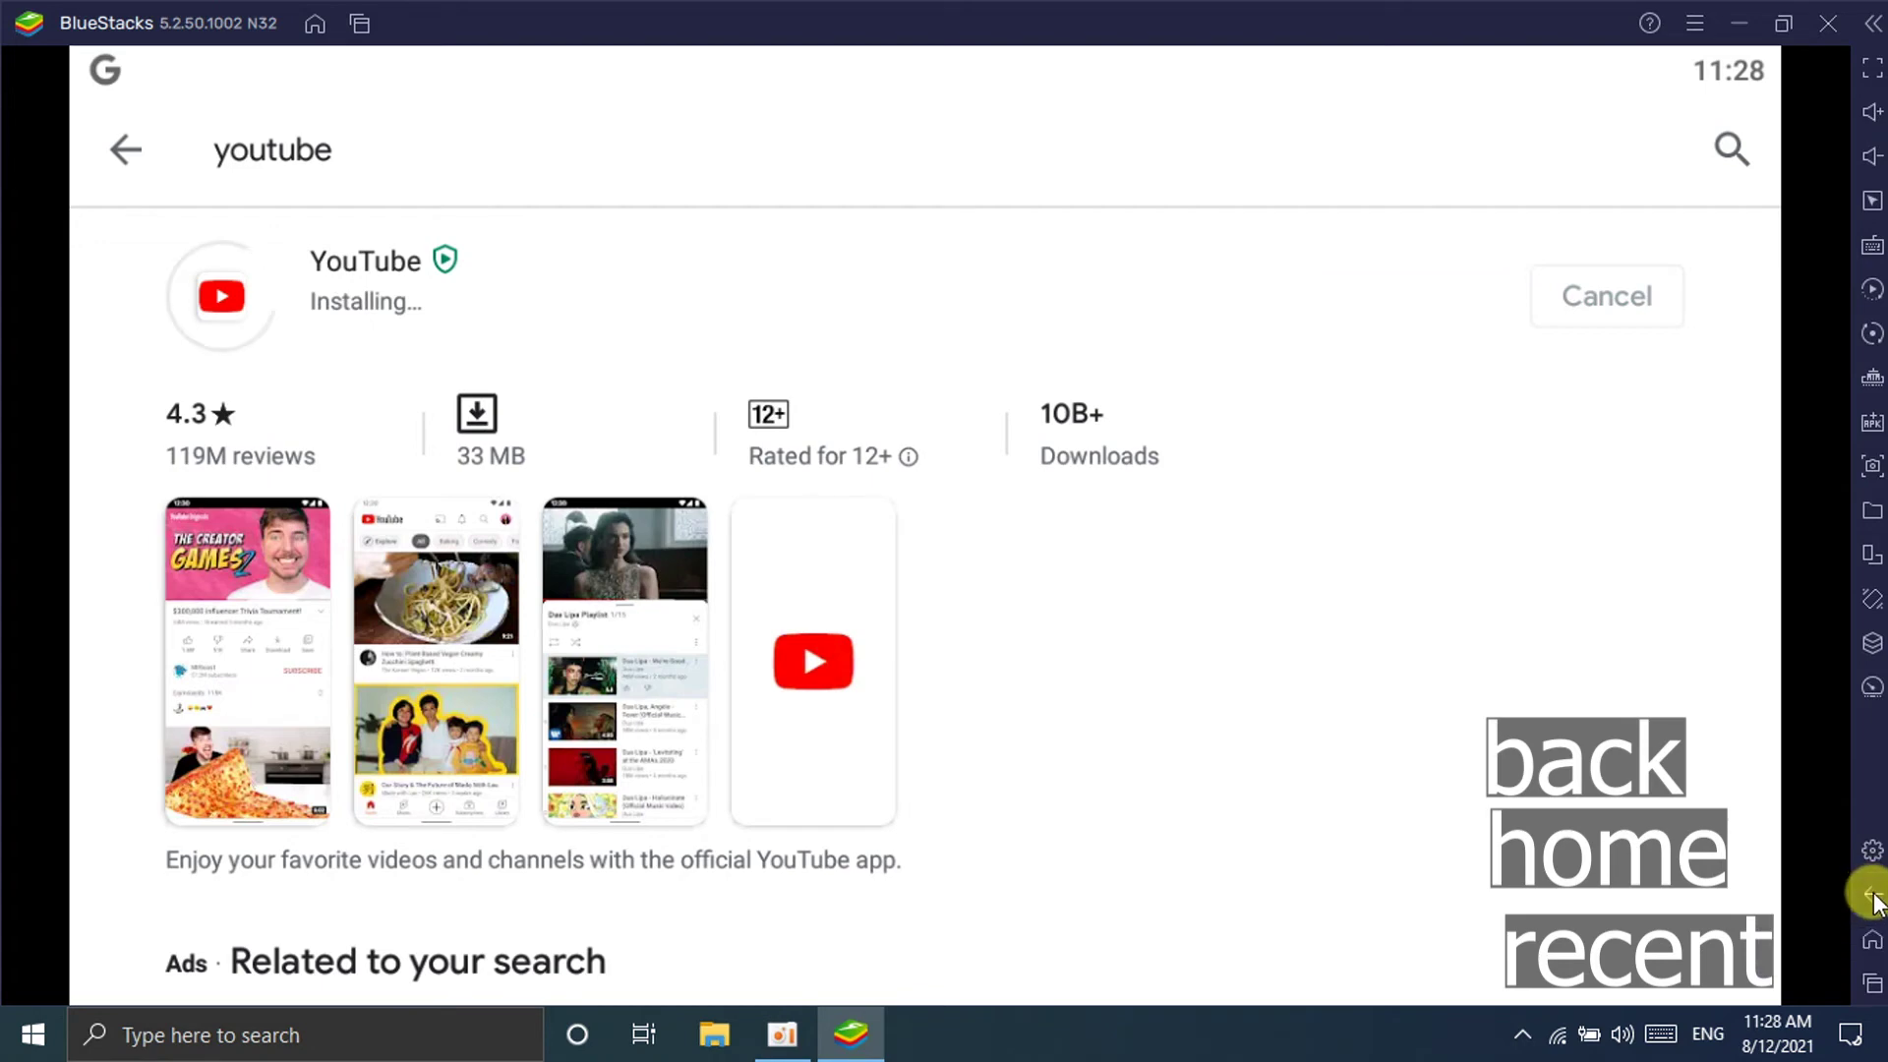
# Back out of the Play Store to the home screen and swipe it away in recent apps.
pyautogui.click(1869, 897)
pyautogui.click(1872, 898)
pyautogui.click(1873, 895)
pyautogui.click(1875, 942)
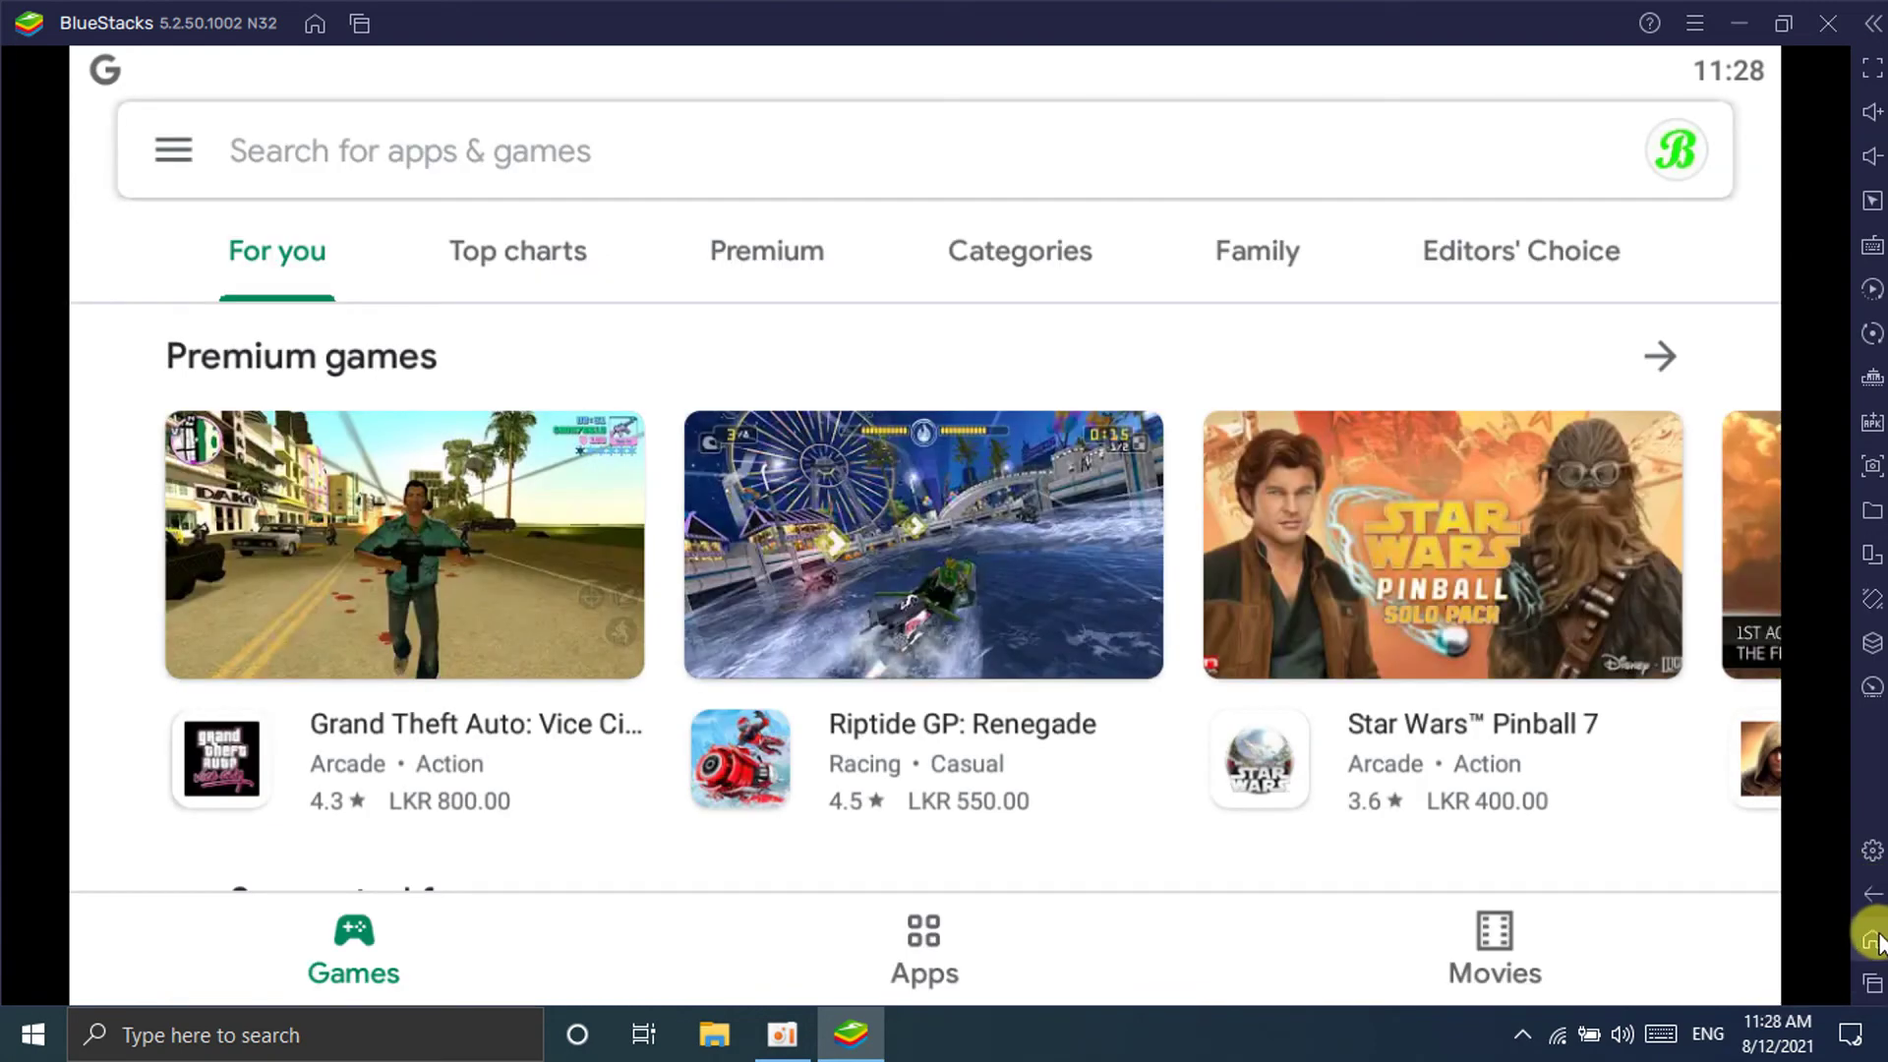
pyautogui.click(1874, 940)
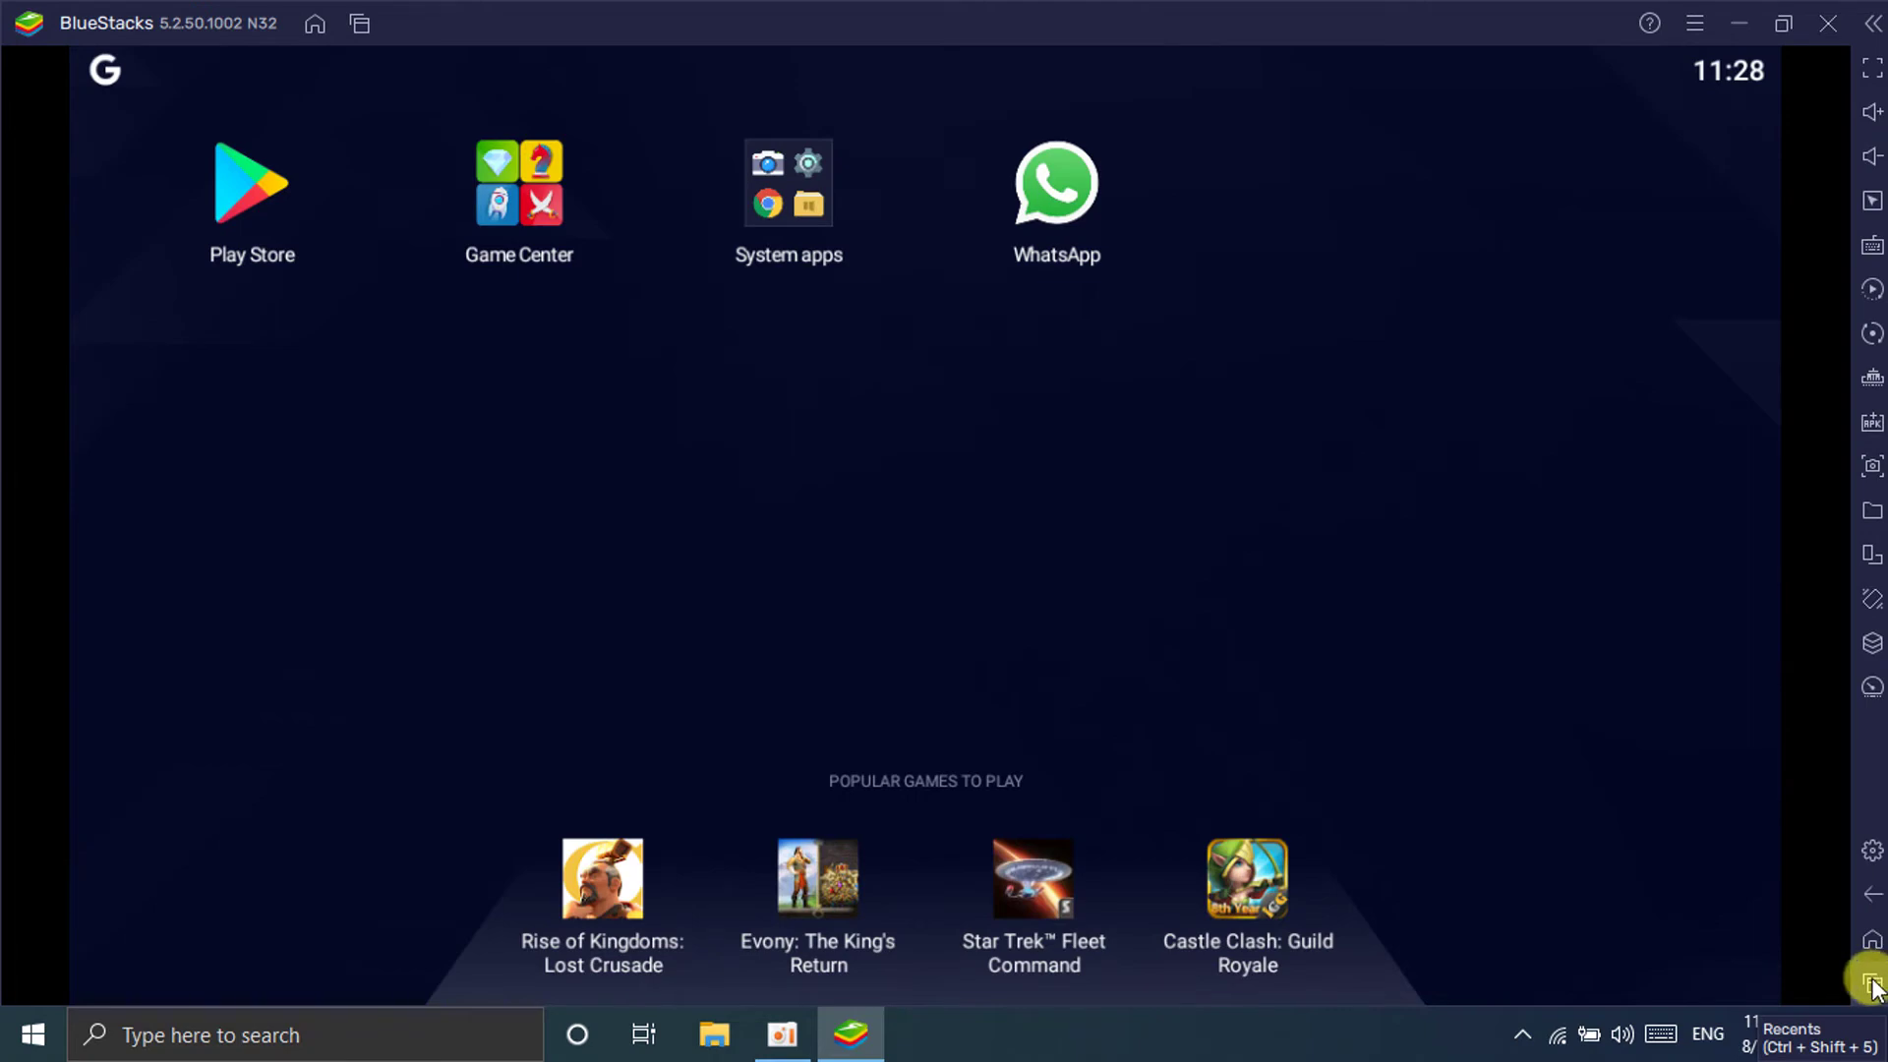
pyautogui.click(1874, 983)
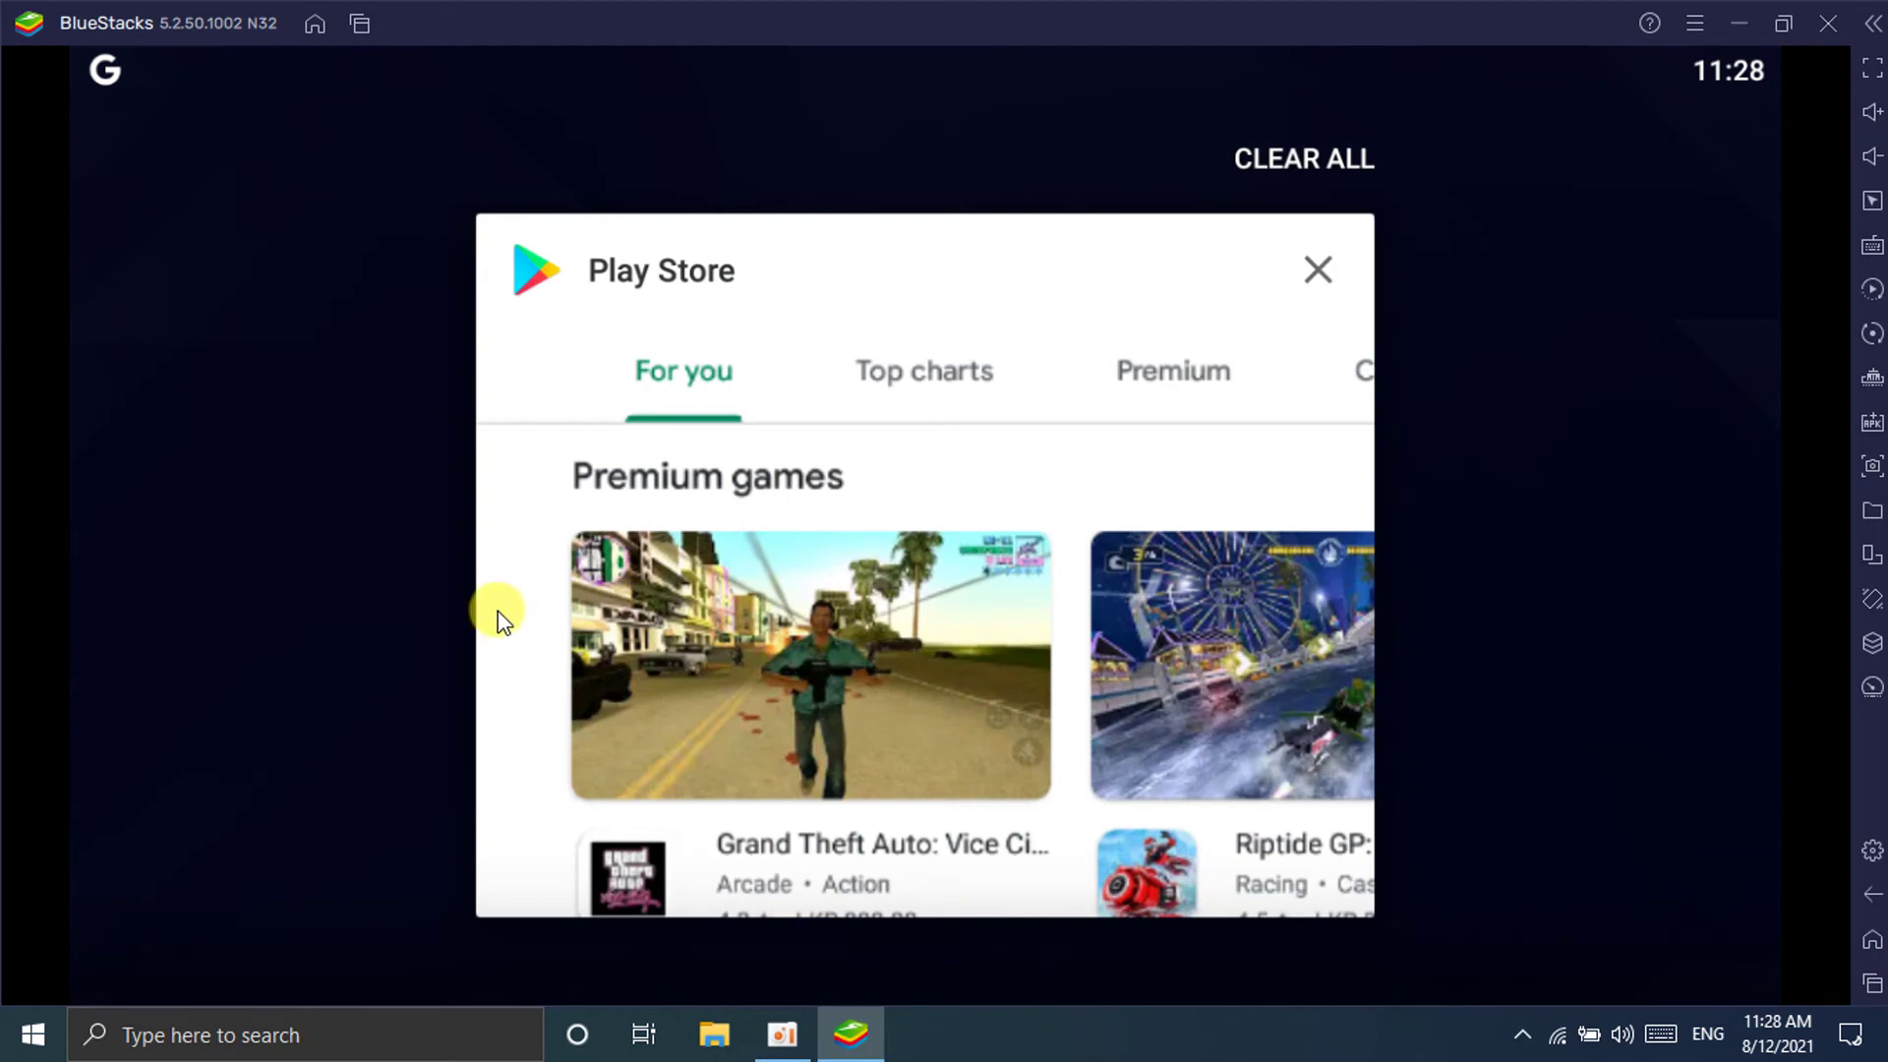
pyautogui.moveTo(502, 620); pyautogui.dragTo(1754, 636)
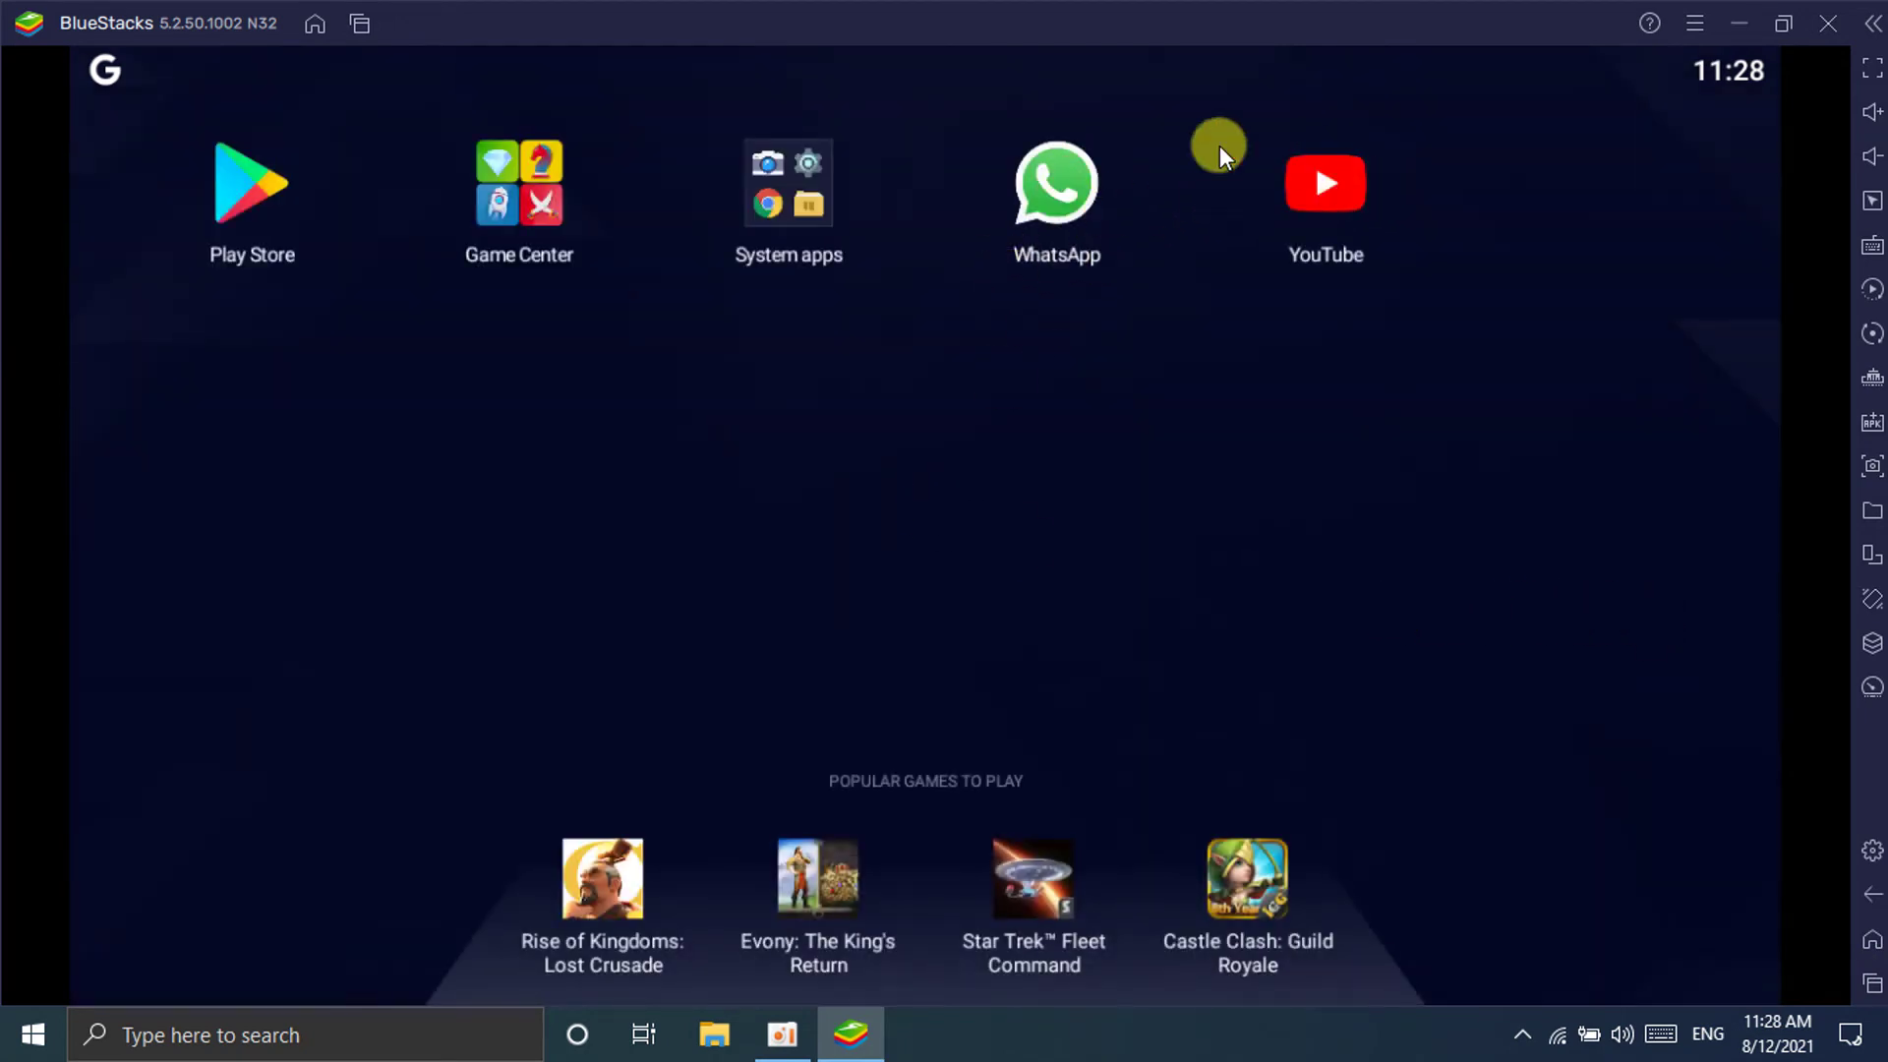
# Launch WhatsApp, postpone the graphics change without showing it again, and accept the terms.
pyautogui.click(1052, 196)
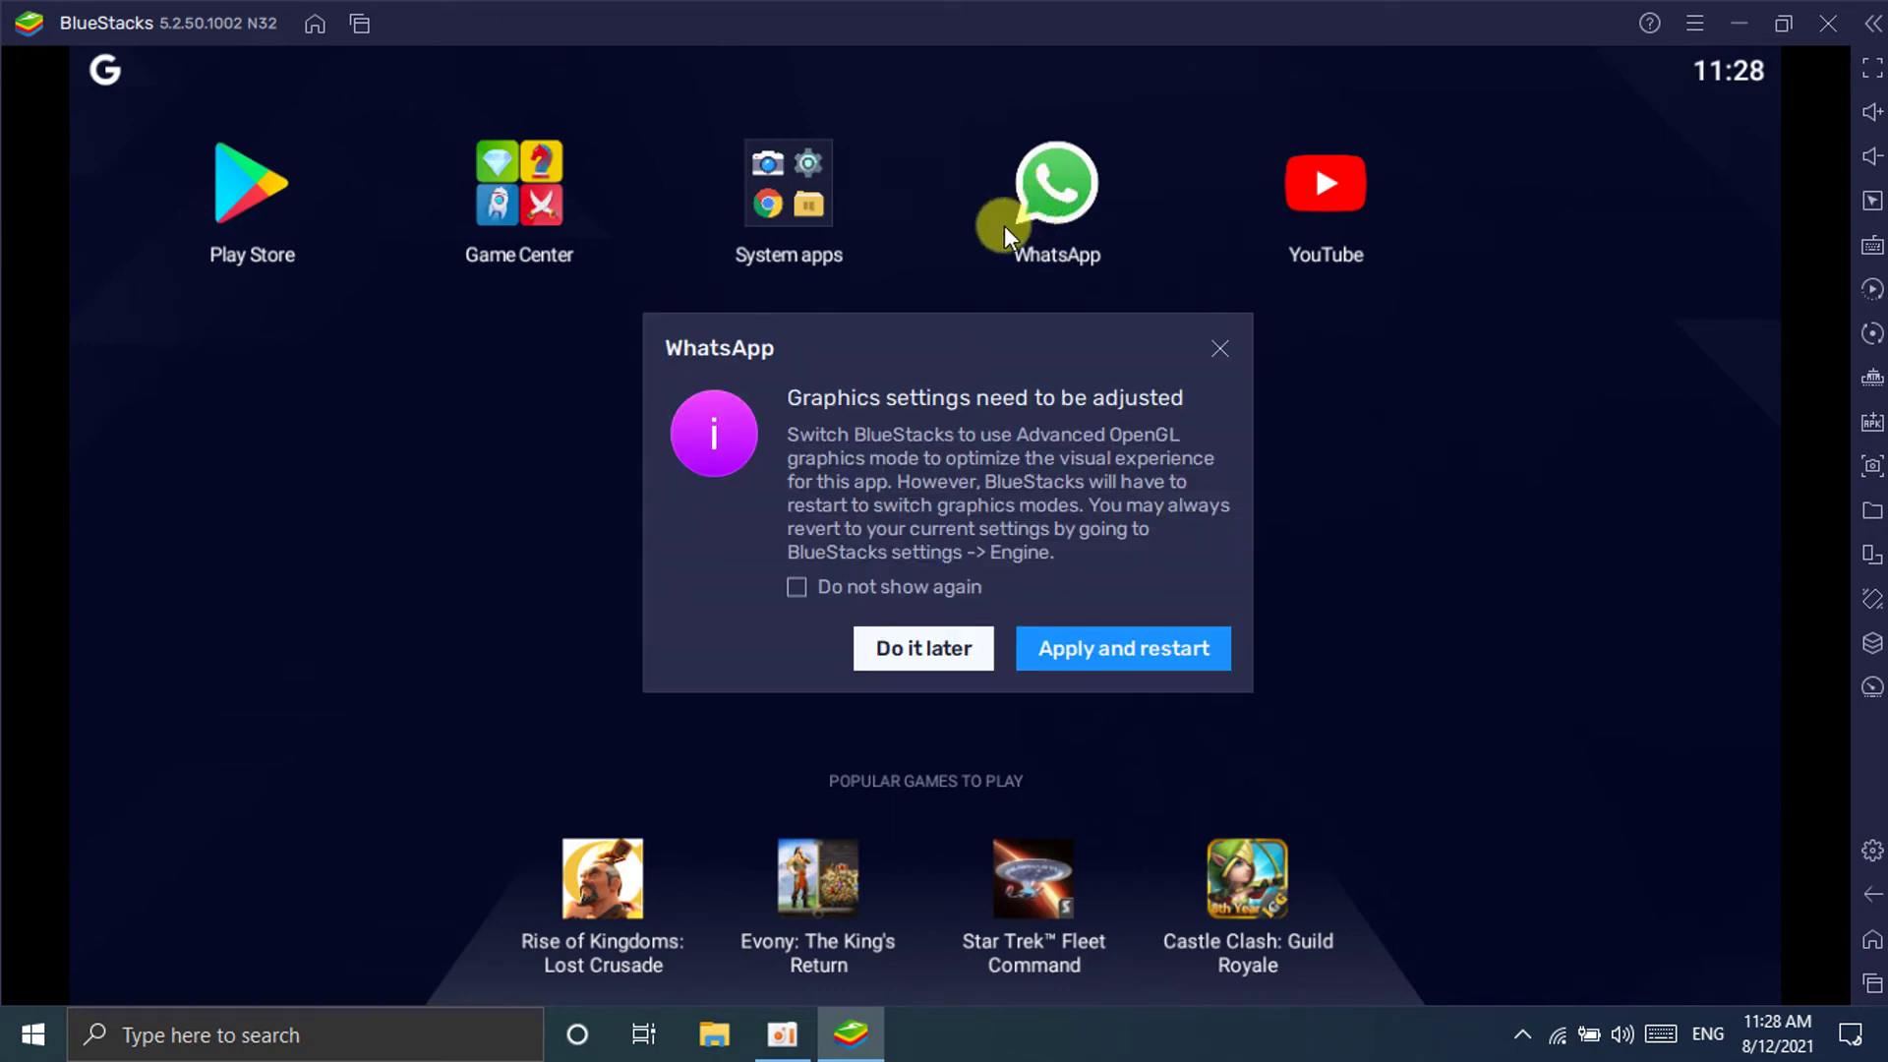
pyautogui.click(794, 588)
pyautogui.click(914, 649)
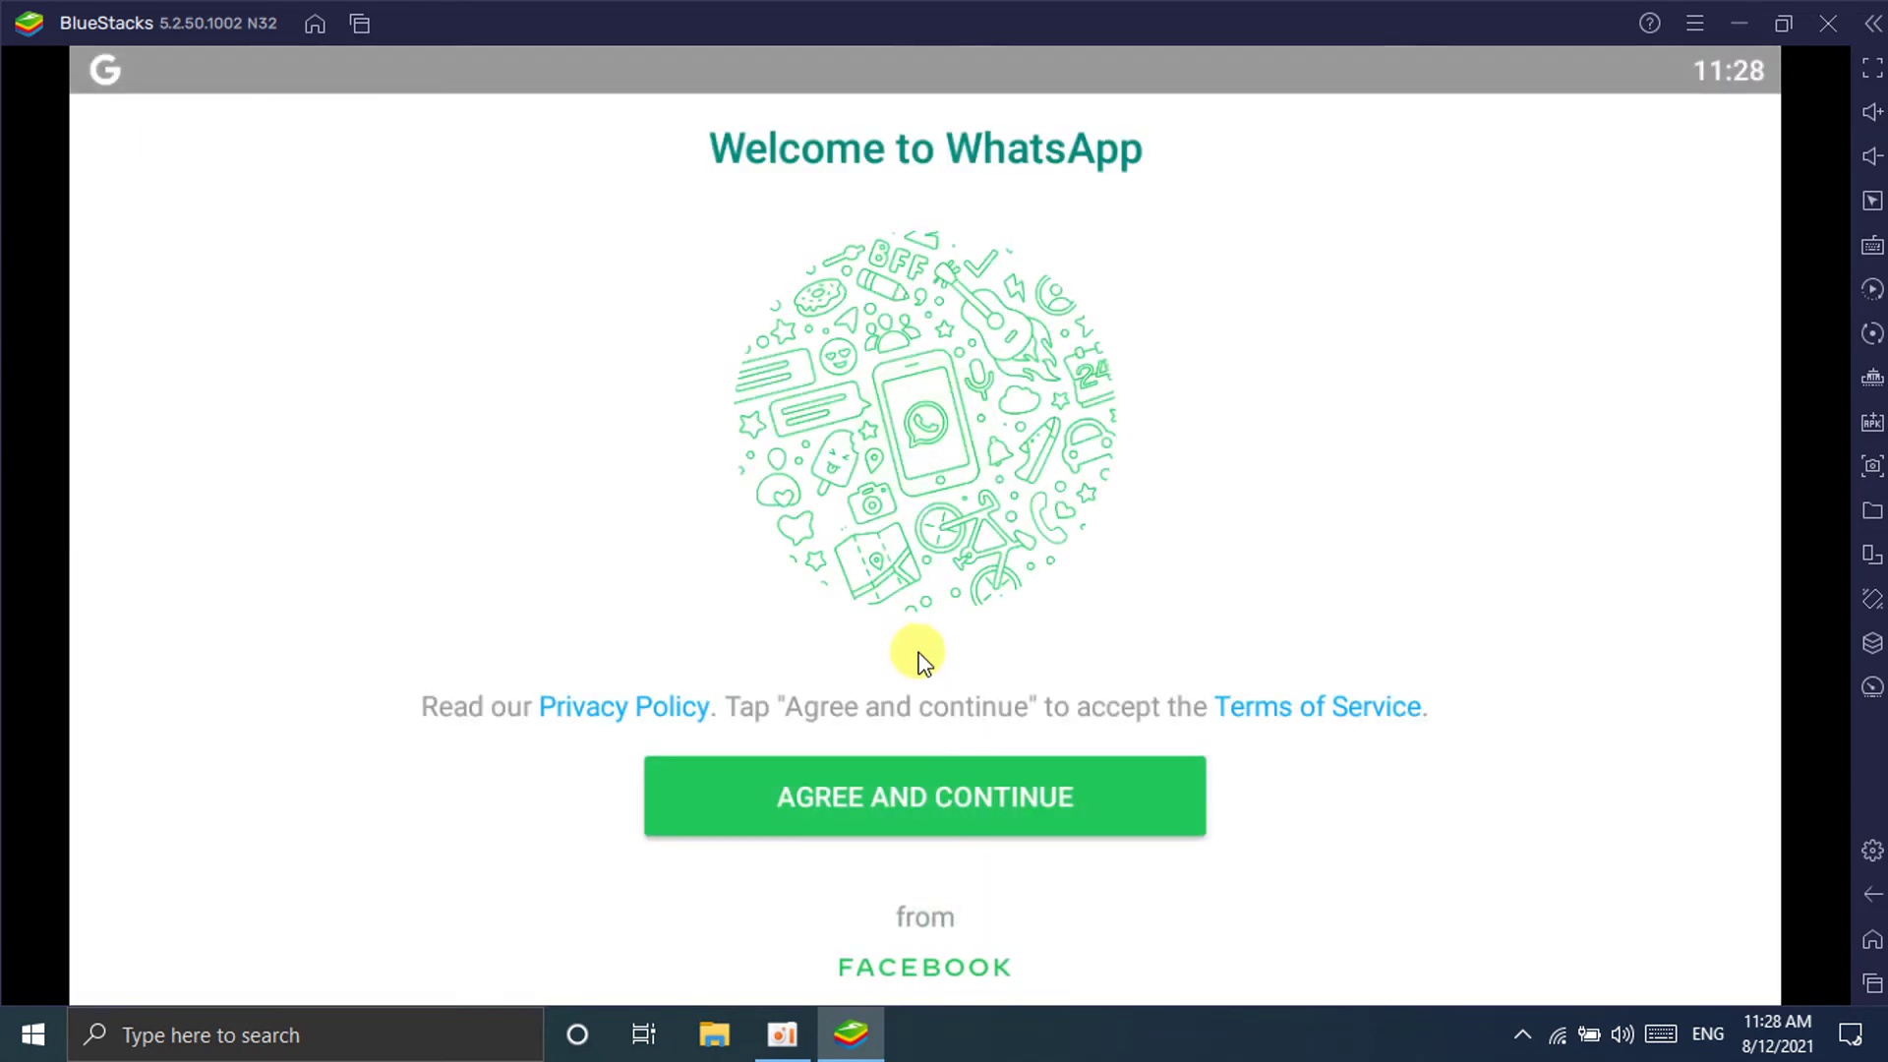
pyautogui.click(977, 795)
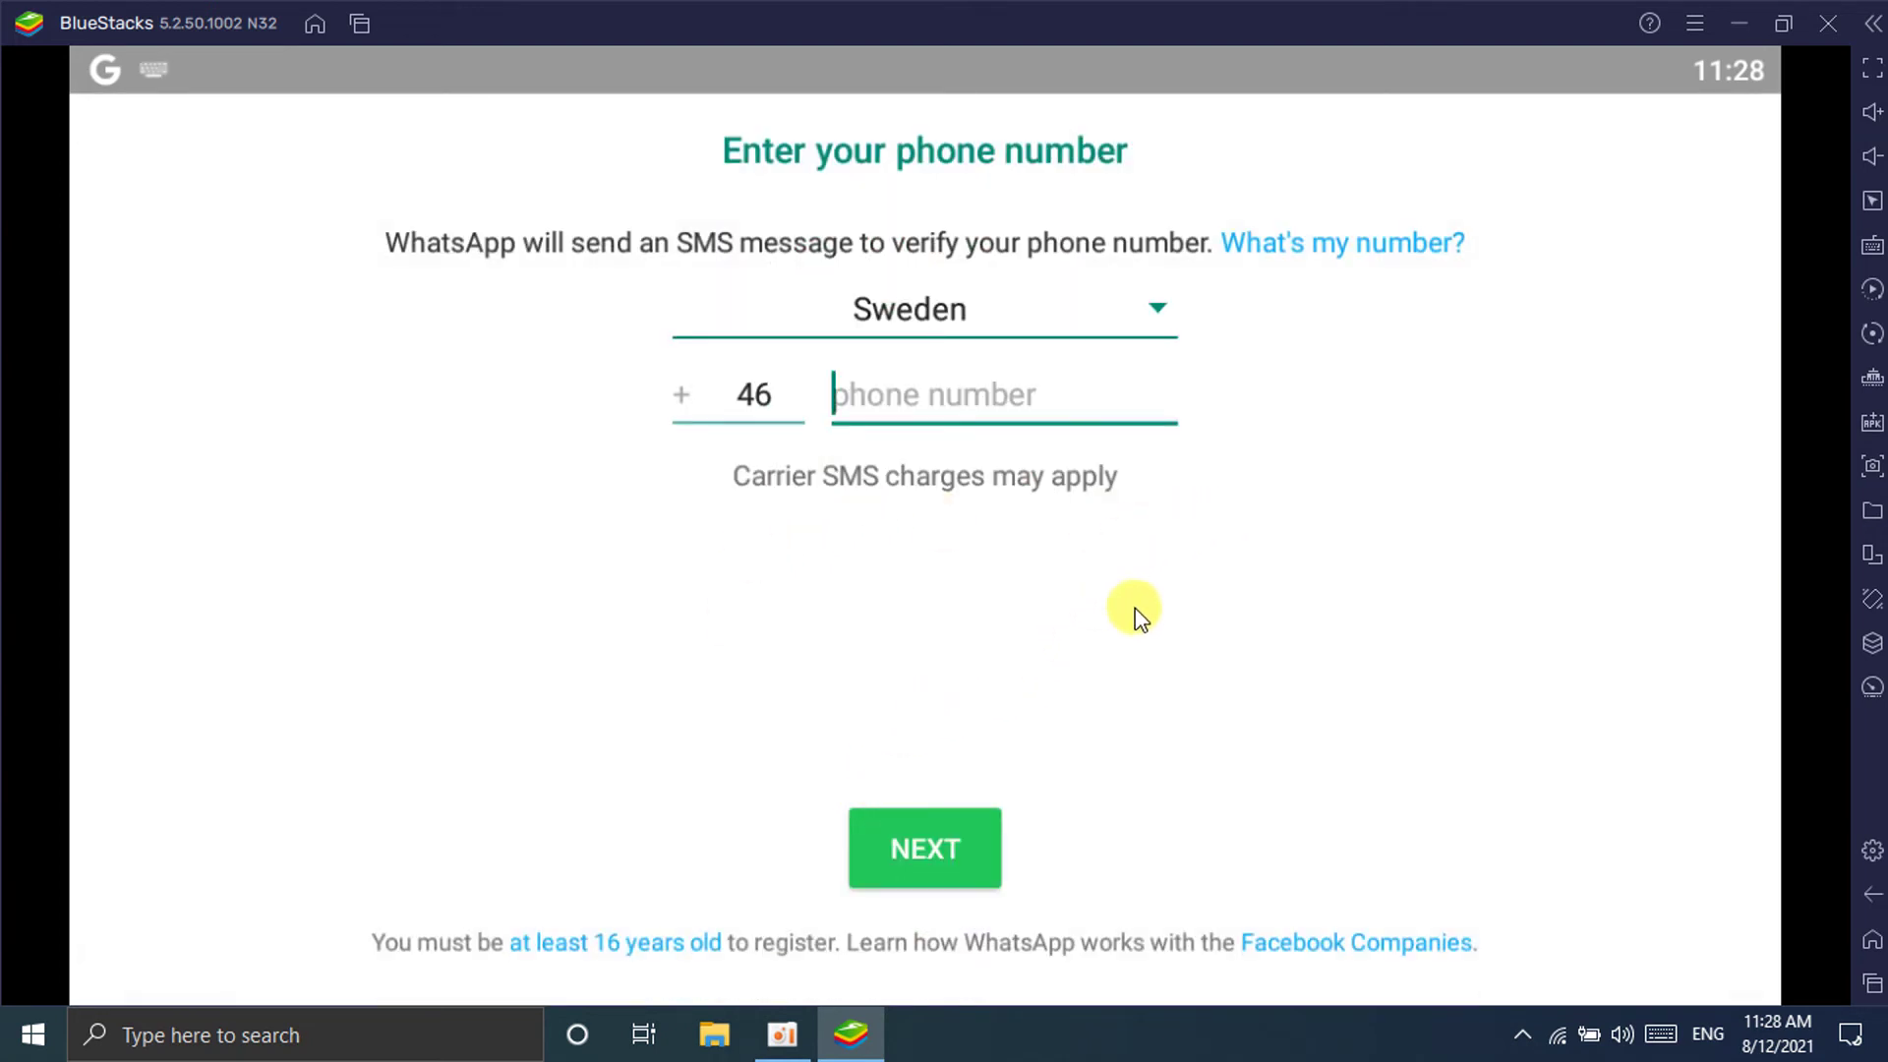
# Replace the phone-number country code with 94.
pyautogui.click(788, 399)
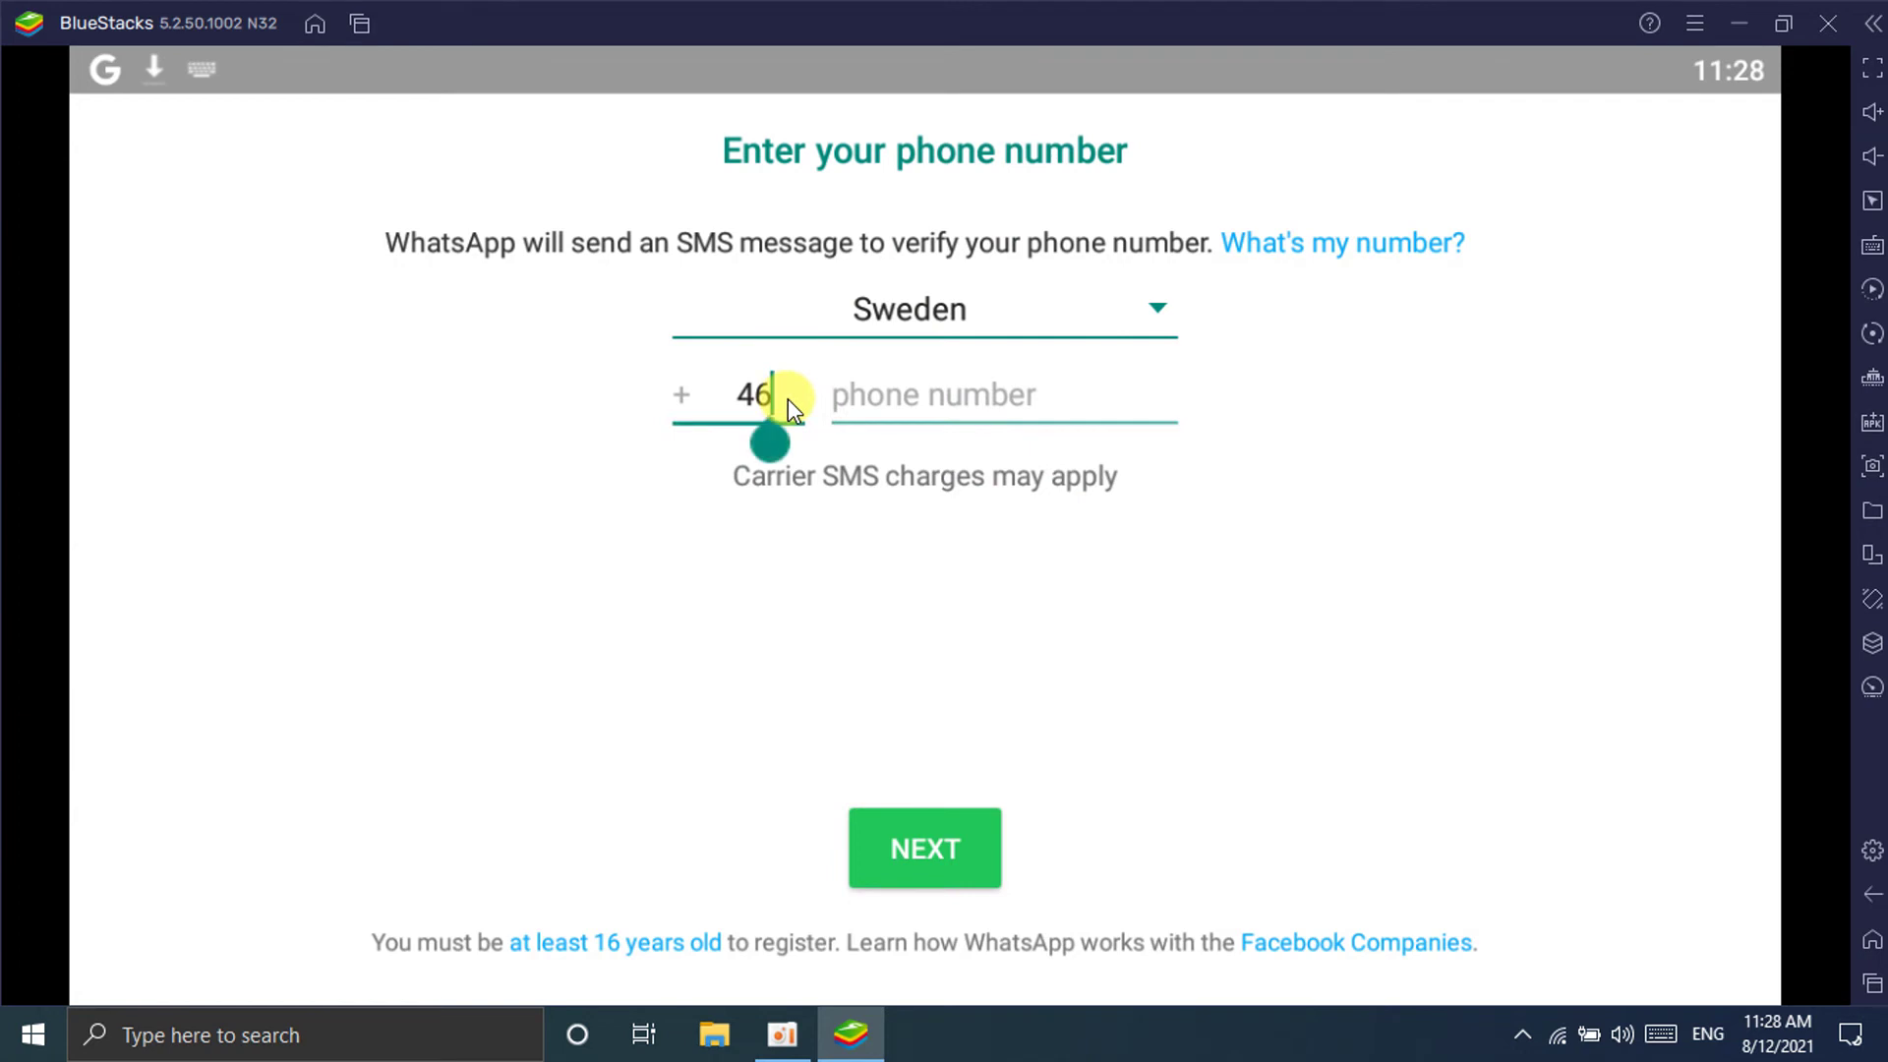
pyautogui.press('BackSpace')
pyautogui.press('BackSpace')
pyautogui.write('9')
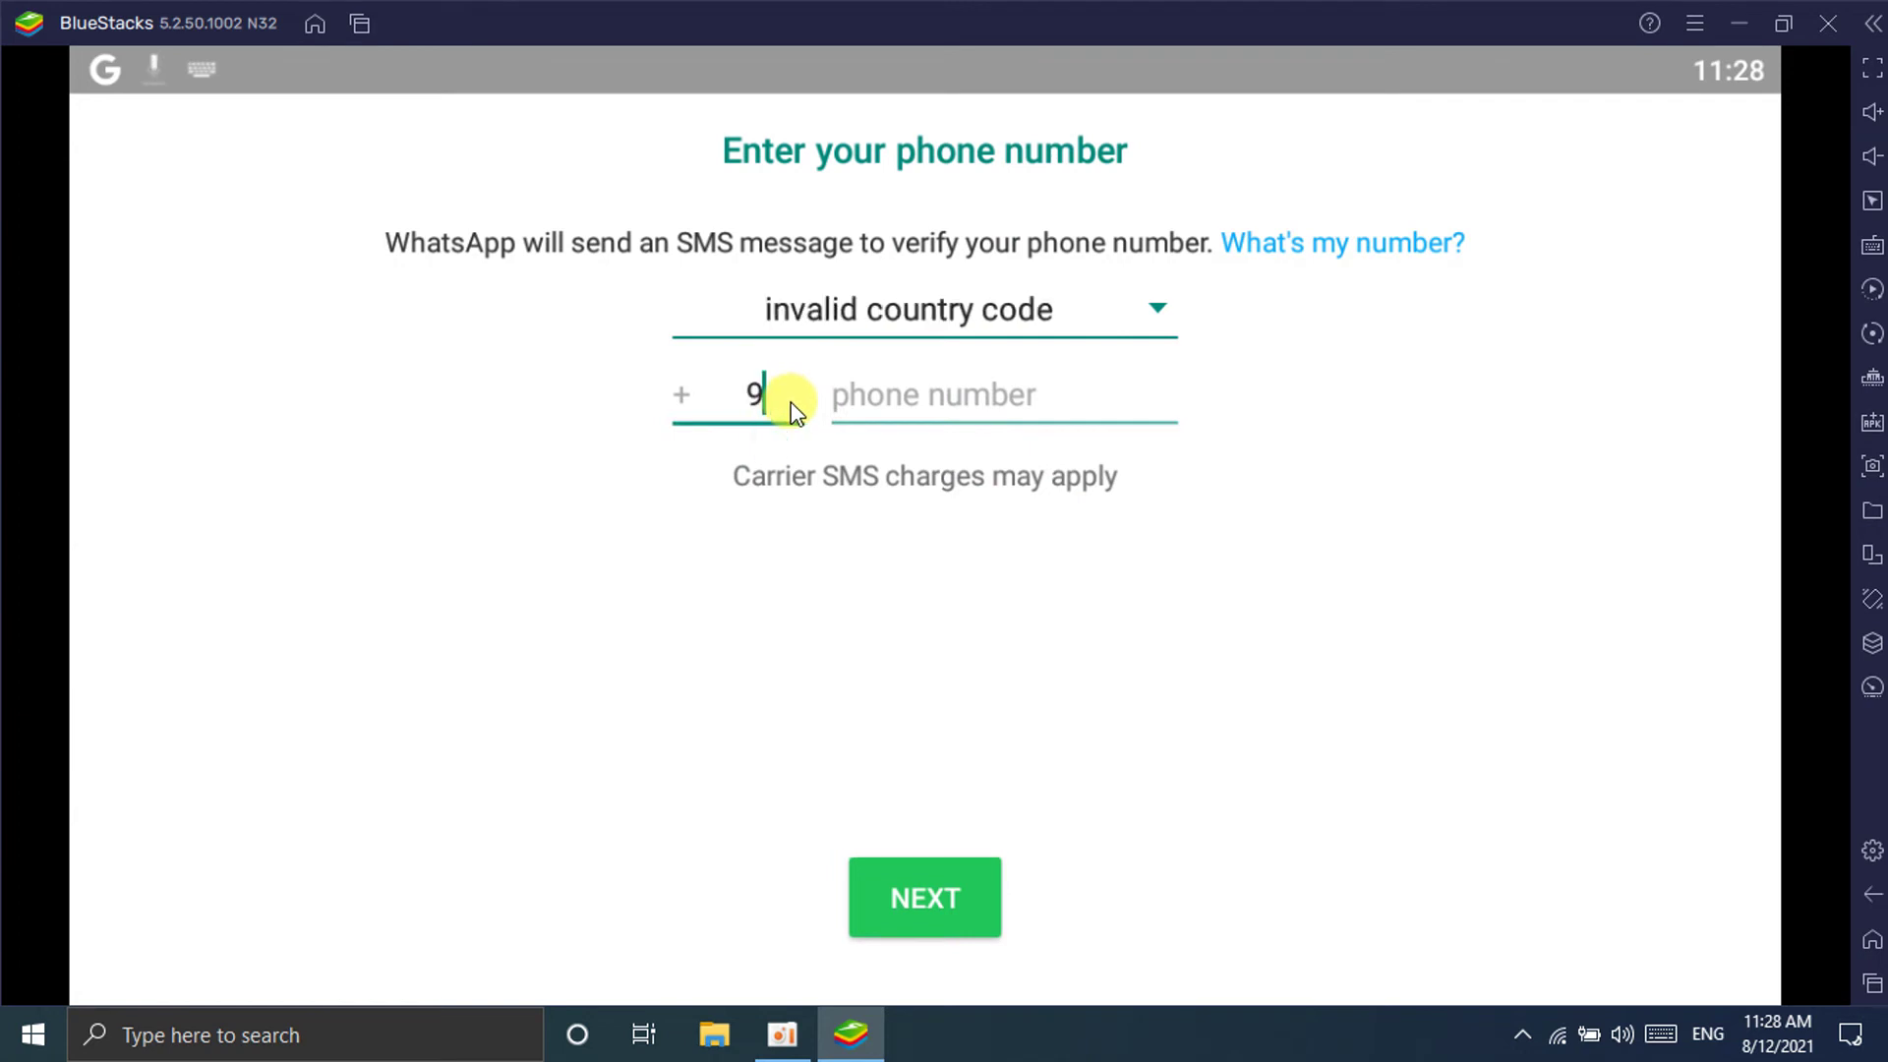
pyautogui.write('4')
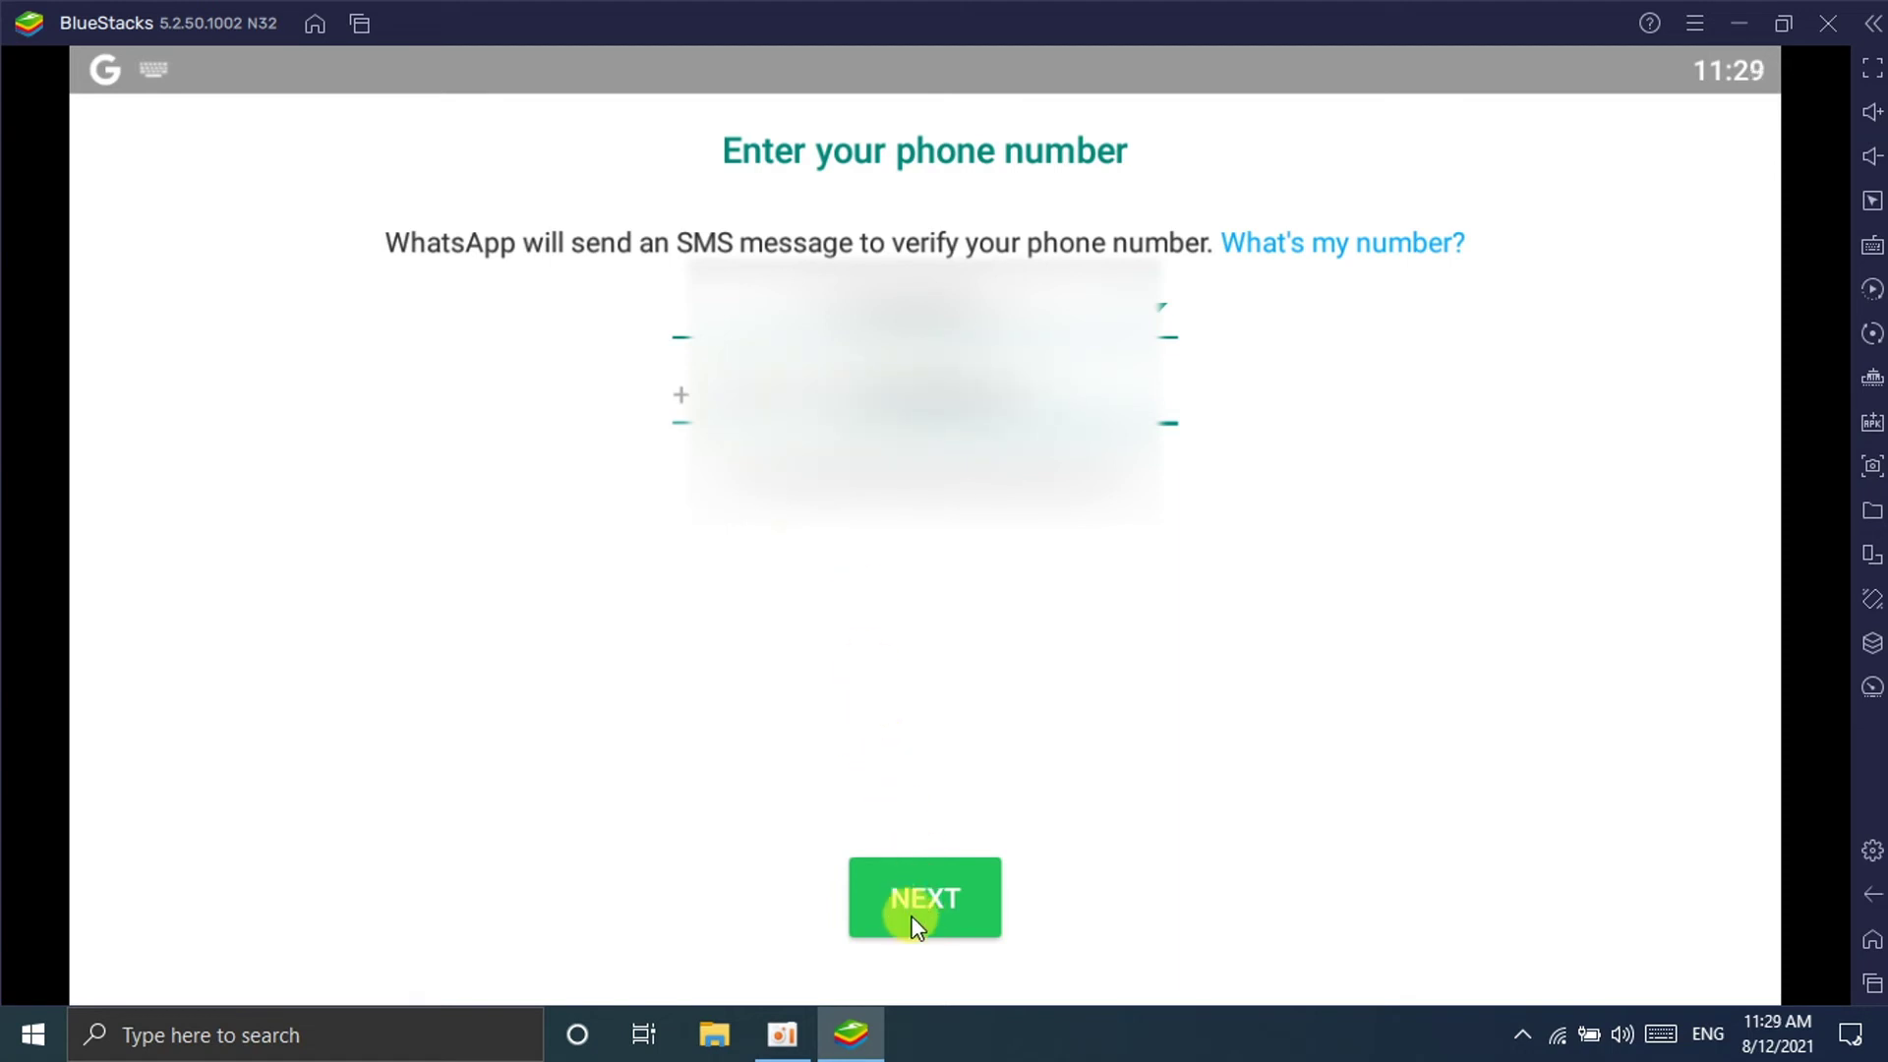
# Submit and confirm the phone number in WhatsApp, then start entering the SMS verification code.
pyautogui.click(928, 888)
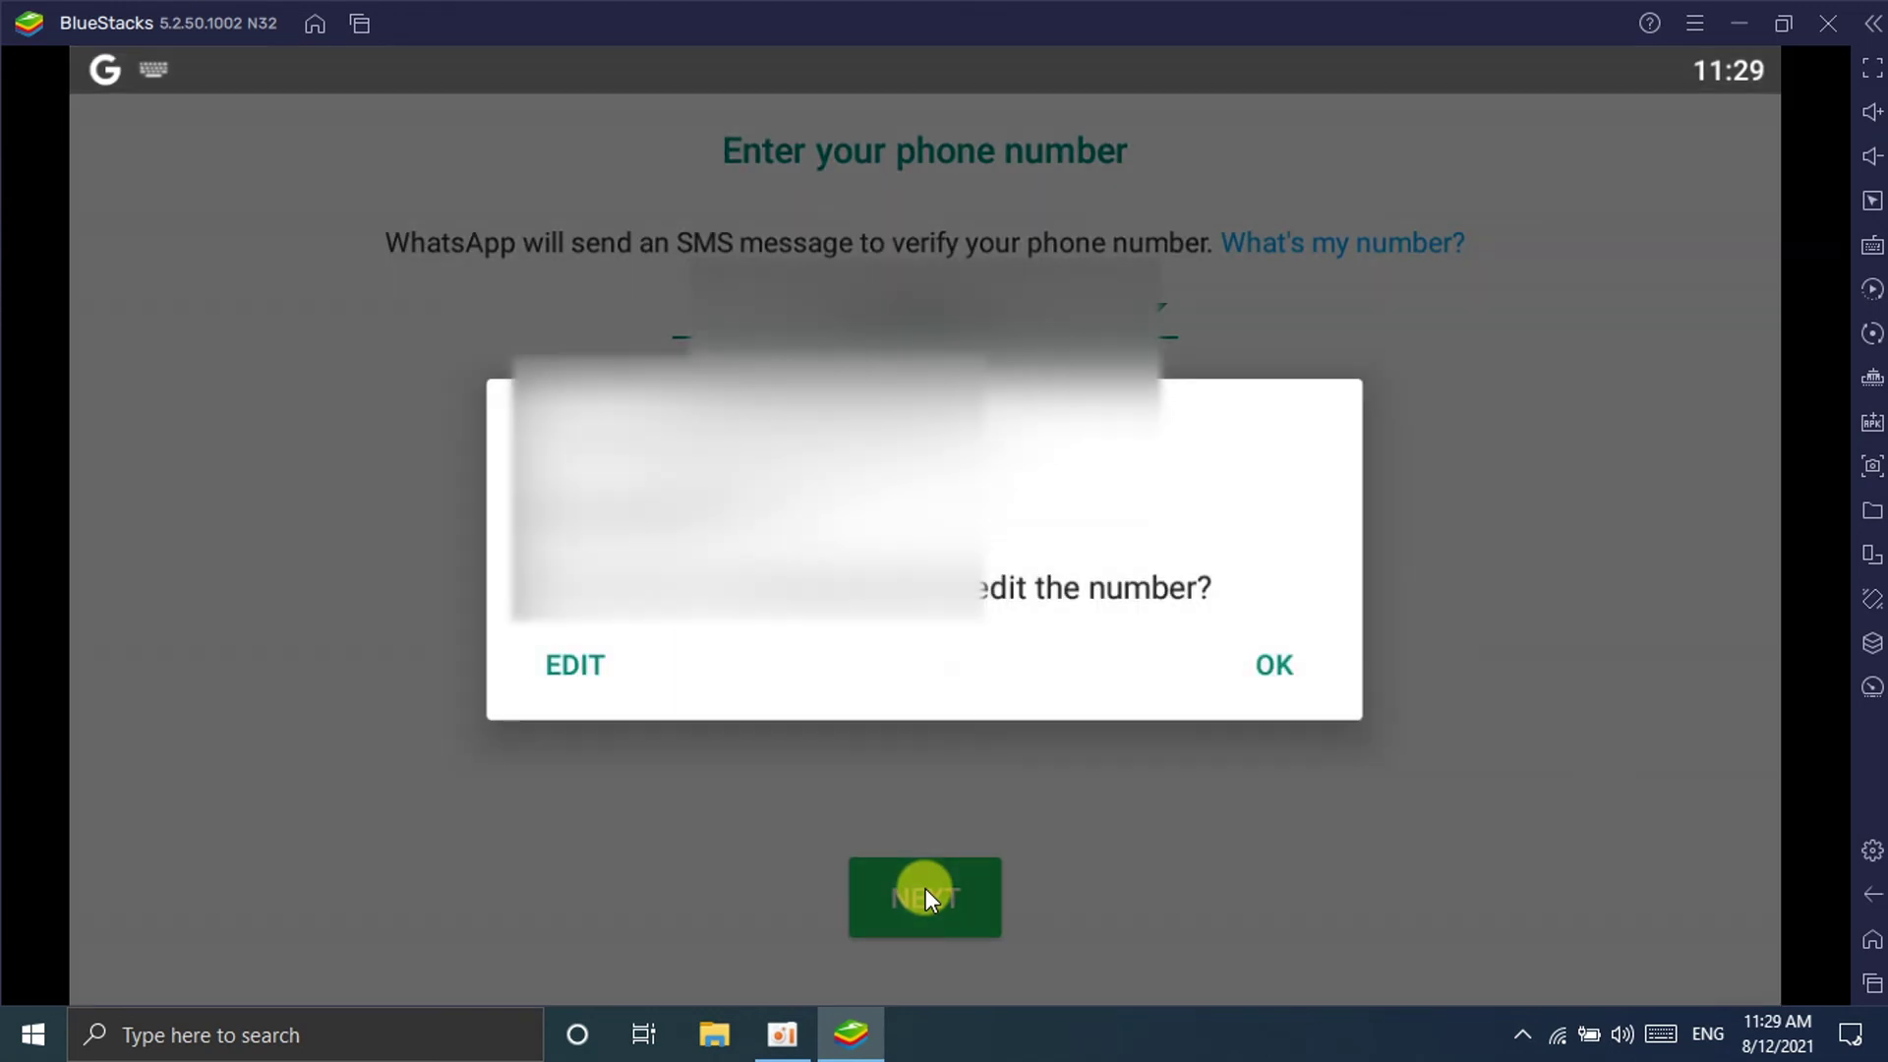
pyautogui.click(1276, 666)
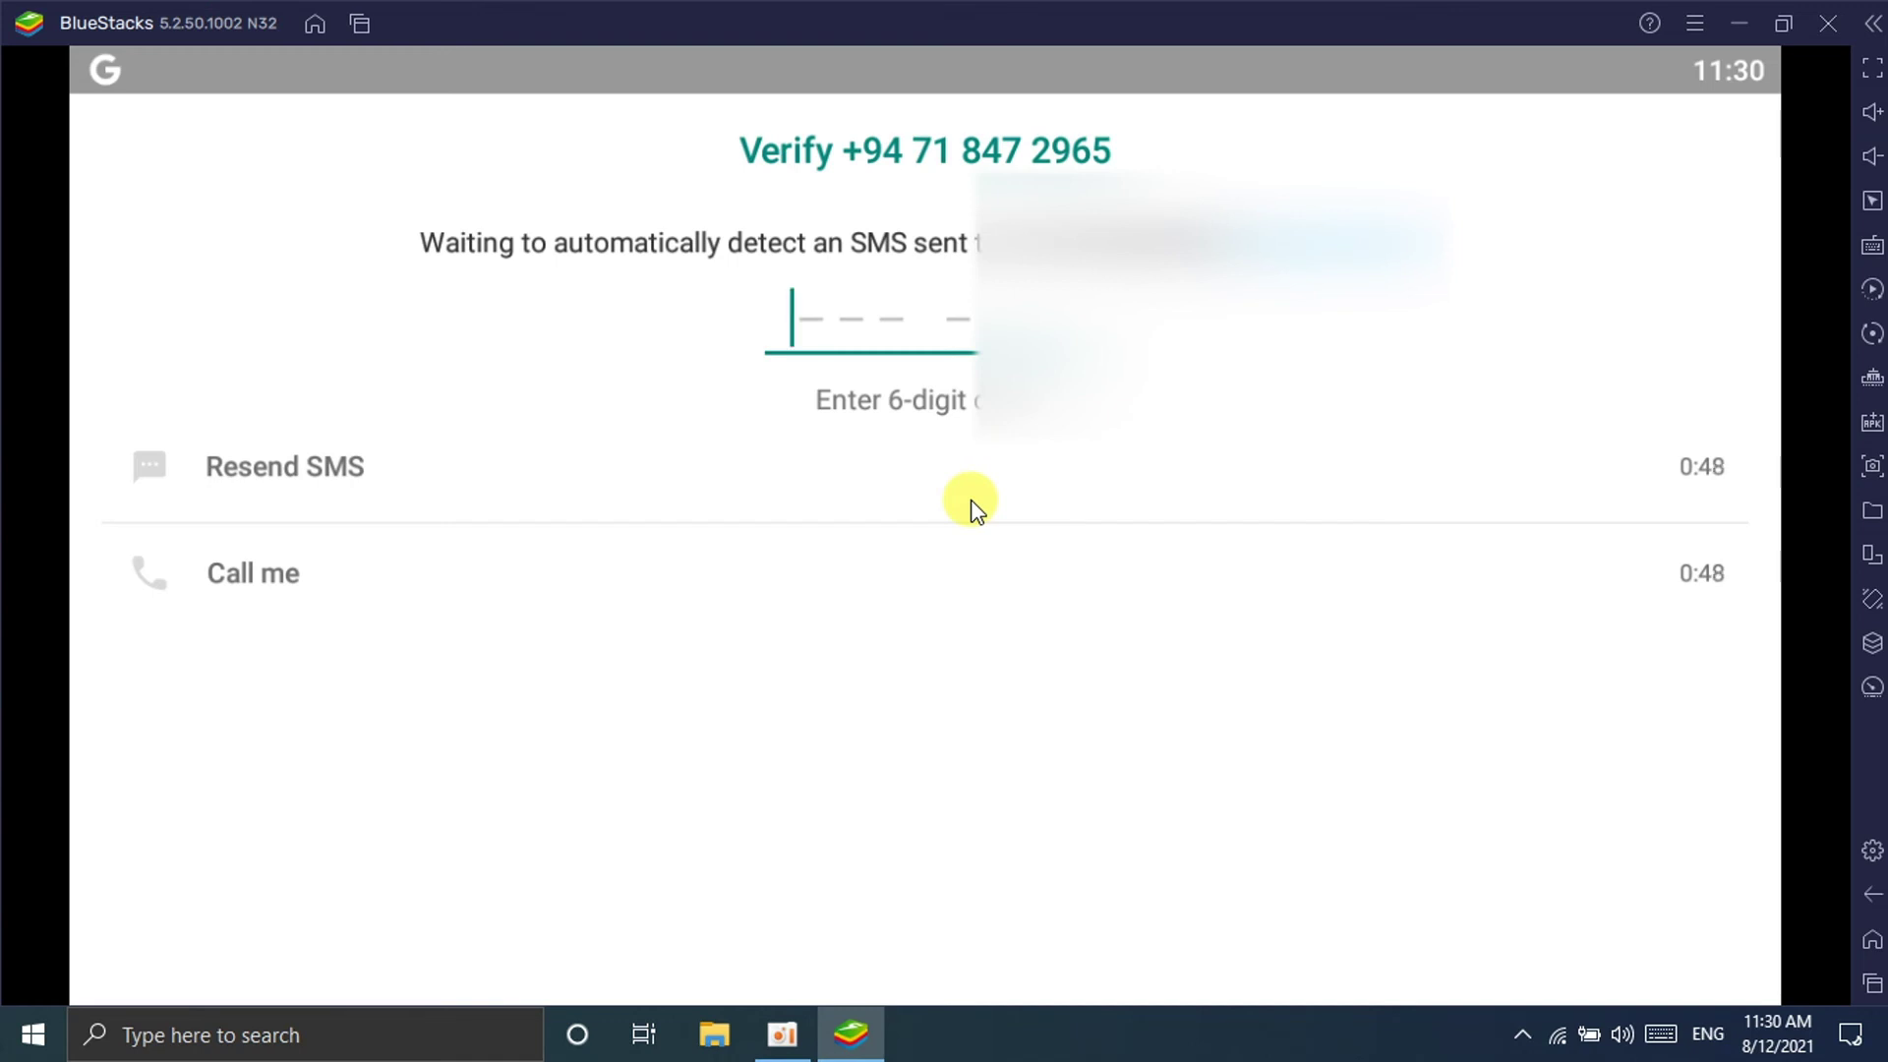
pyautogui.write('239 ')
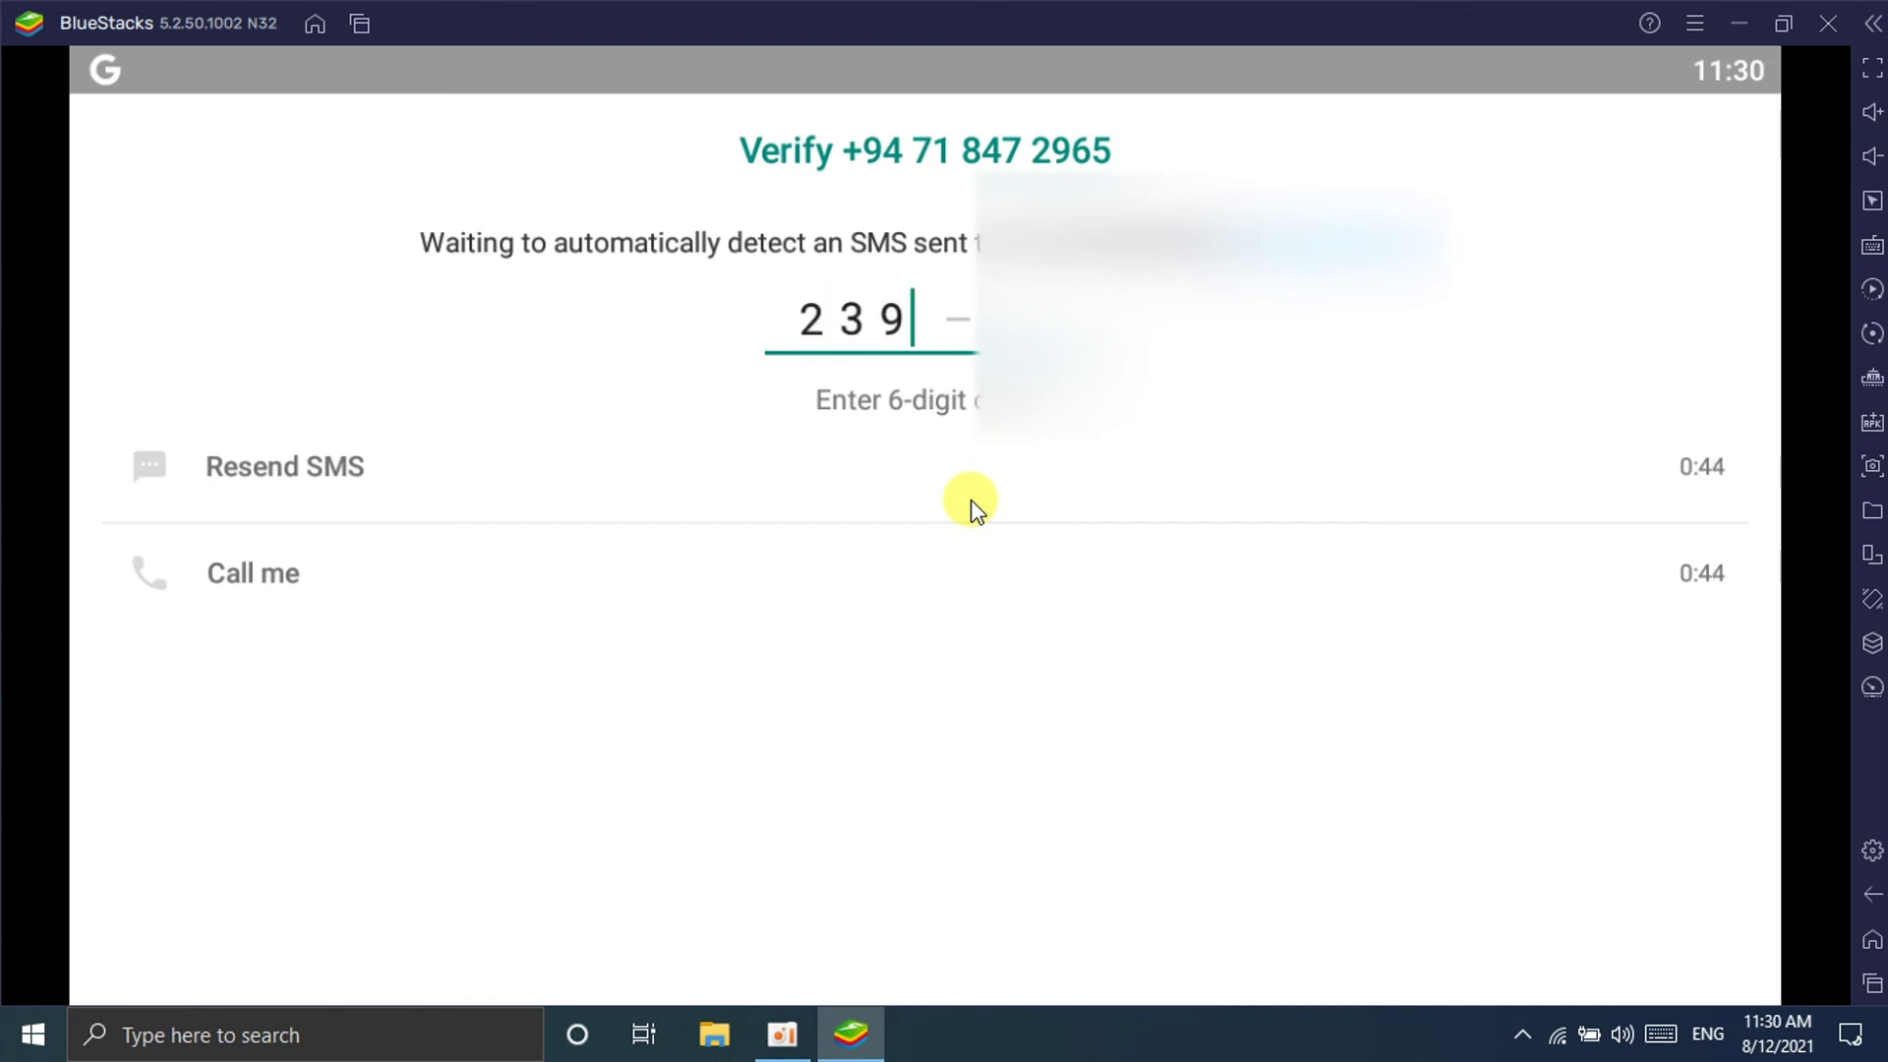
pyautogui.write('2')
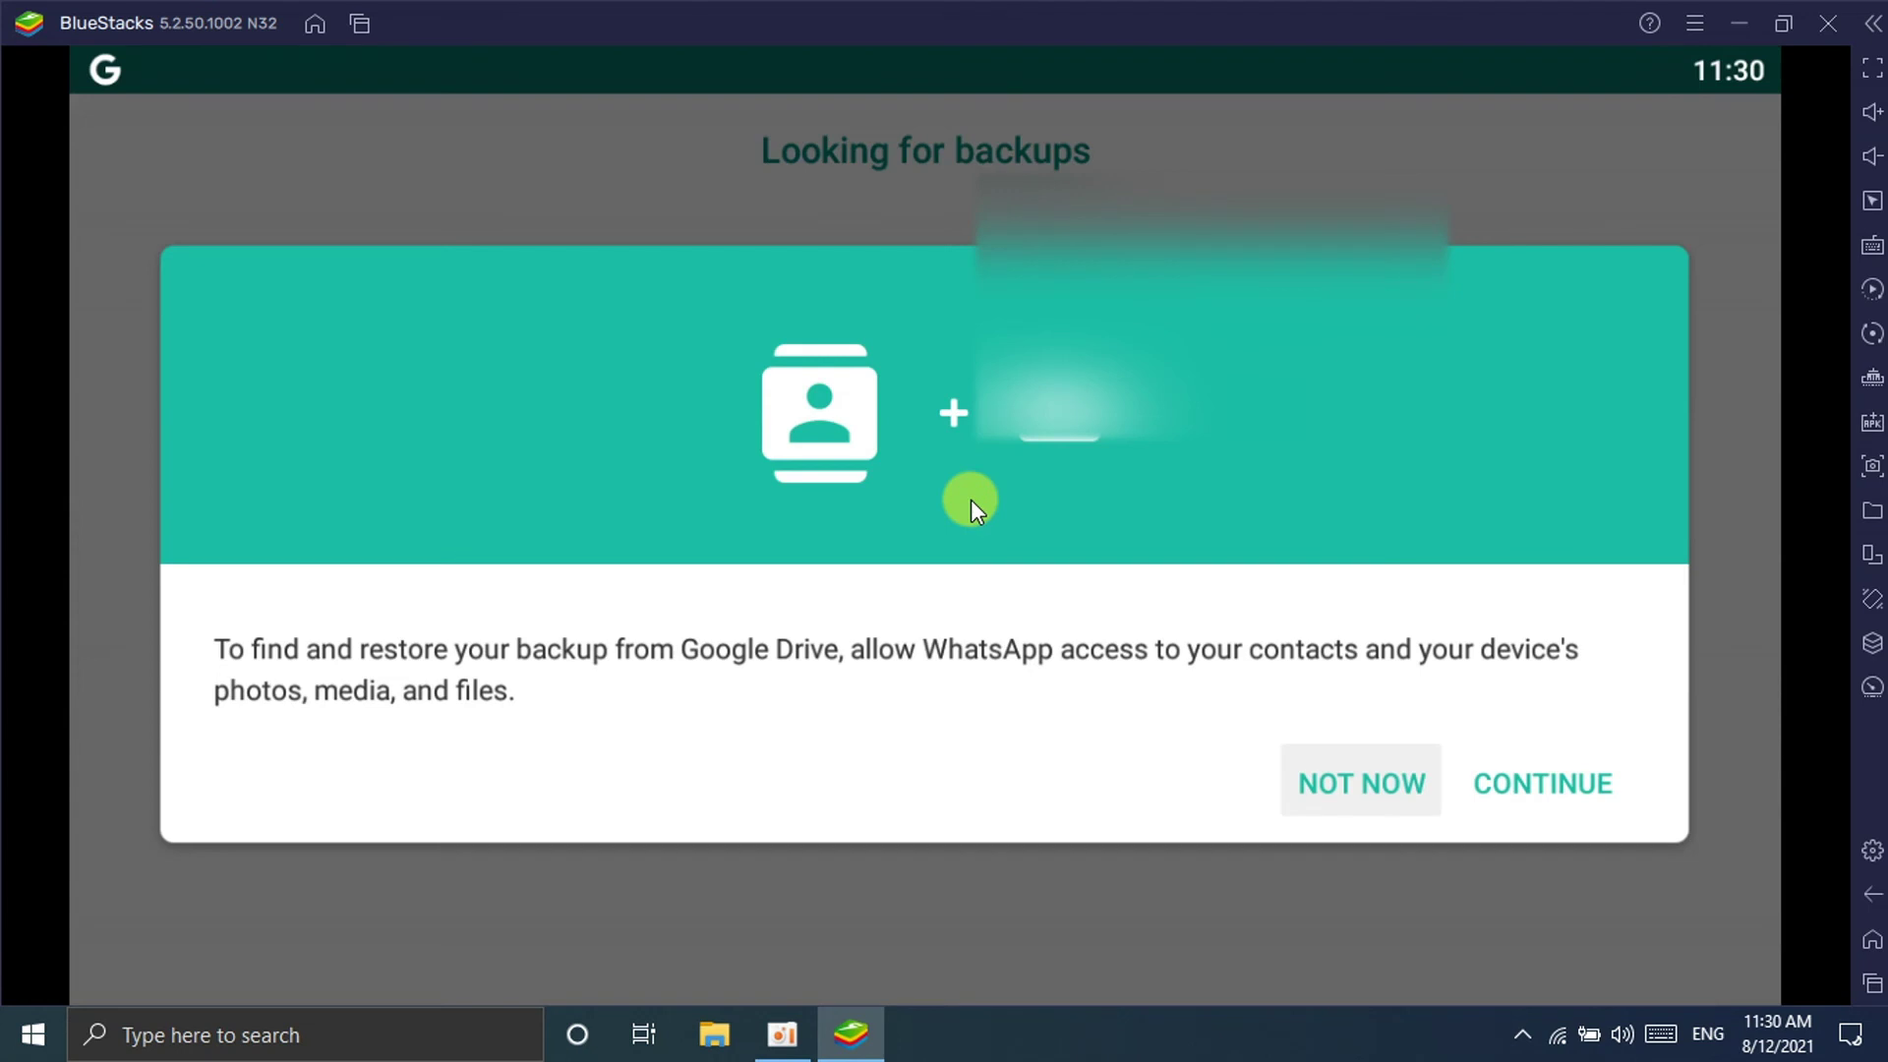
# Skip the Google Drive backup restore and save a WhatsApp profile name.
pyautogui.click(1356, 793)
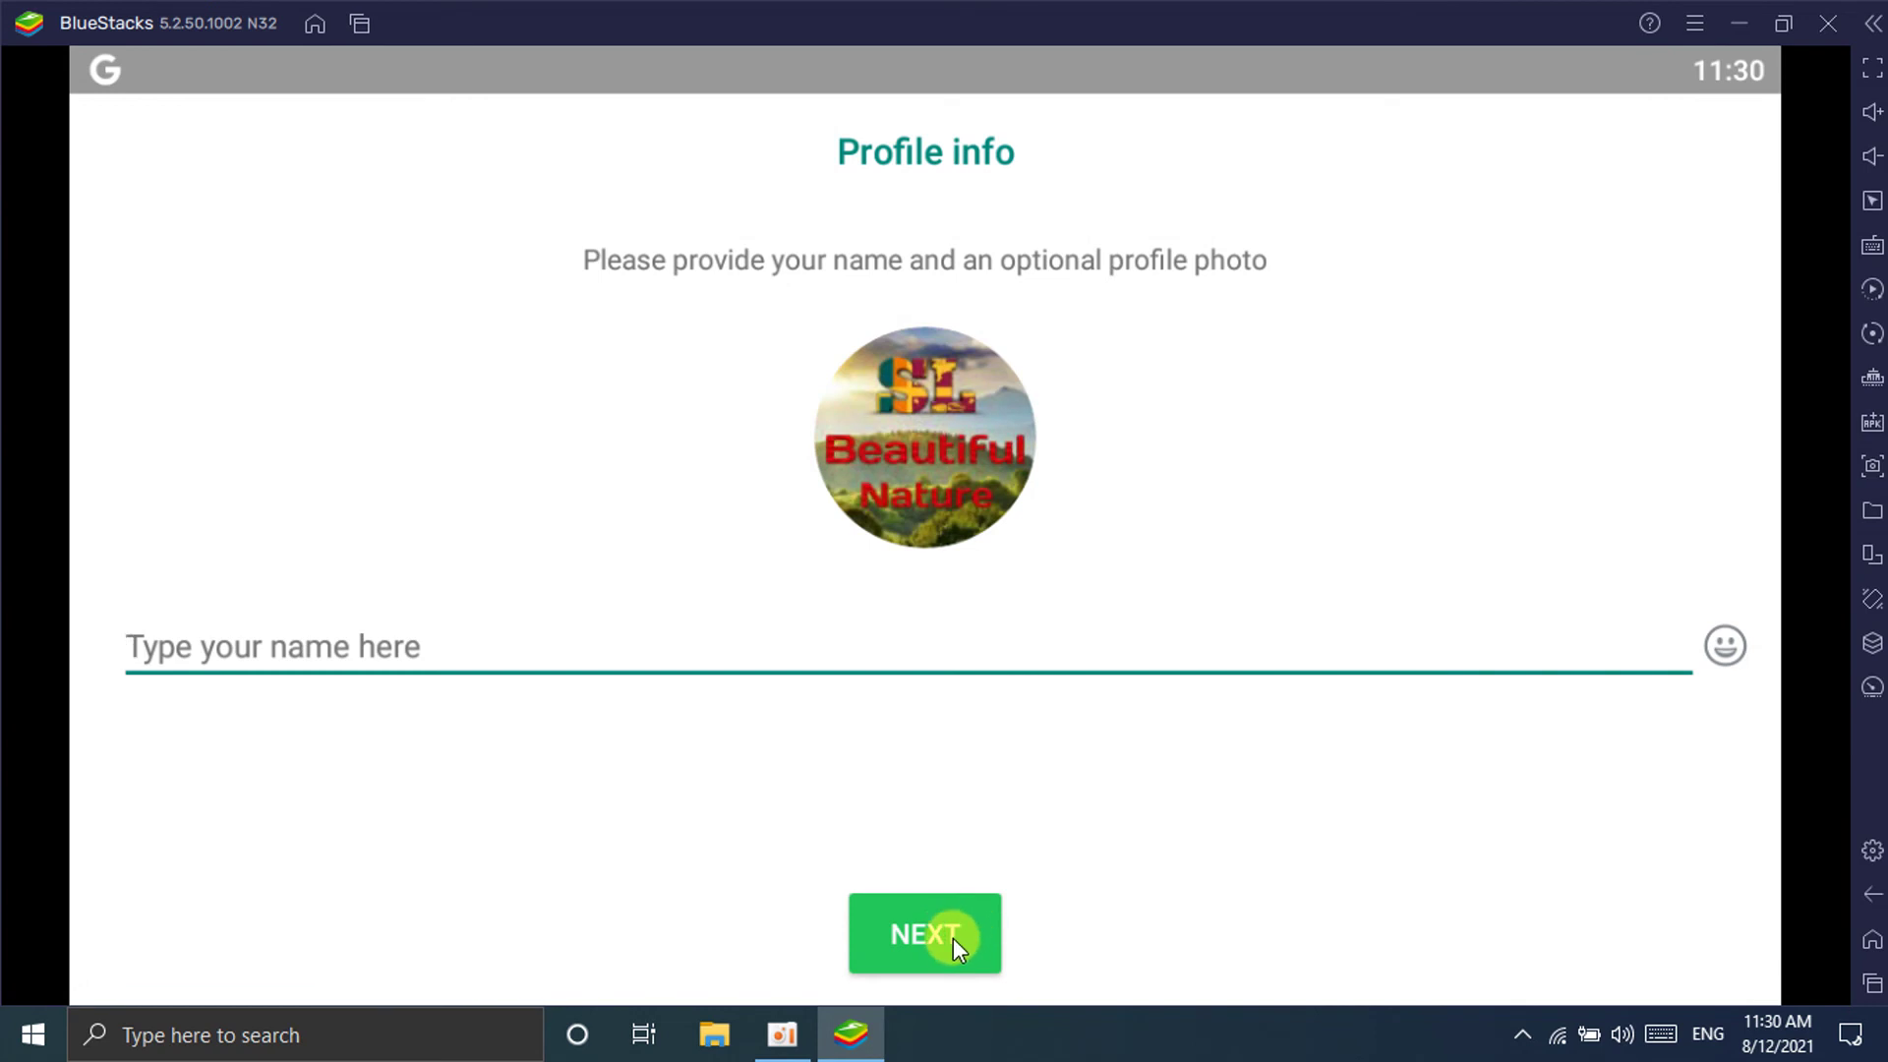
pyautogui.write('M')
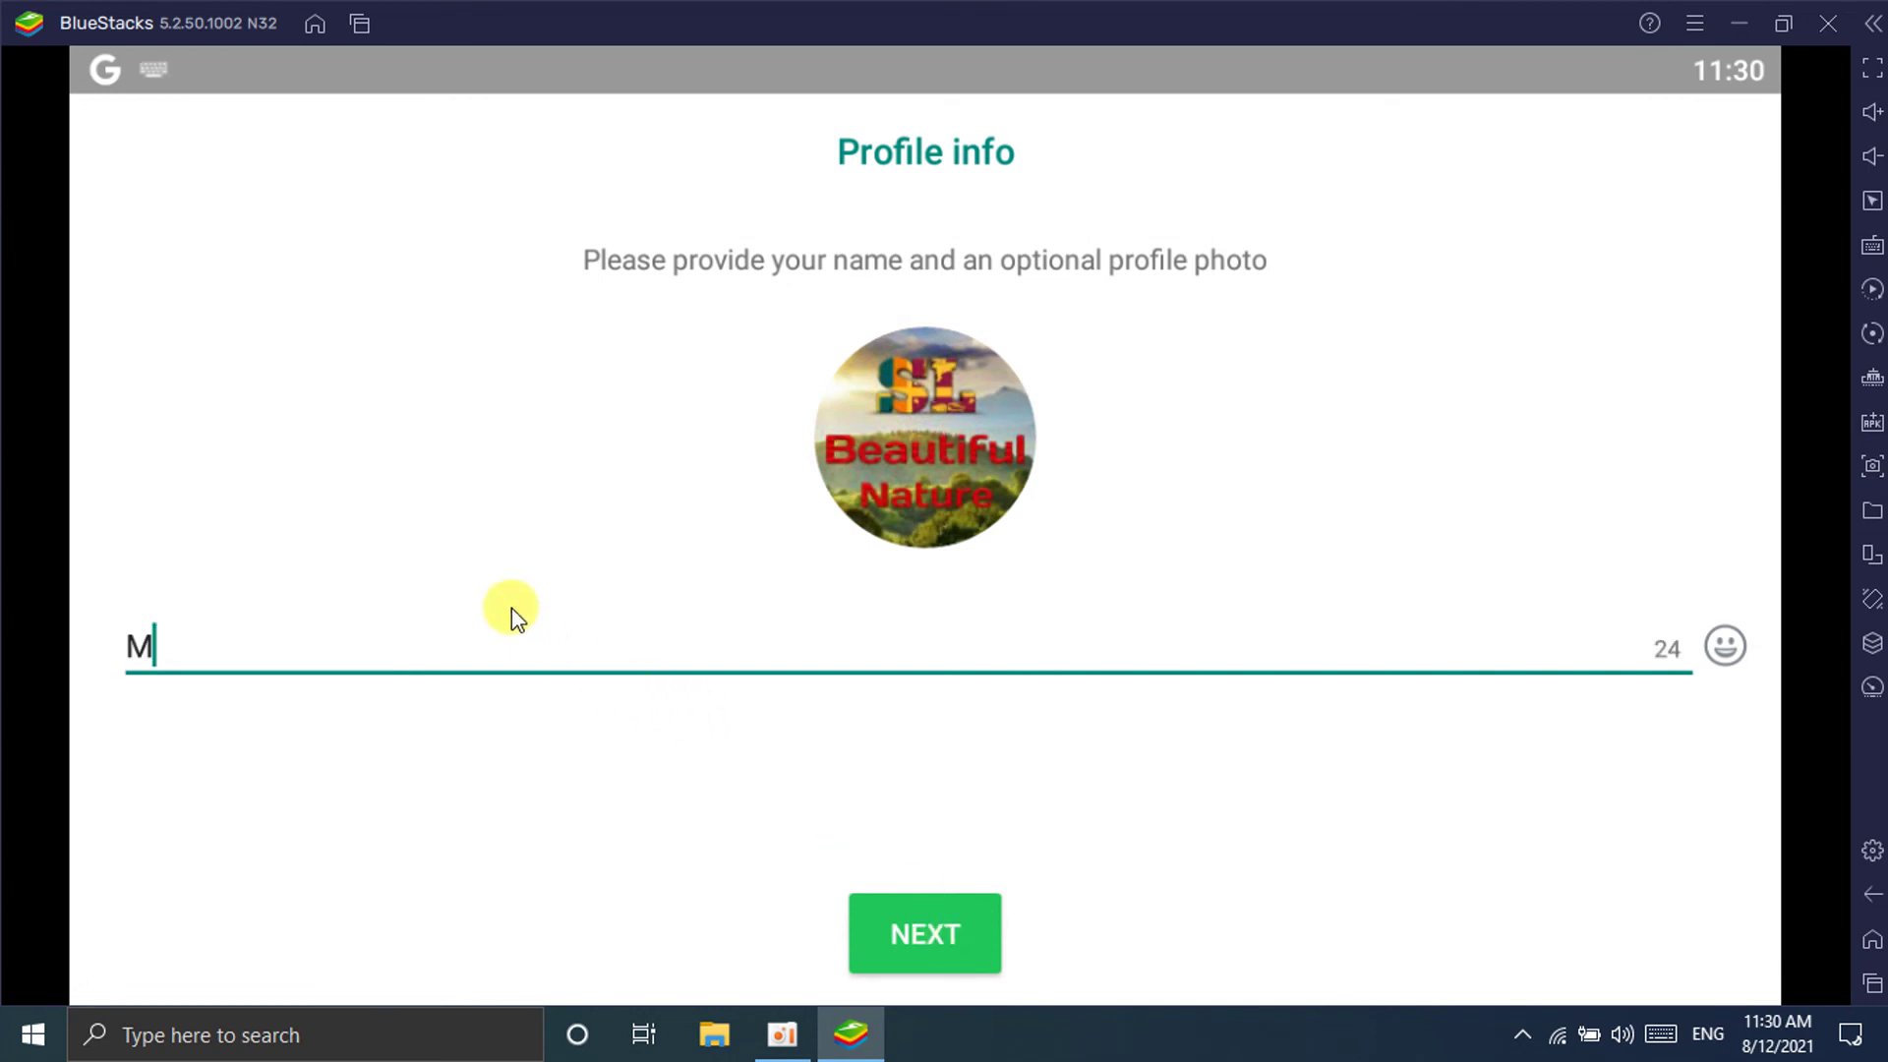
pyautogui.write('ahi')
pyautogui.press('BackSpace')
pyautogui.write('hima')
pyautogui.click(890, 937)
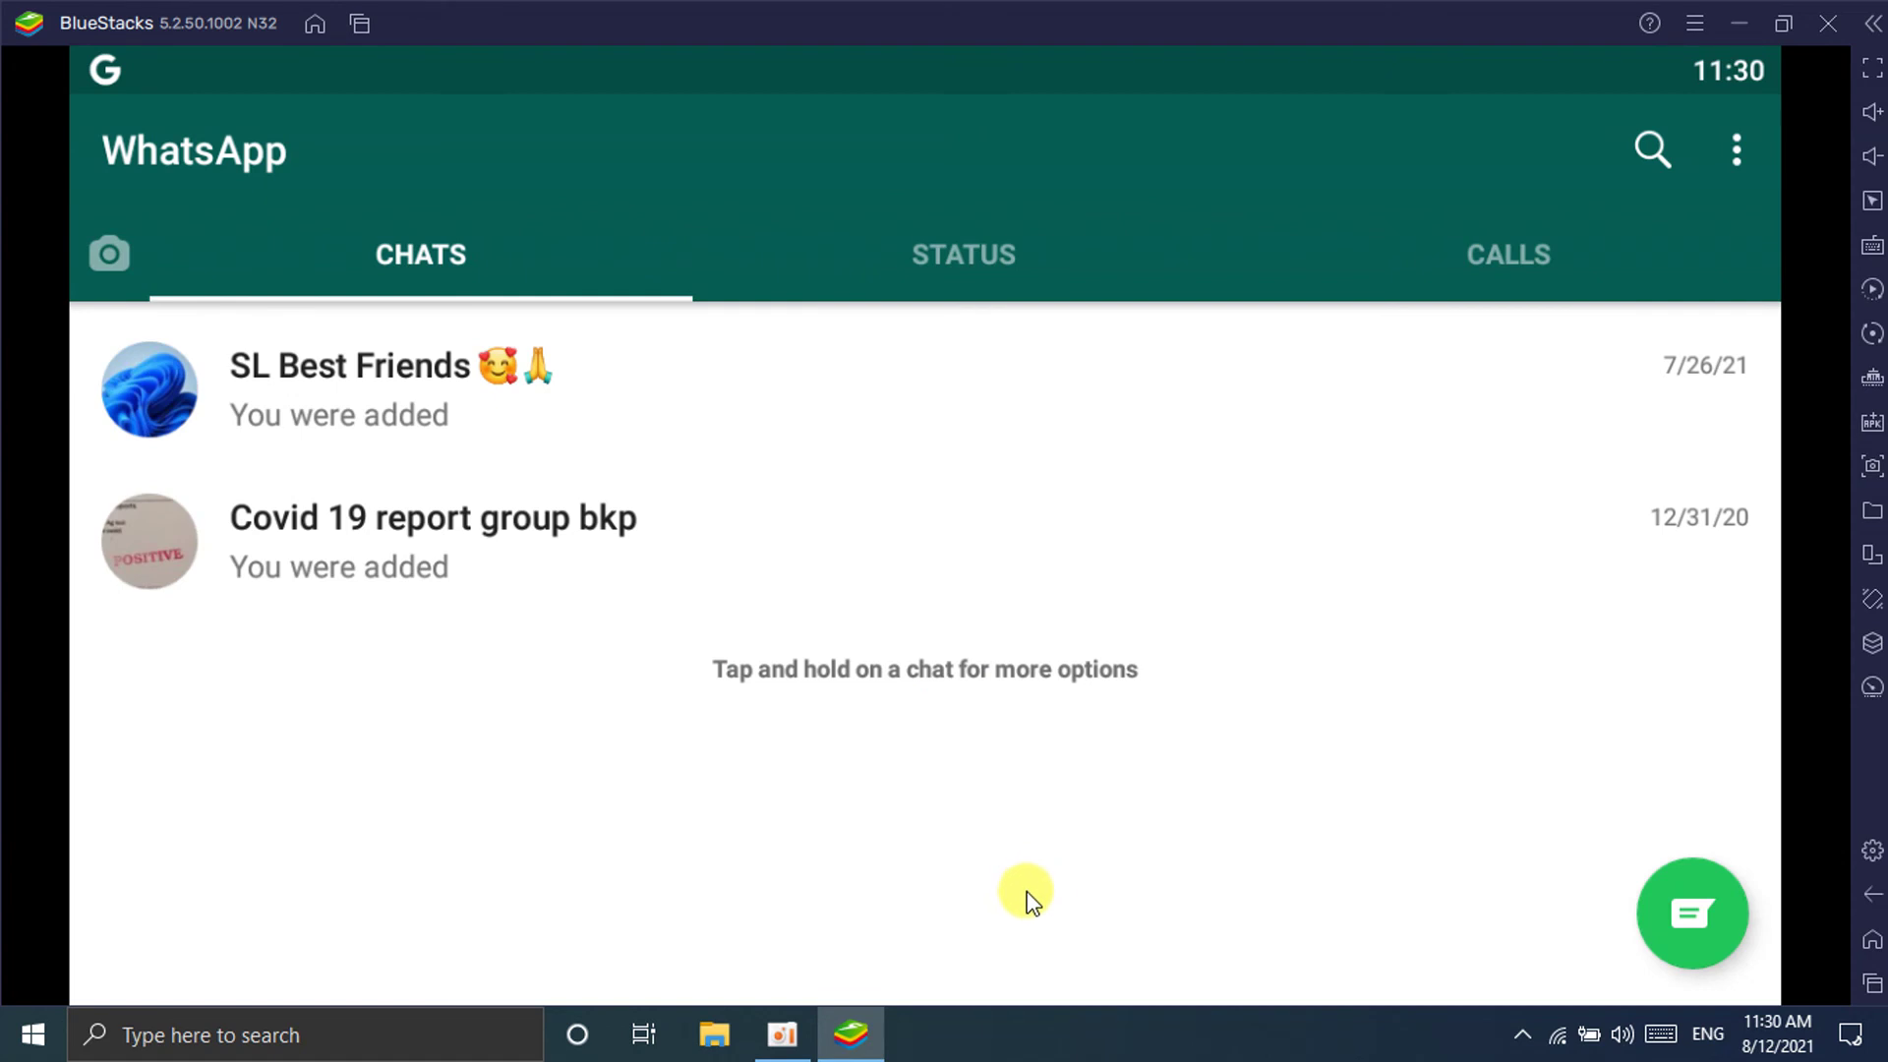
# Allow WhatsApp to access contacts and return to the Chats list.
pyautogui.click(1688, 912)
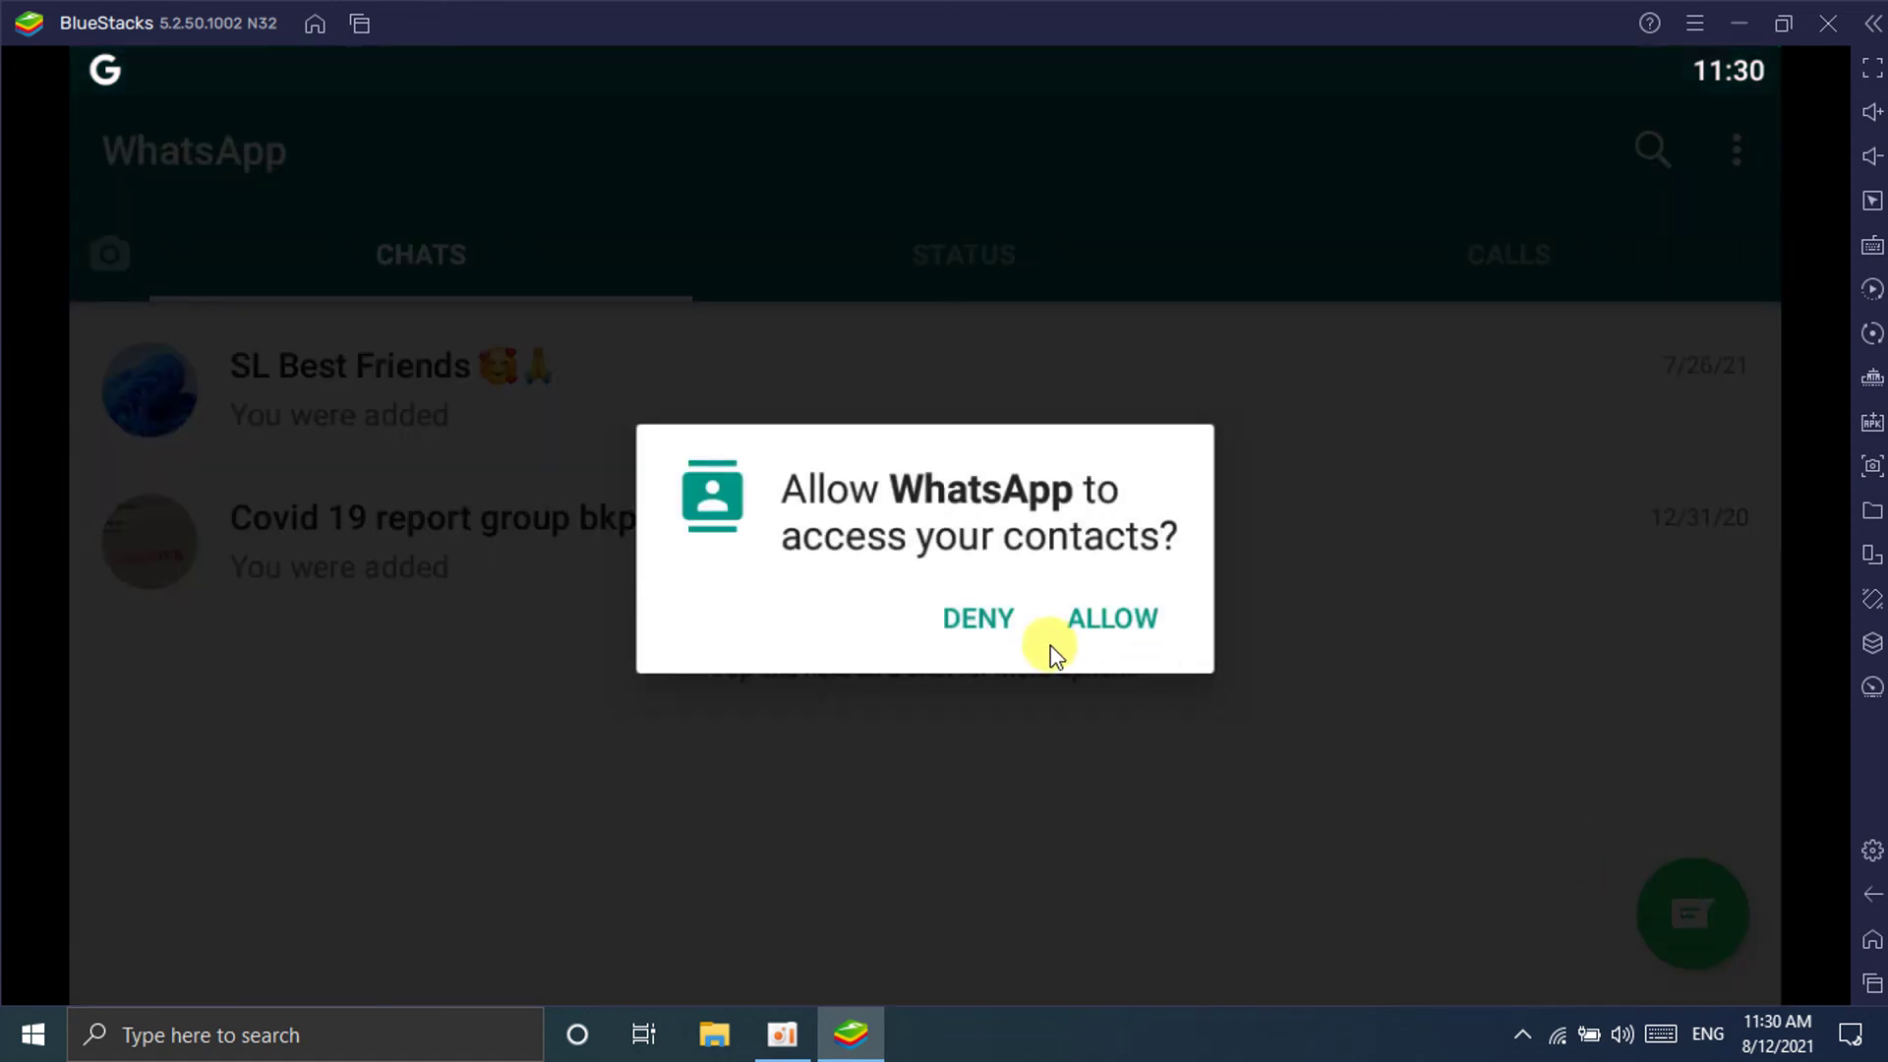
pyautogui.click(1108, 617)
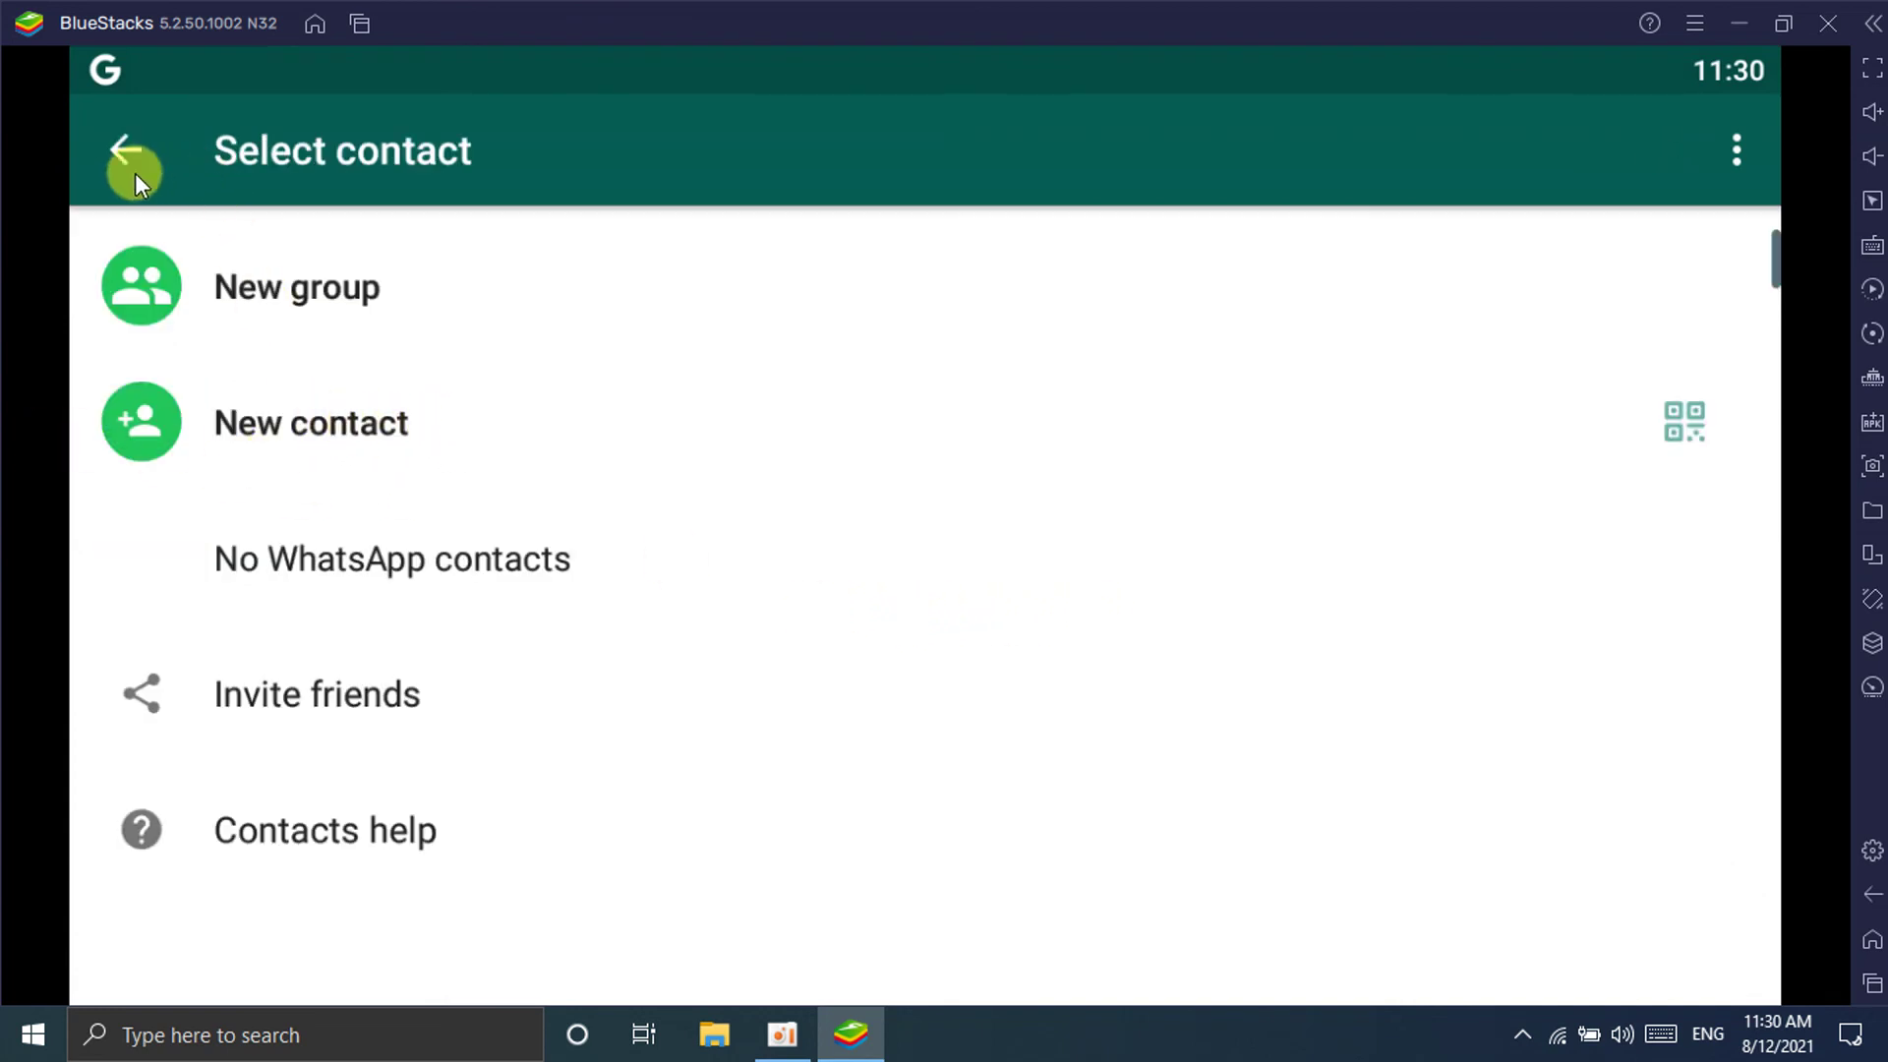
pyautogui.click(125, 148)
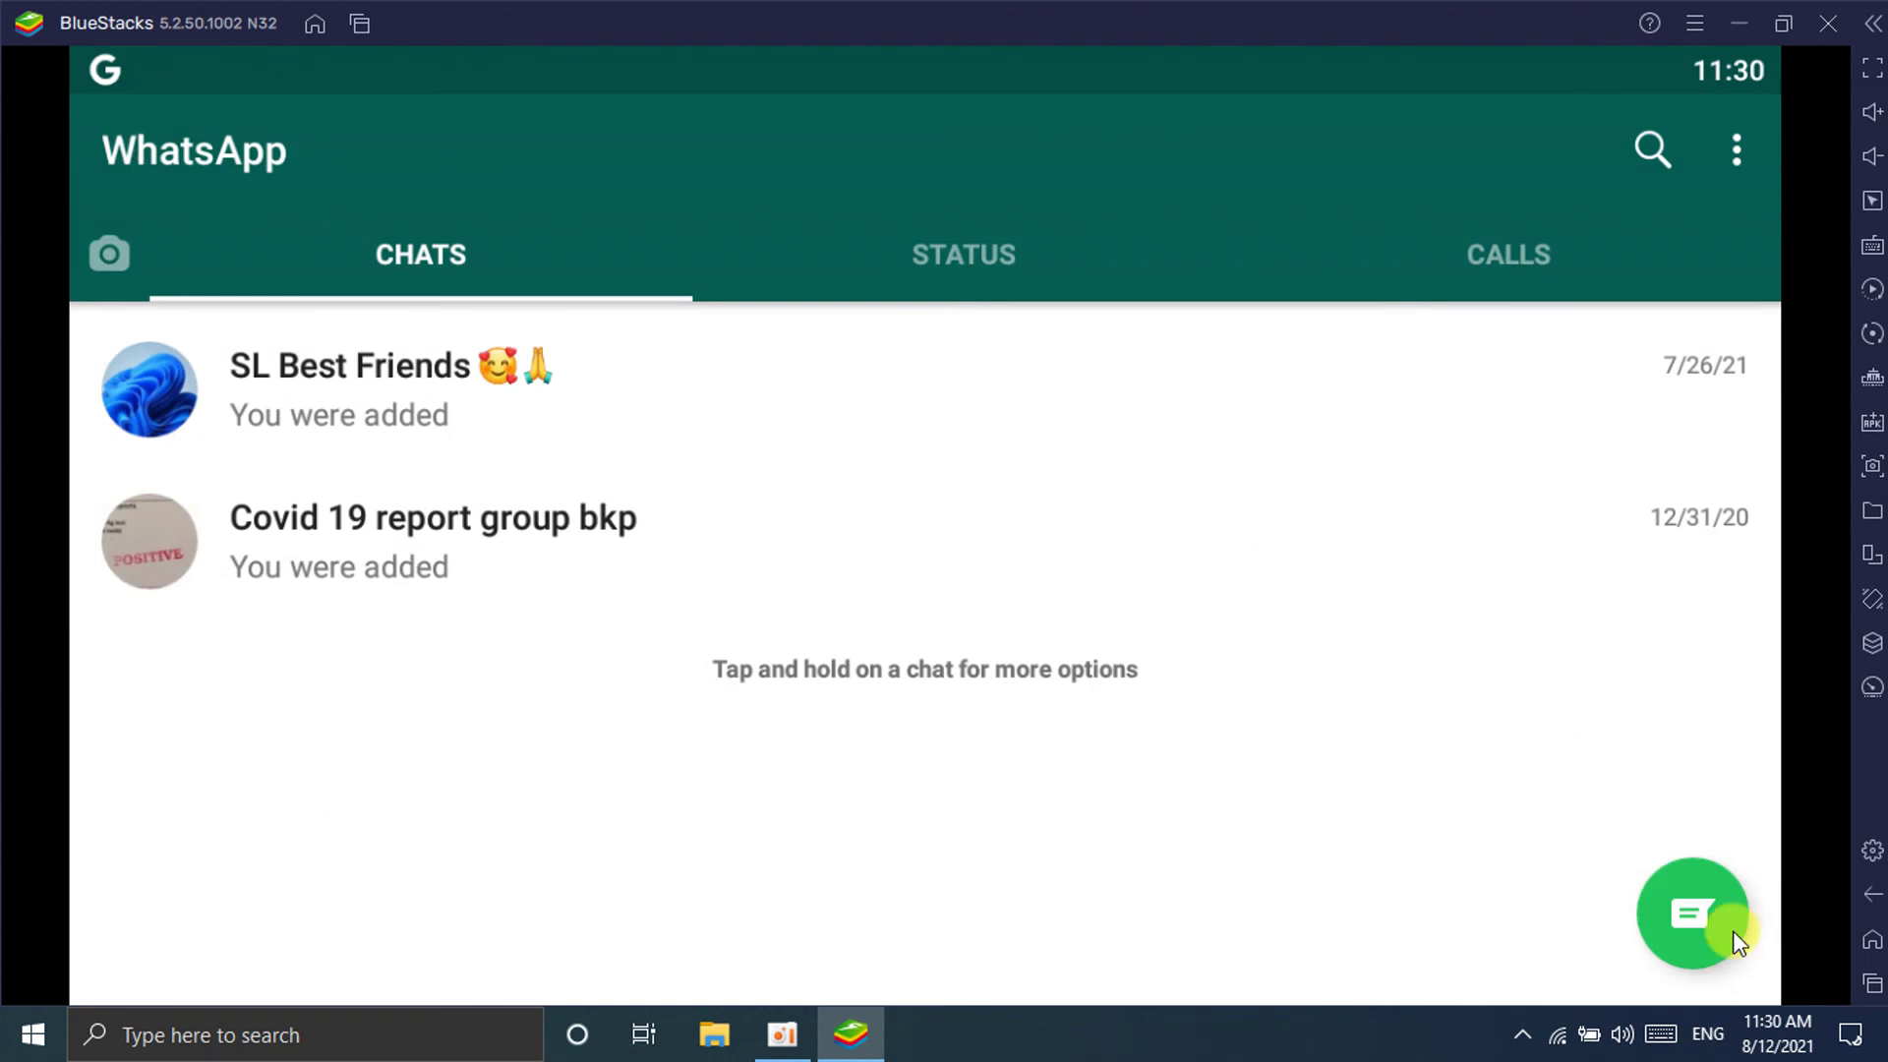
# Swipe WhatsApp away in Recents and launch YouTube.
pyautogui.click(1870, 978)
pyautogui.moveTo(552, 694); pyautogui.dragTo(1678, 679)
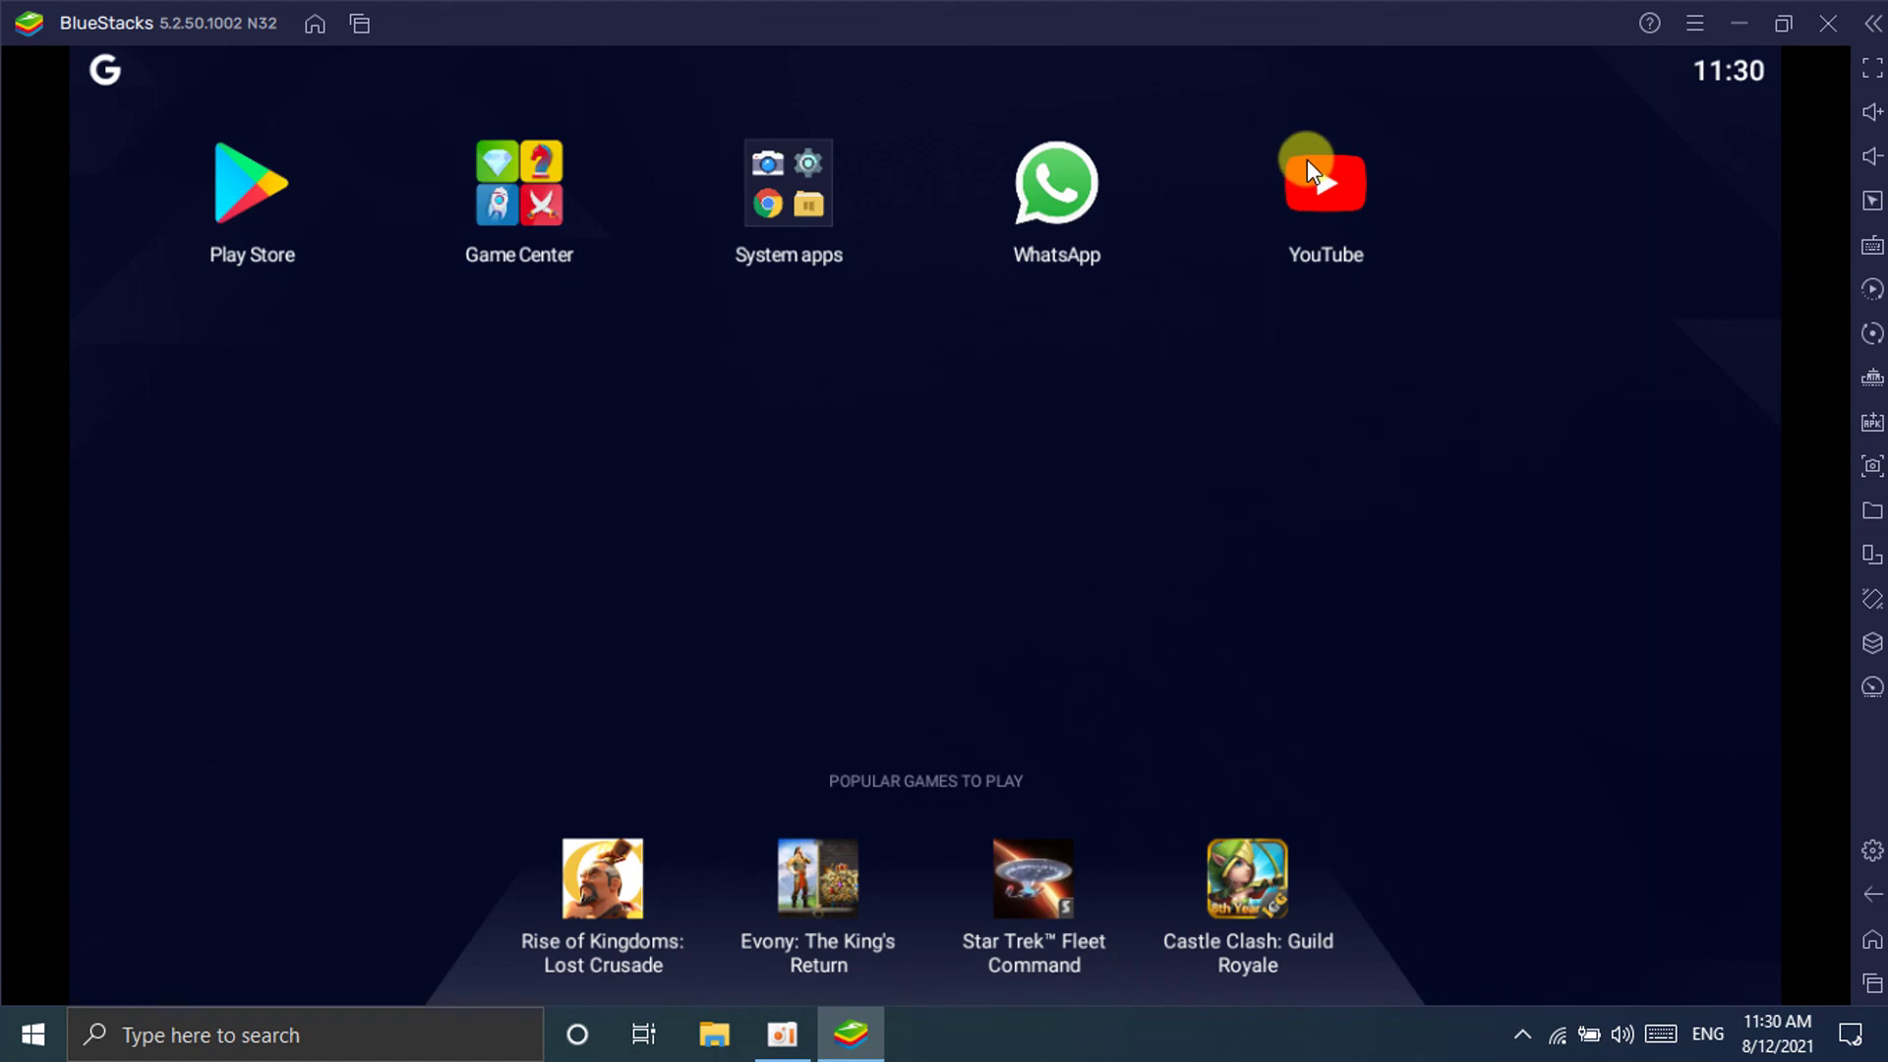
pyautogui.click(1314, 196)
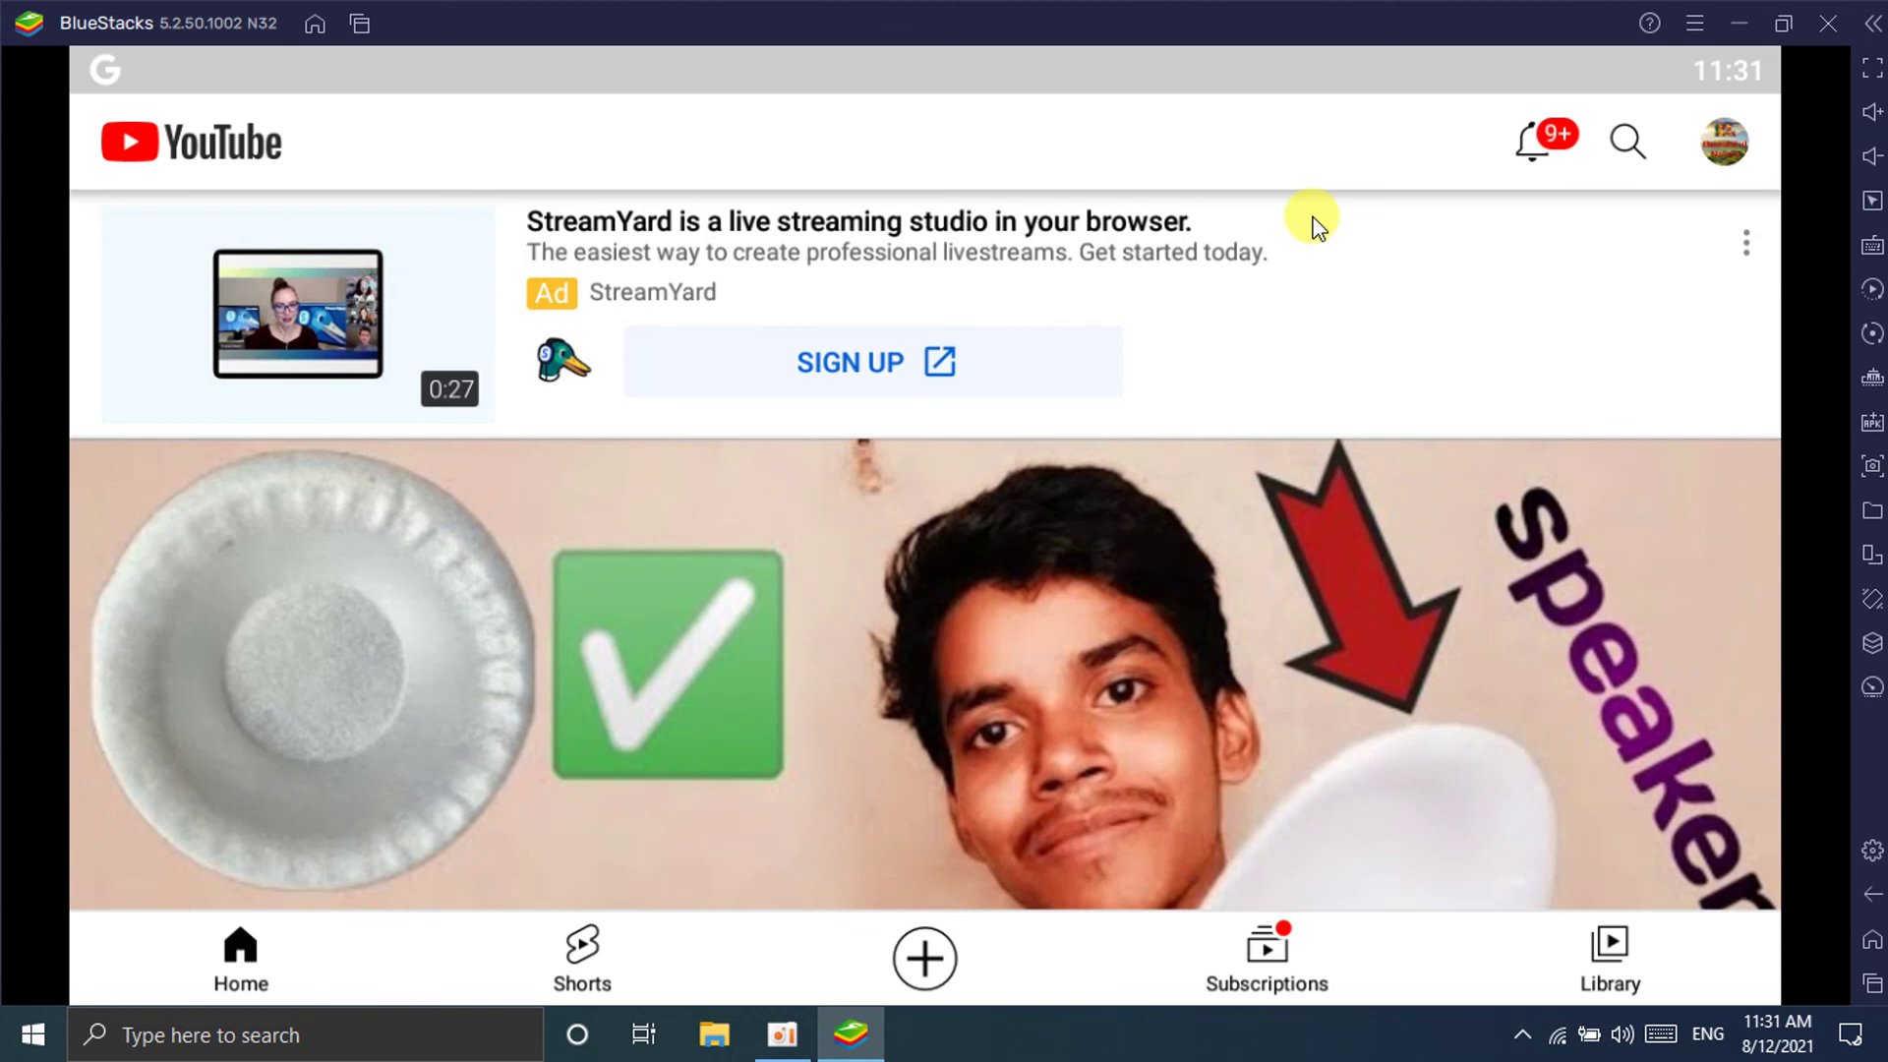
# Search YouTube for 'mahi geek'.
pyautogui.click(1624, 142)
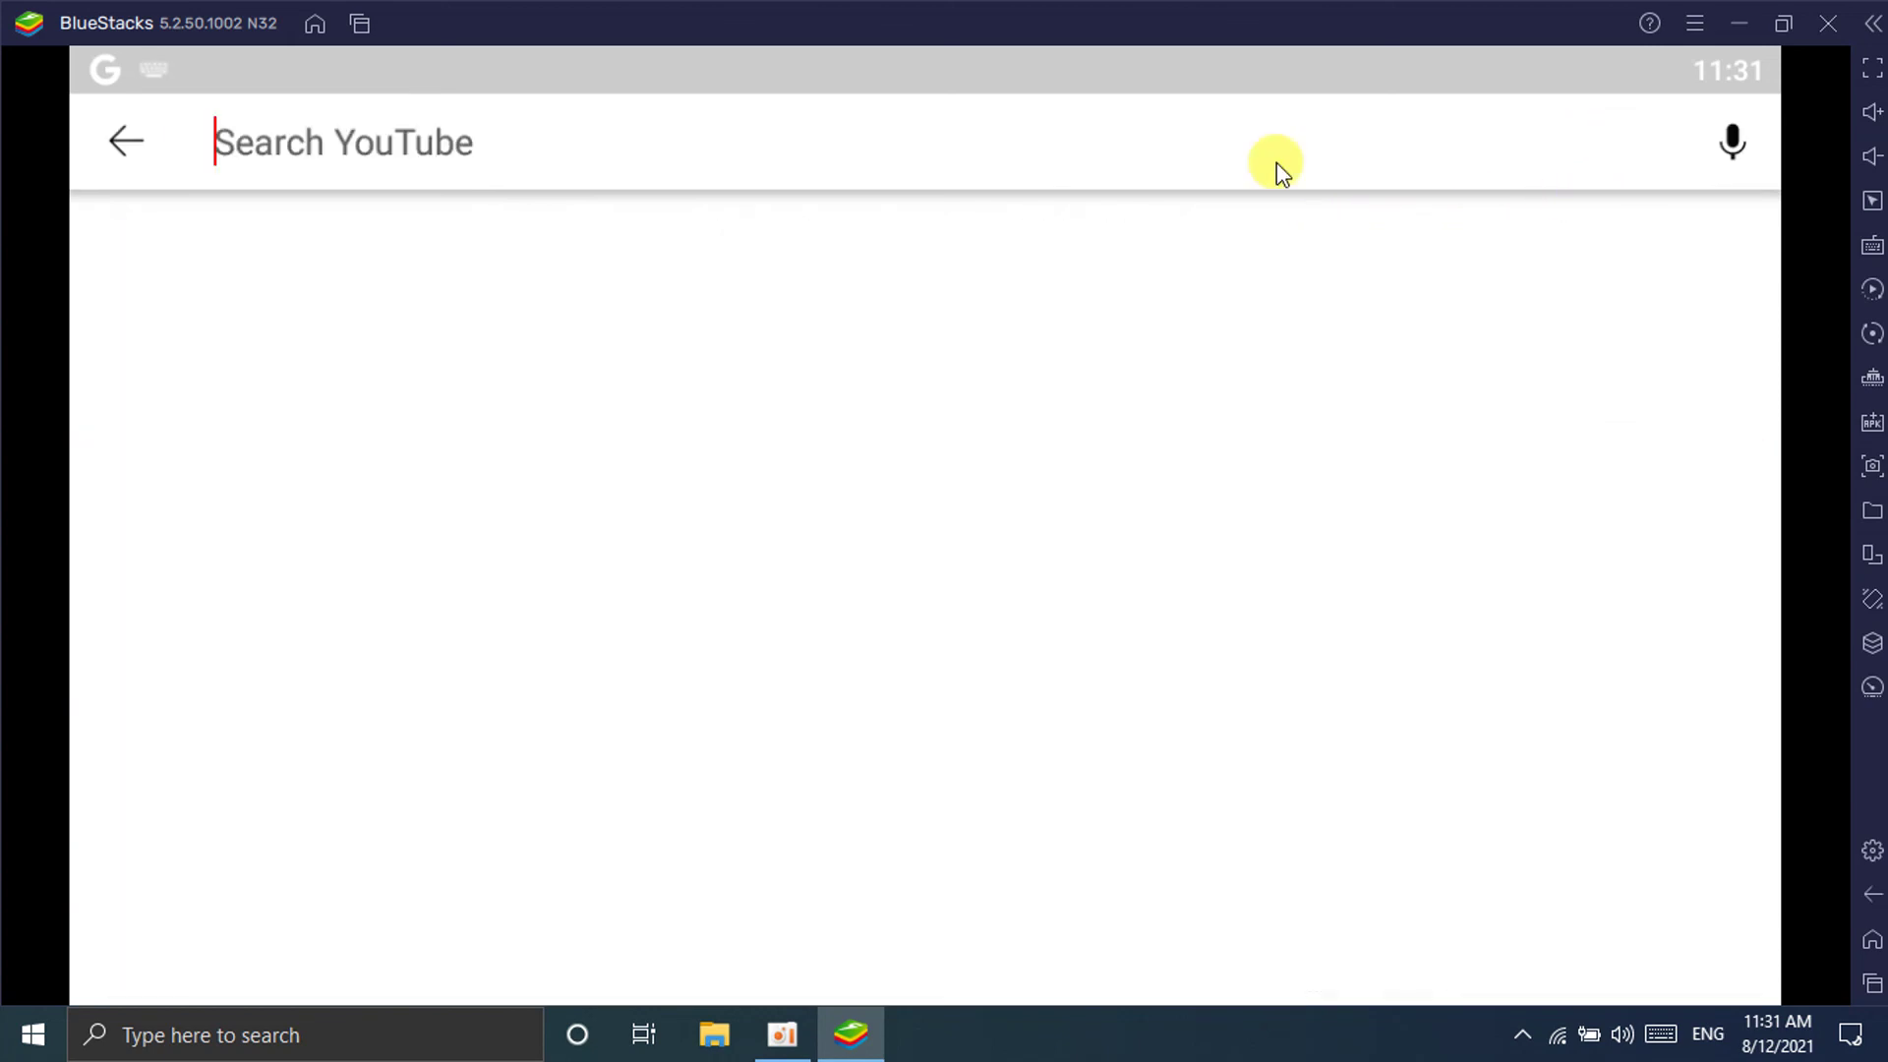
pyautogui.write('mah')
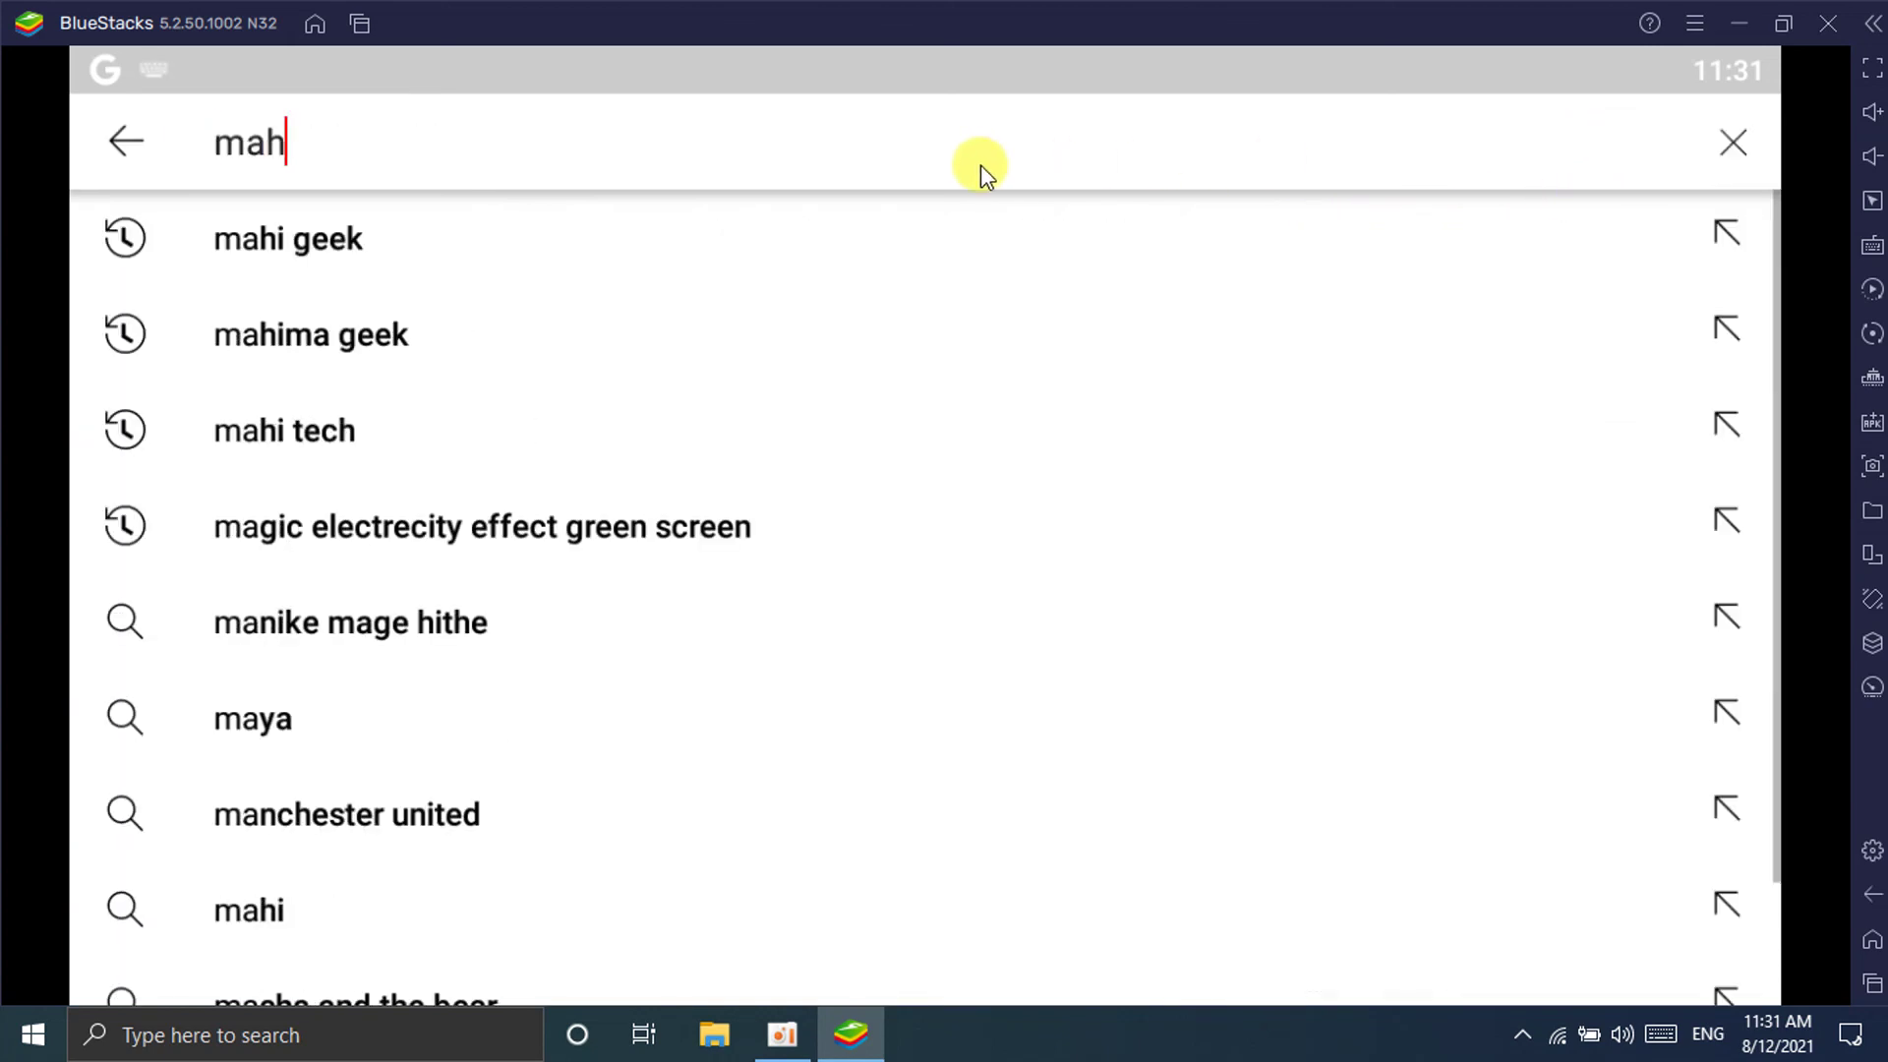
pyautogui.write('i geek')
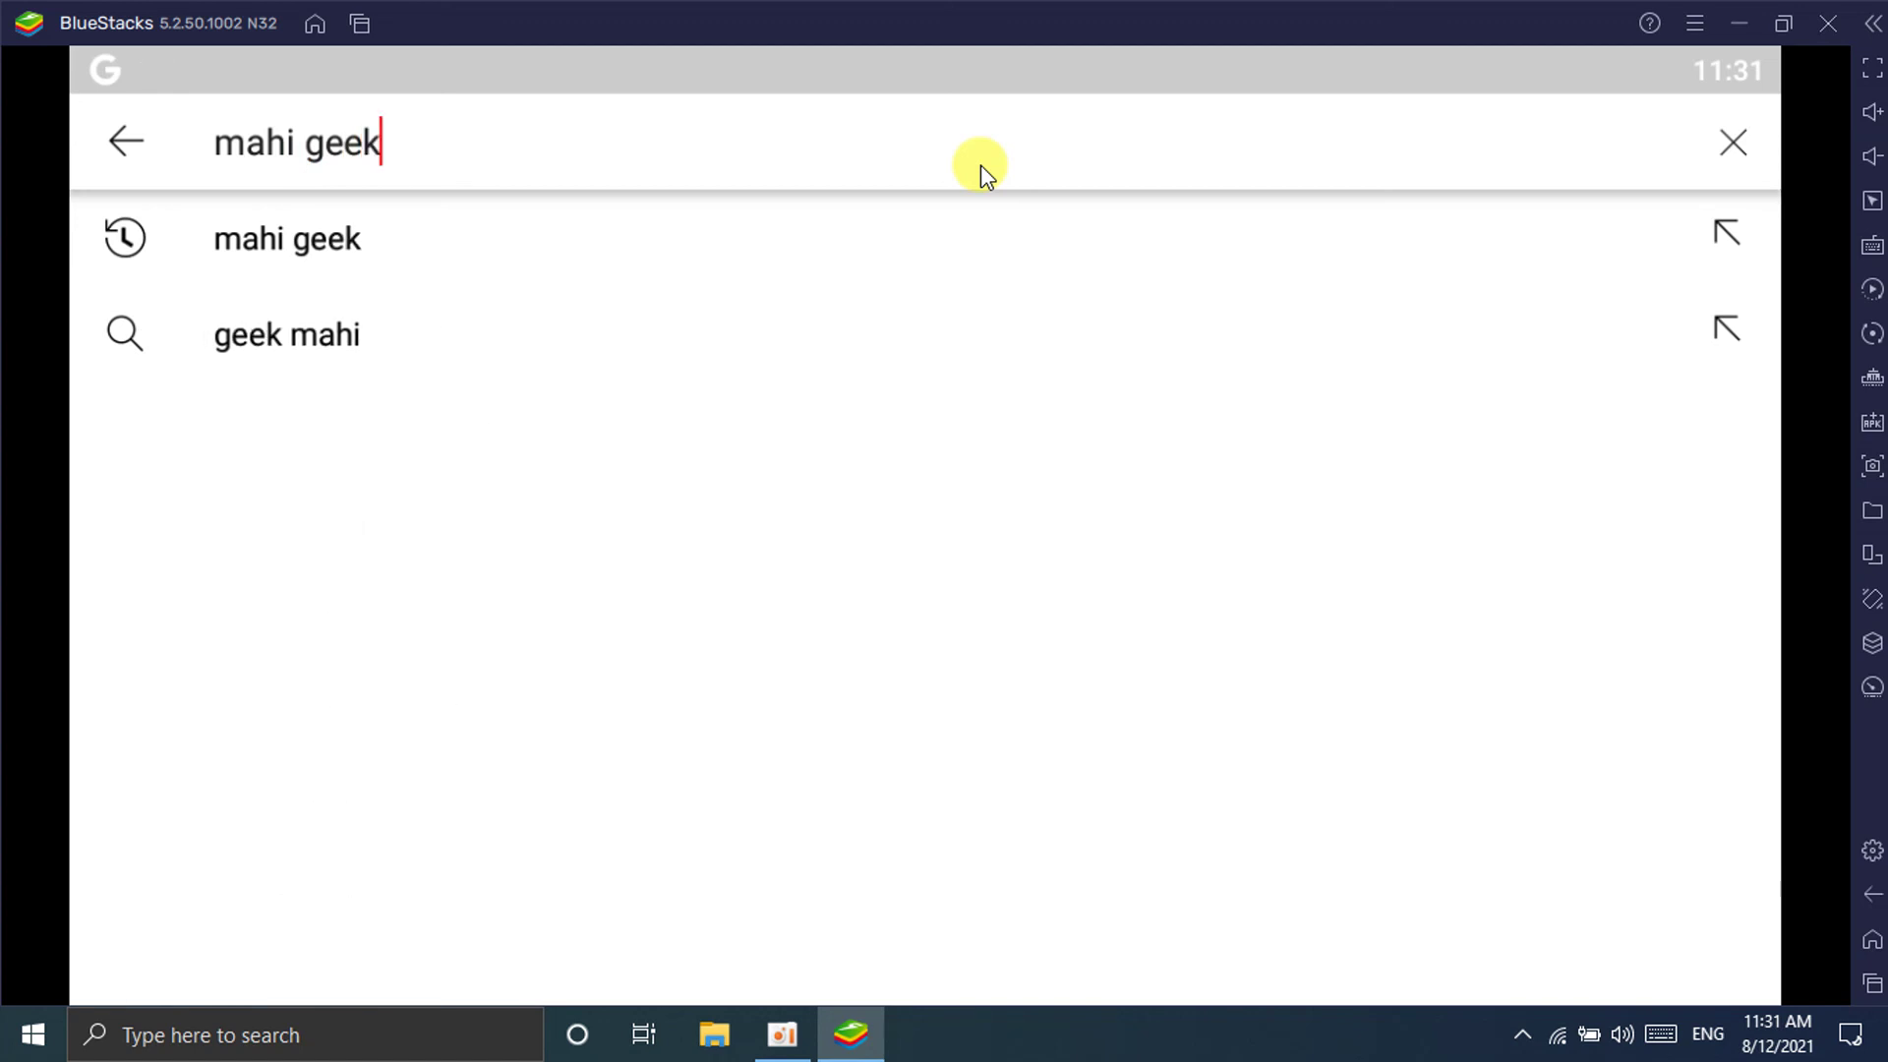
pyautogui.press('Return')
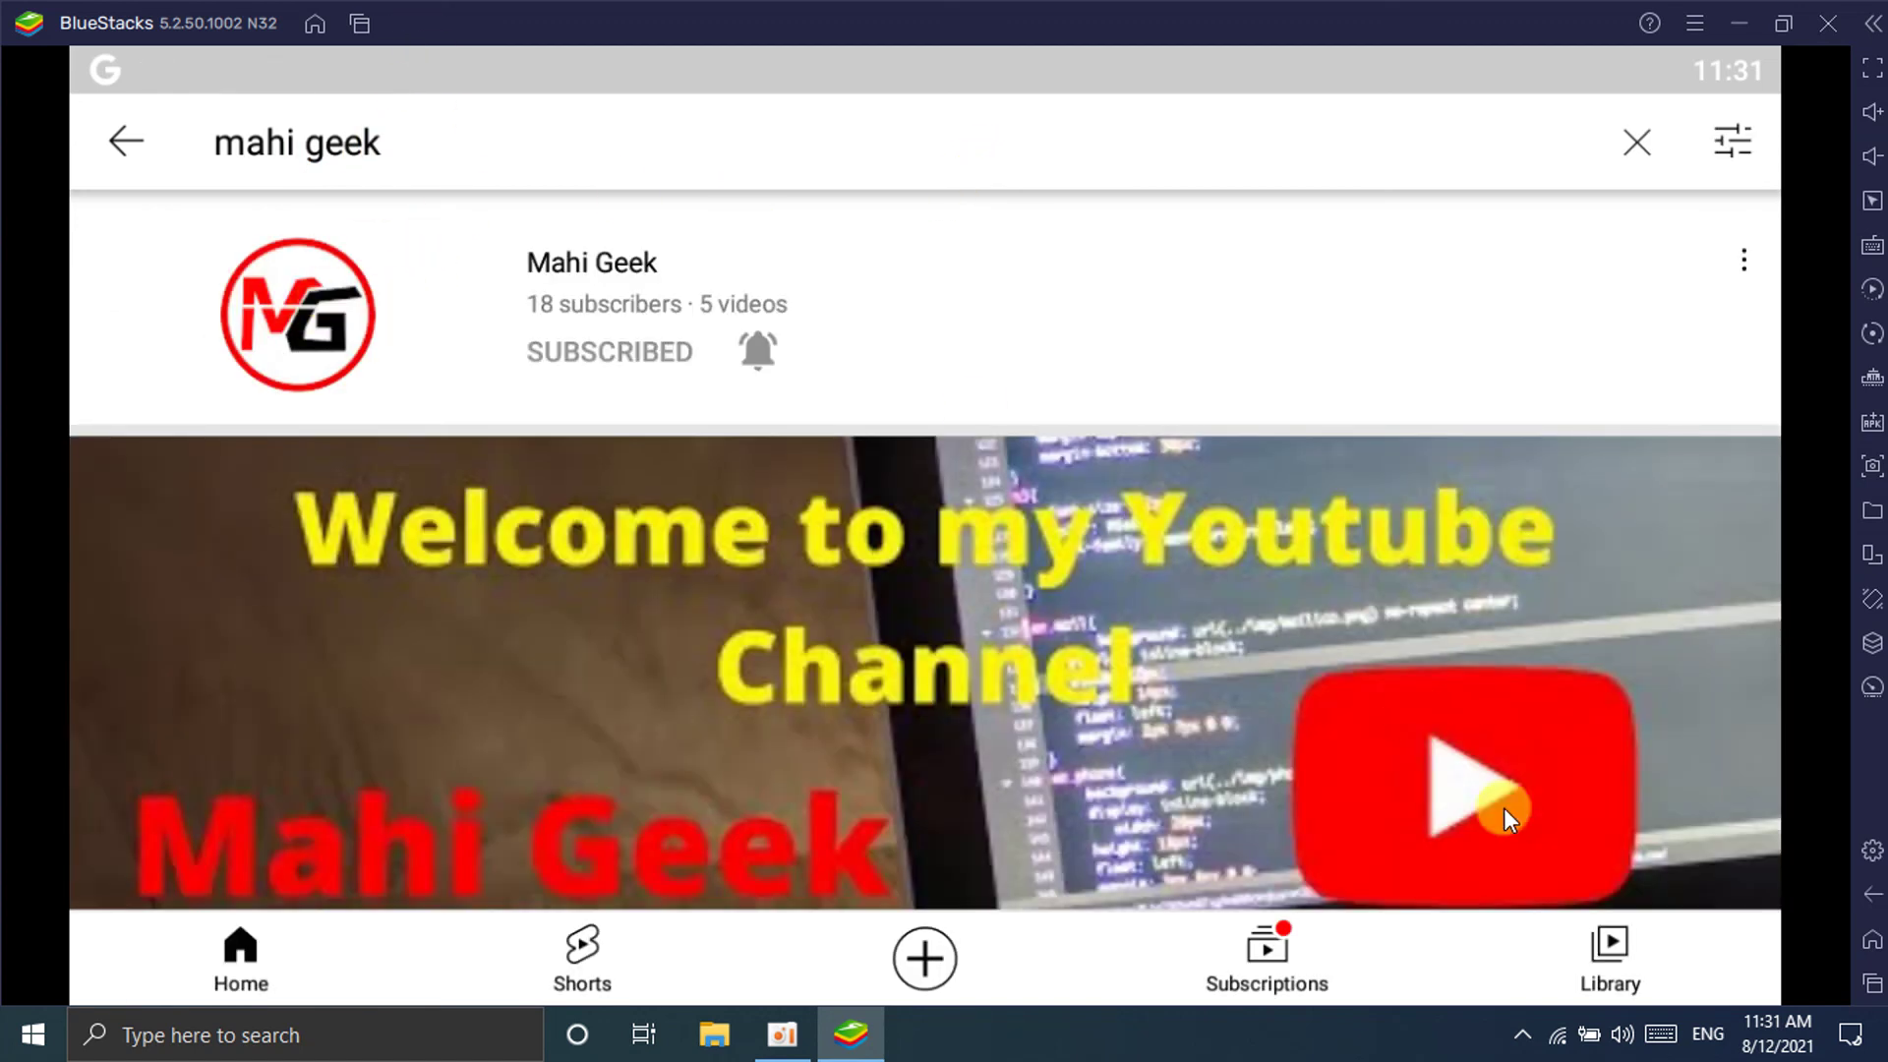
# Swipe YouTube away in Recents, then close BlueStacks and confirm the exit.
pyautogui.click(1873, 984)
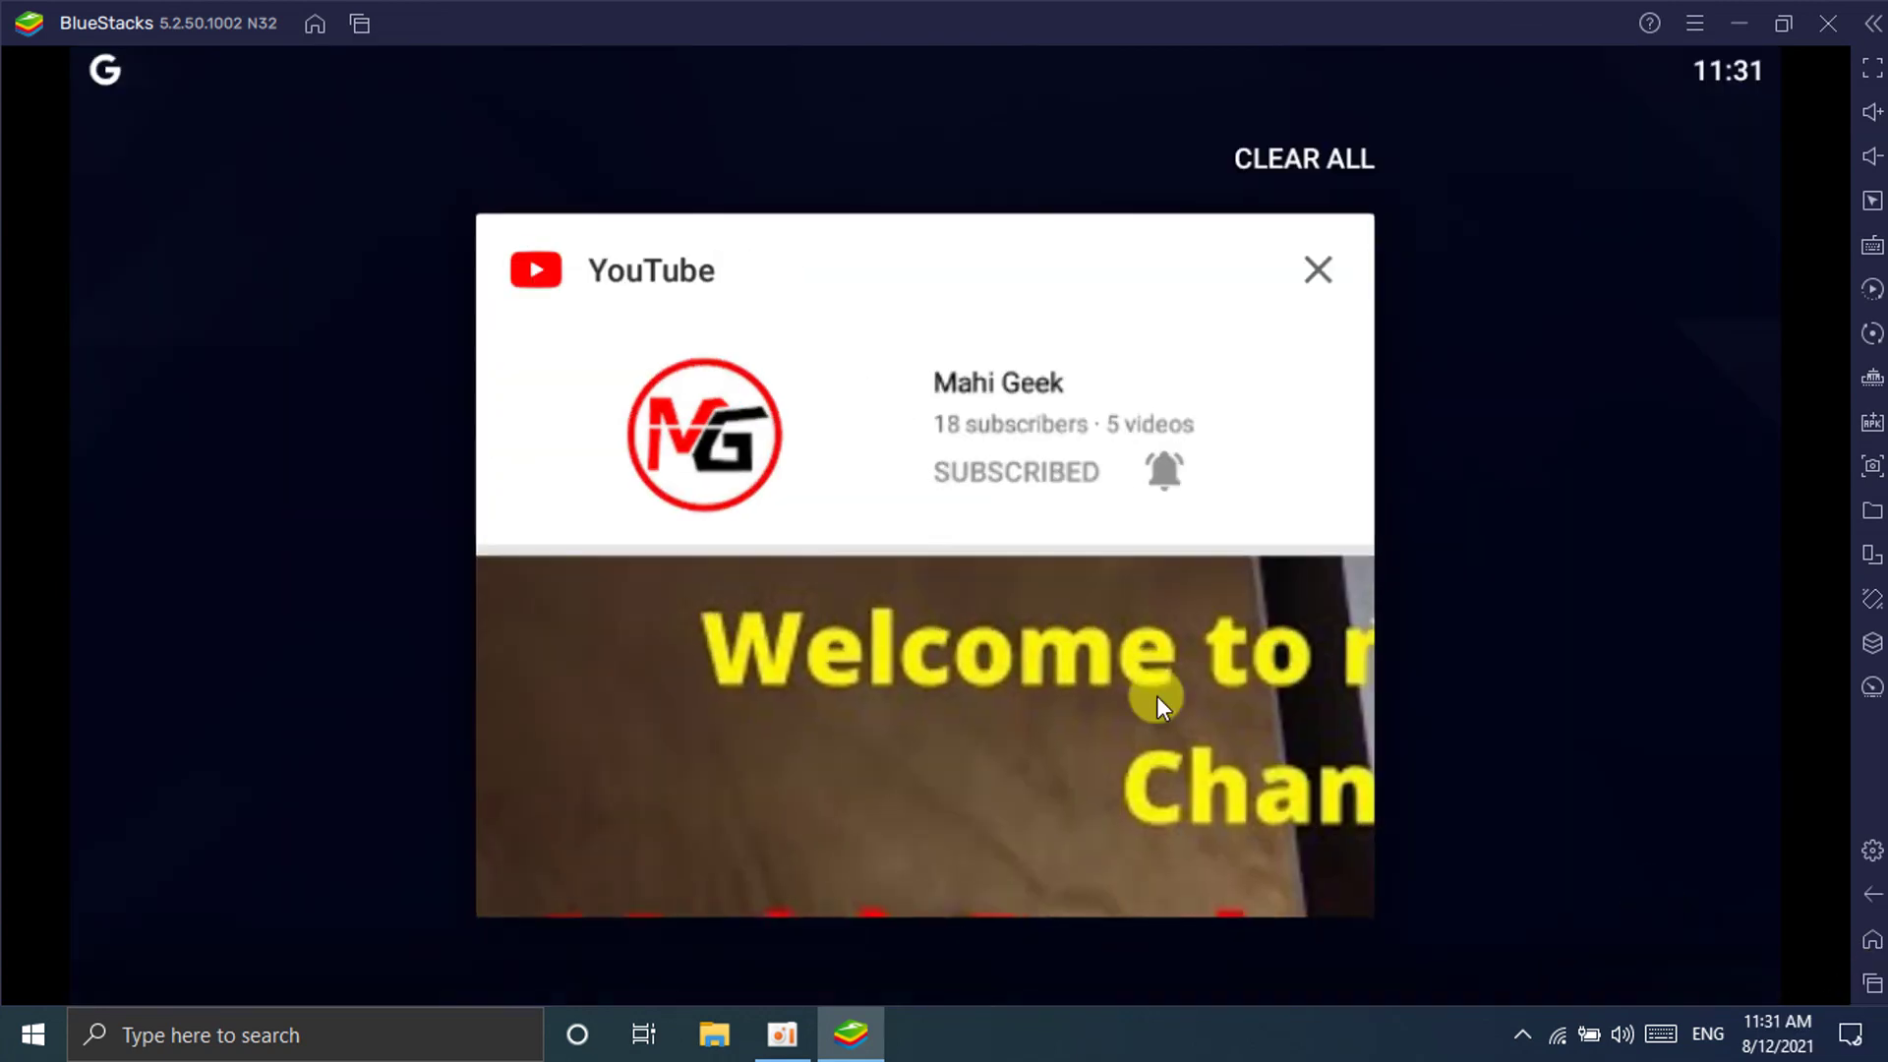
pyautogui.moveTo(569, 629); pyautogui.dragTo(1692, 680)
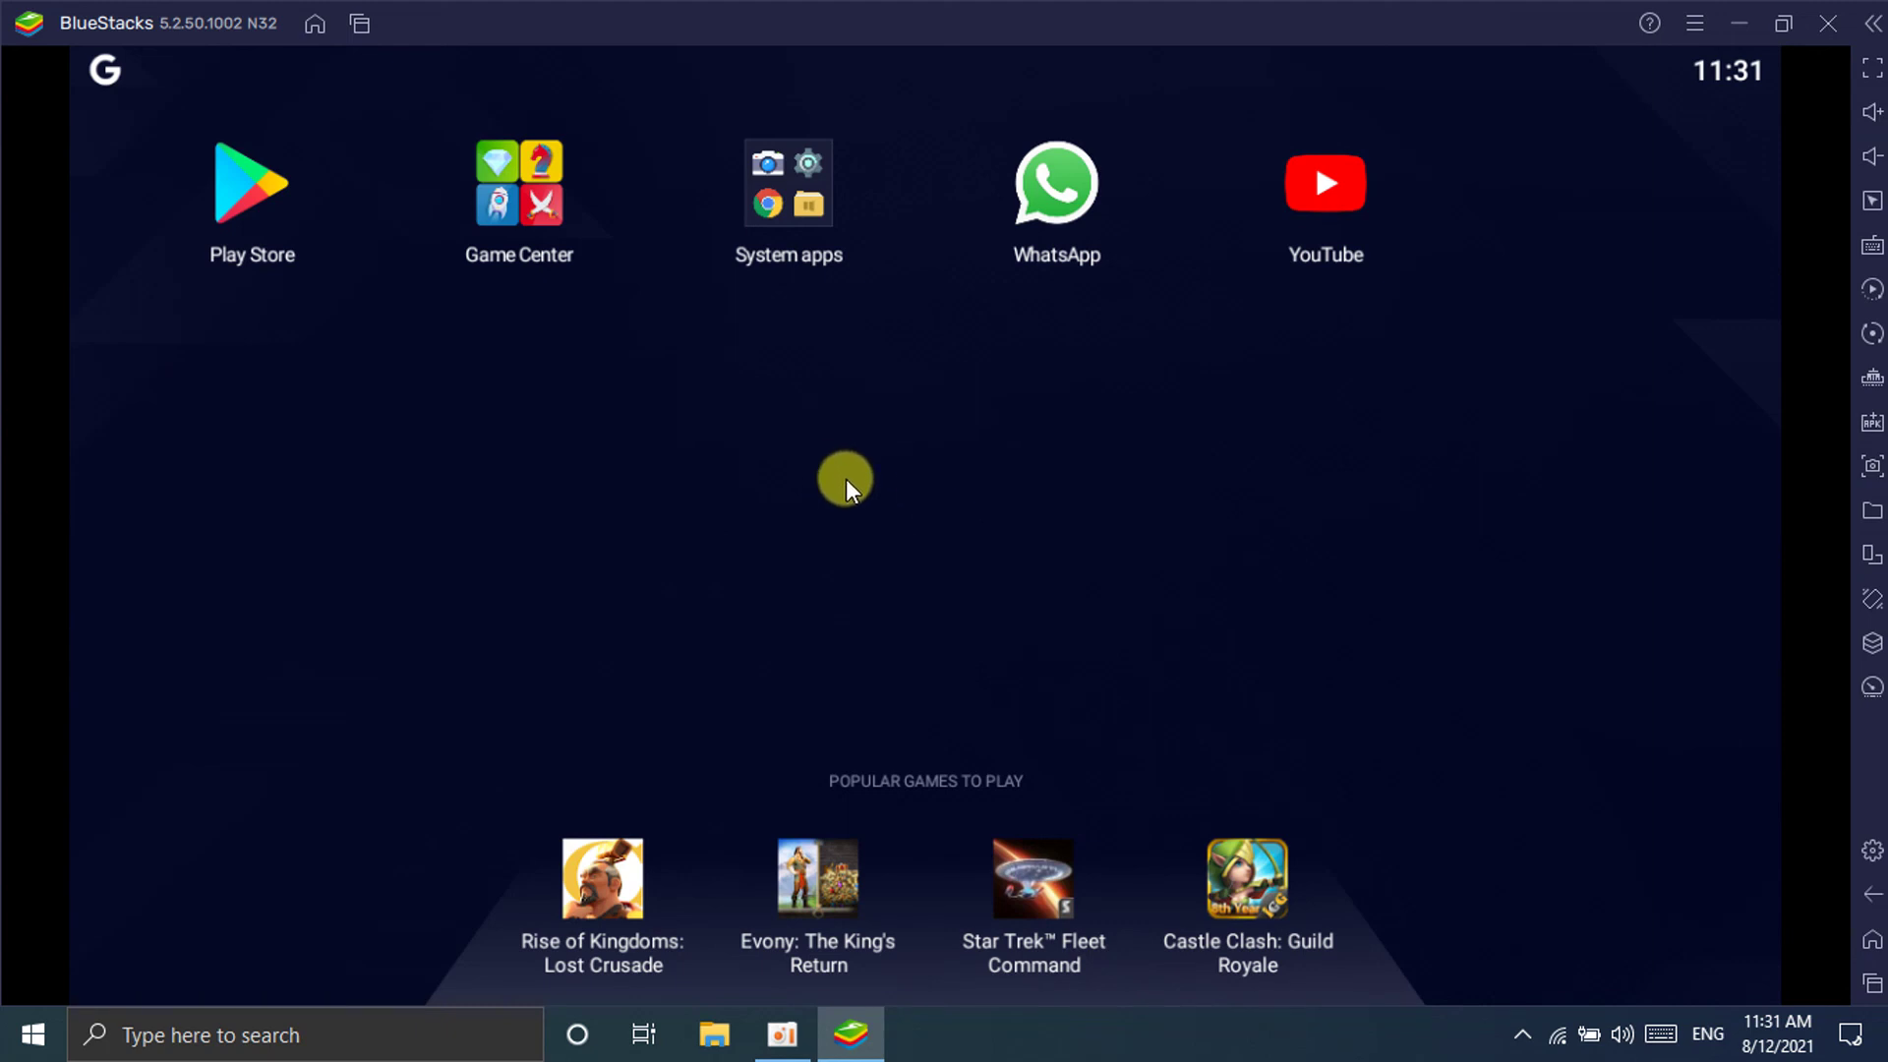
pyautogui.click(1826, 24)
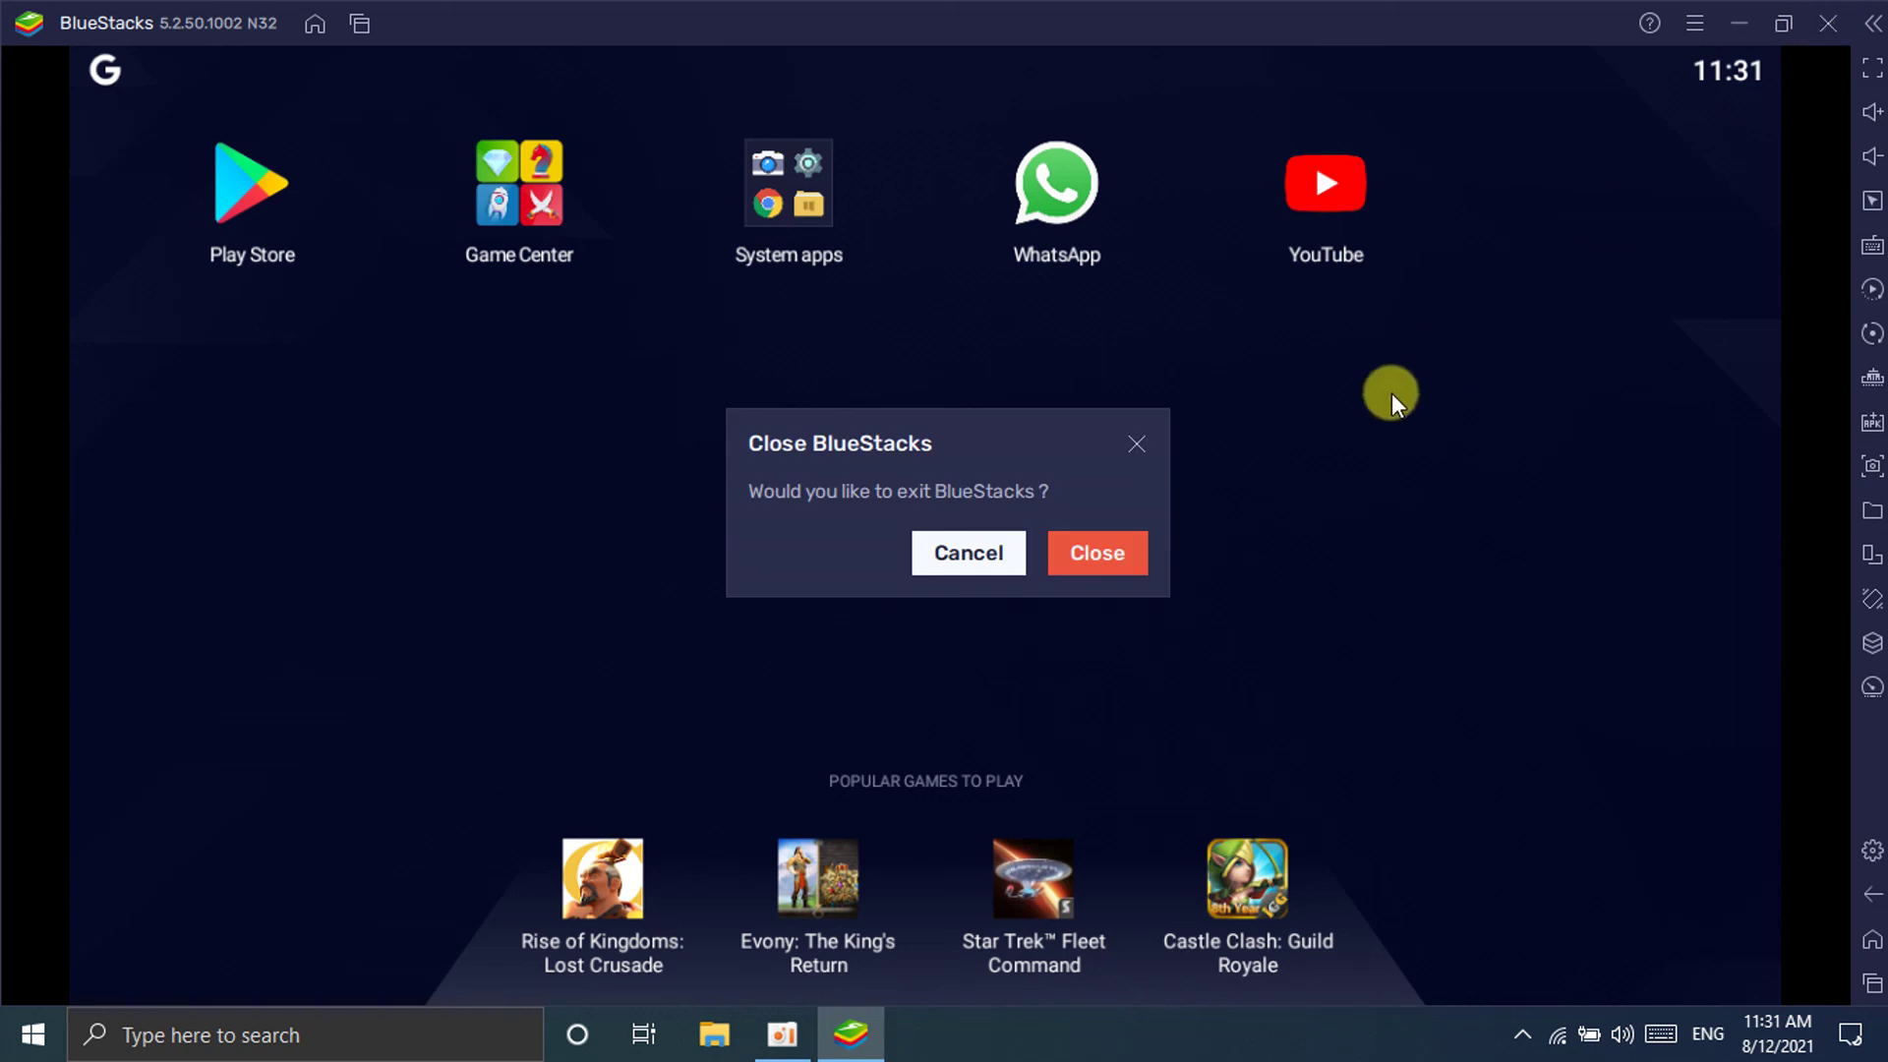
pyautogui.click(1097, 553)
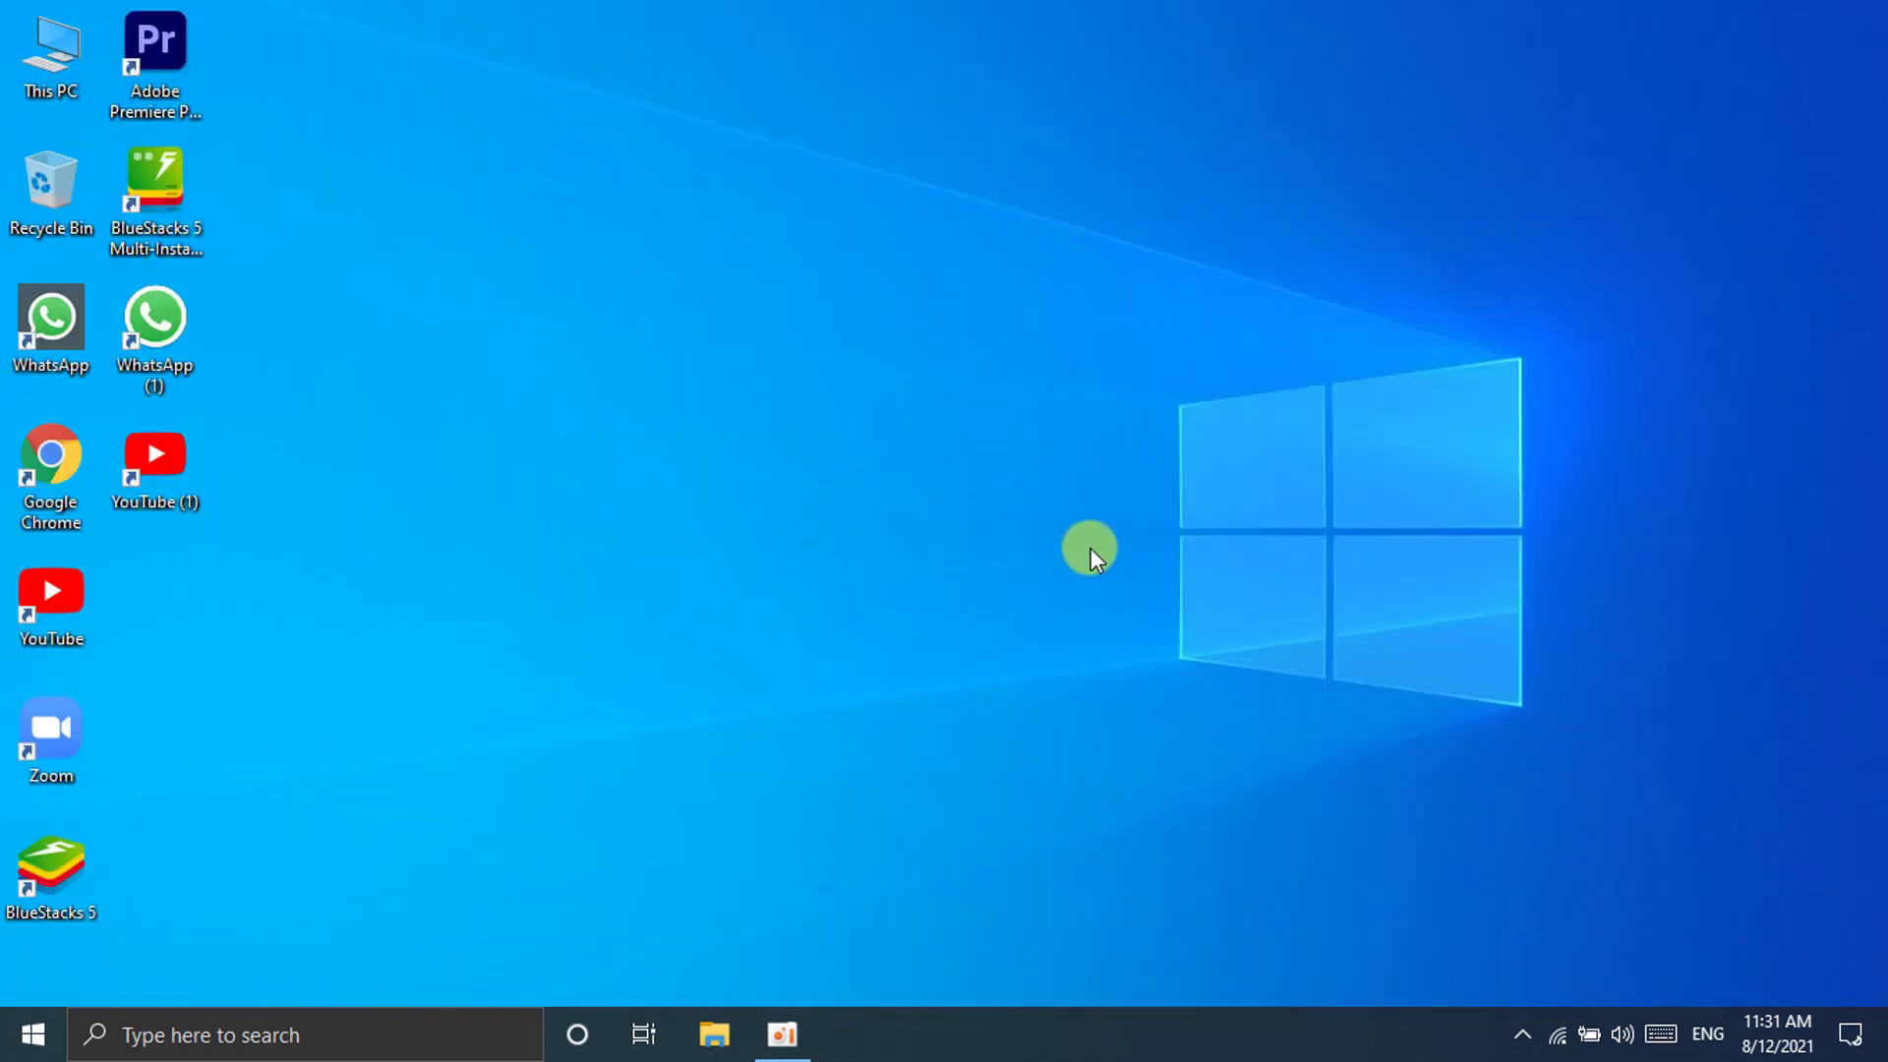